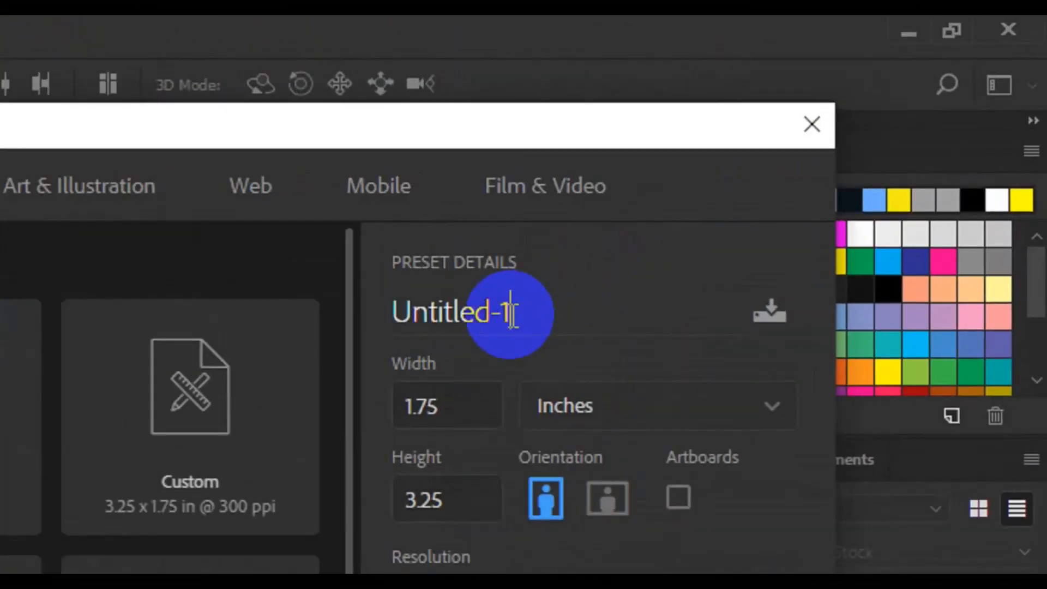
Rename the 1.75 × 3.25 in, 300 ppi CMYK preset to 'Biz CaRD' and create the document.
left_click(512, 314)
type("Biz CaRD")
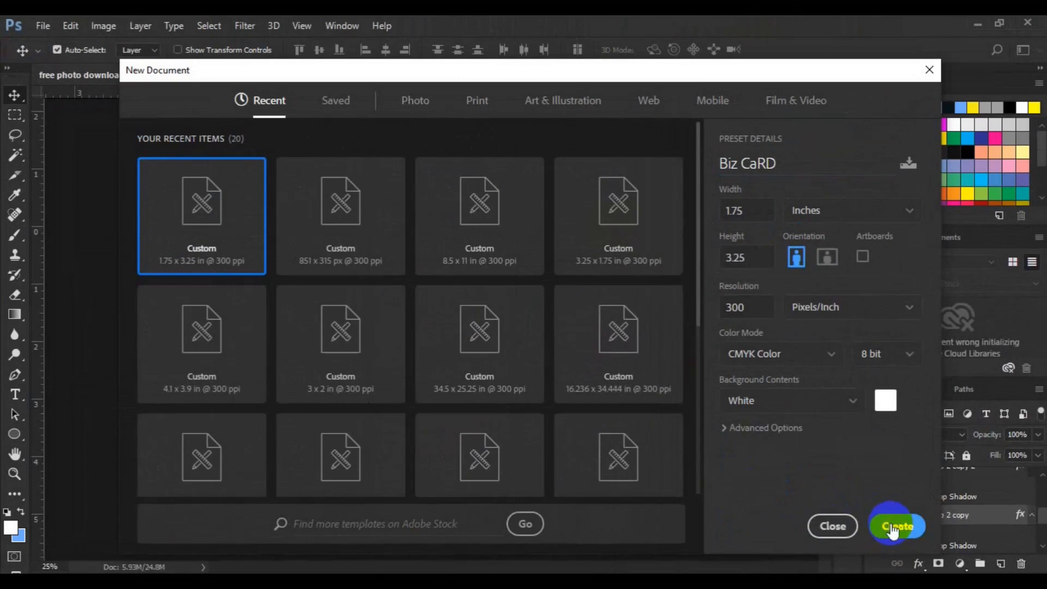
left_click(892, 526)
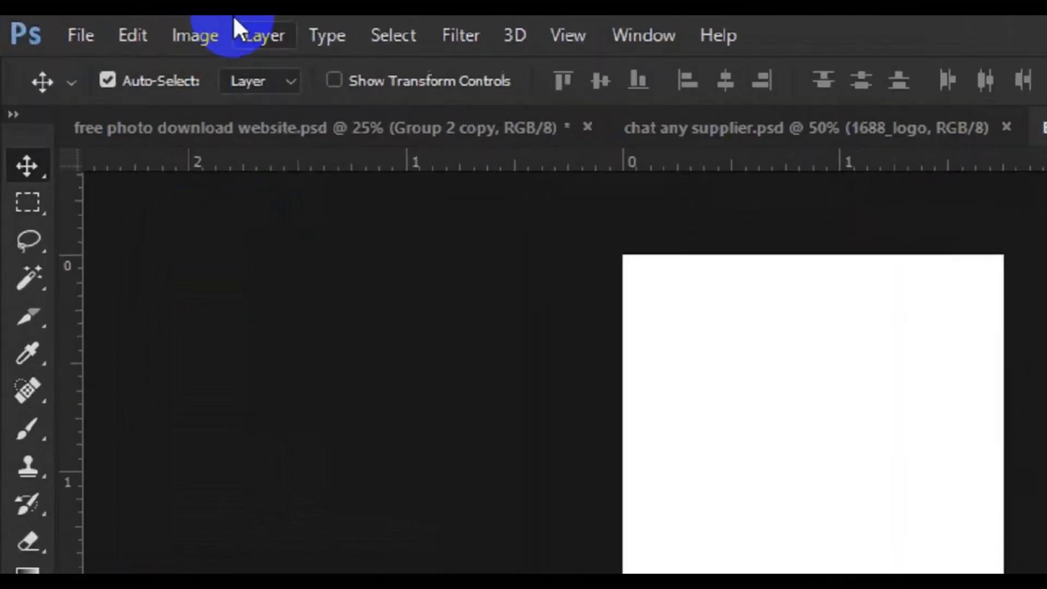
Rotate the canvas 90° counter-clockwise to landscape.
left_click(109, 25)
mouse_move(334, 326)
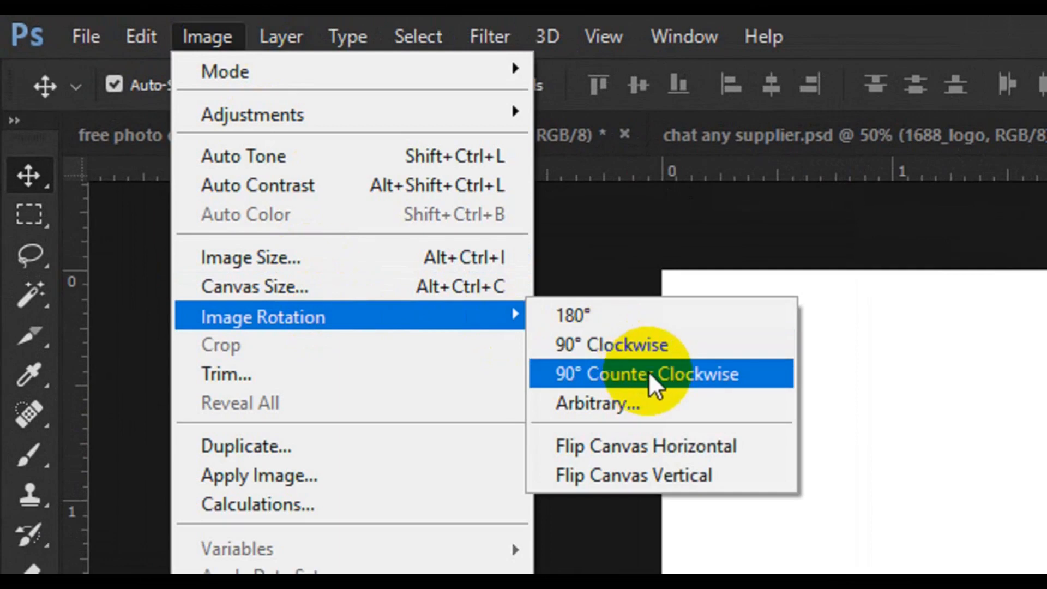
left_click(649, 371)
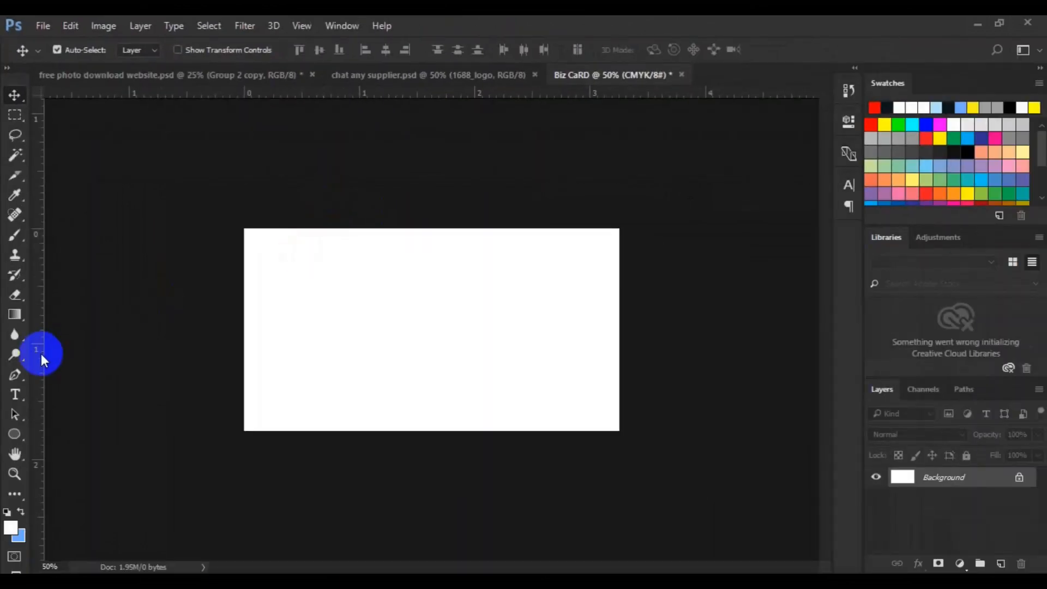
Drag guides onto the left, top and right edges of the landscape canvas.
left_click_drag(41, 353, 245, 346)
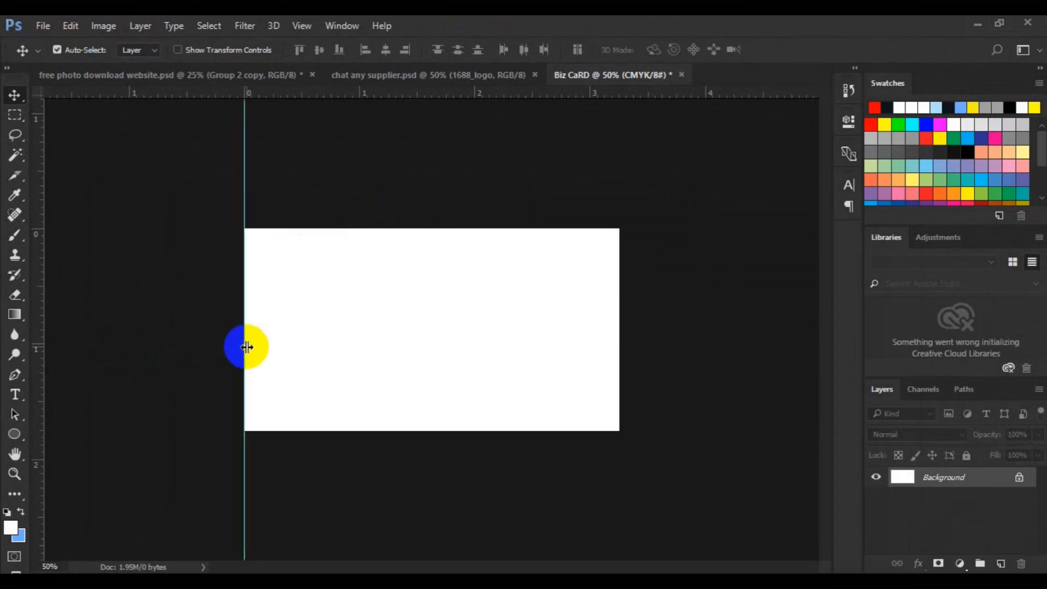
left_click_drag(457, 98, 459, 431)
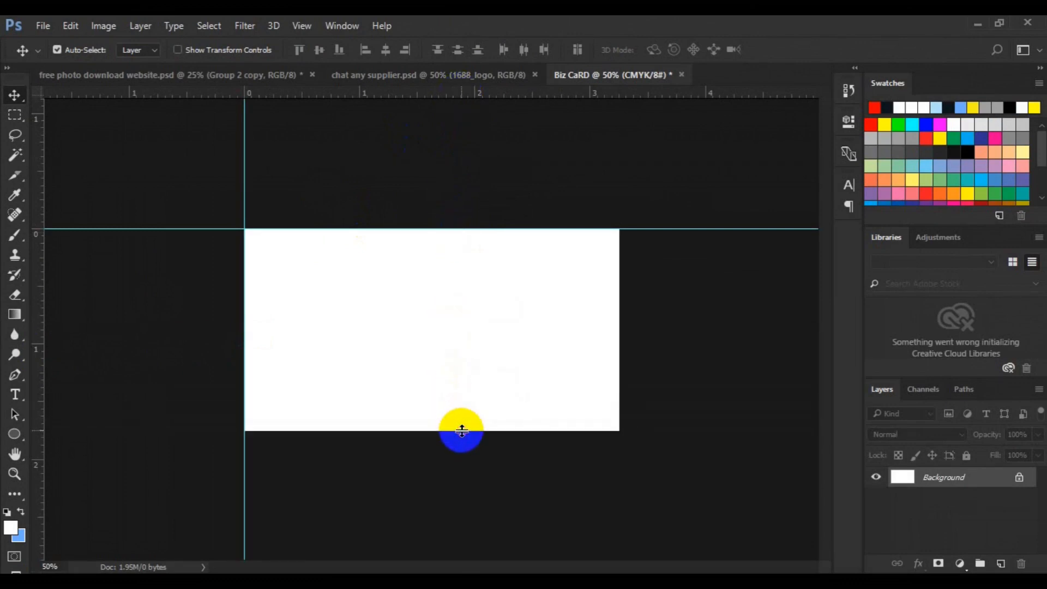
left_click_drag(40, 332, 619, 335)
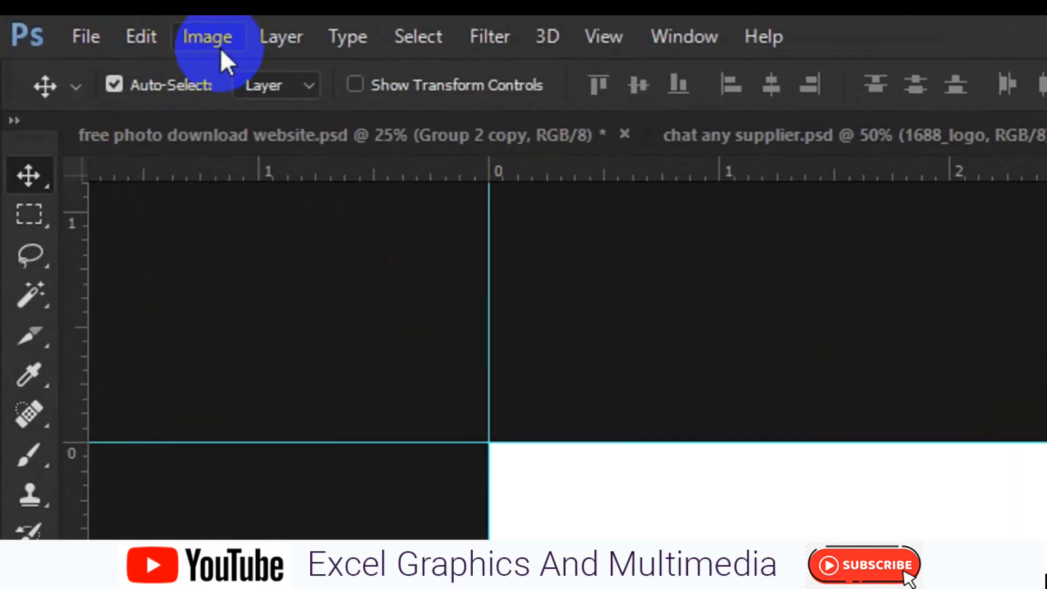
left_click(145, 34)
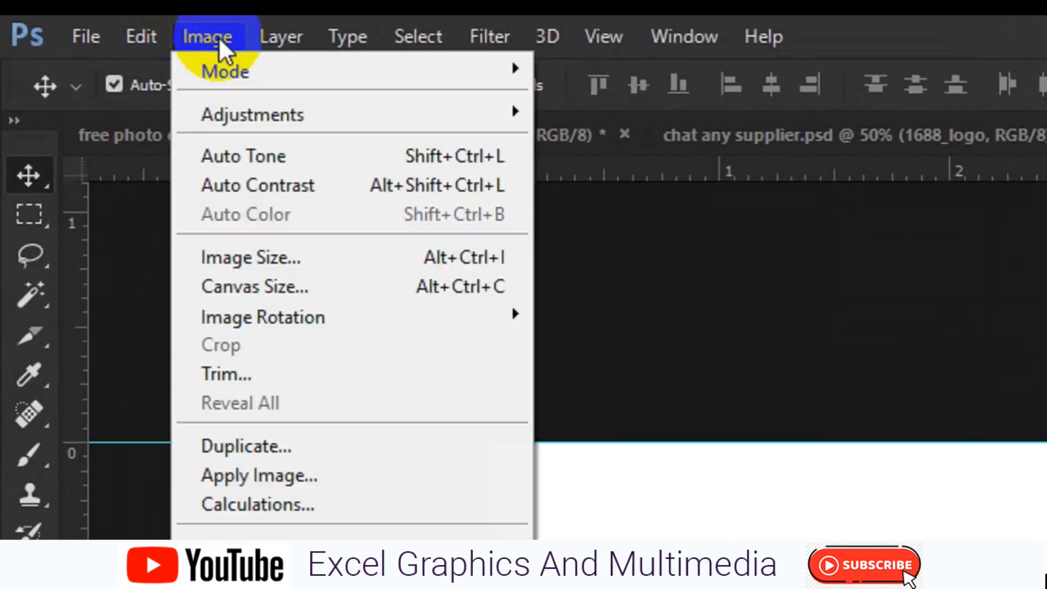
Enlarge the canvas by 0.25 in and mark its new left, top, bottom and right edges with guides.
left_click(304, 288)
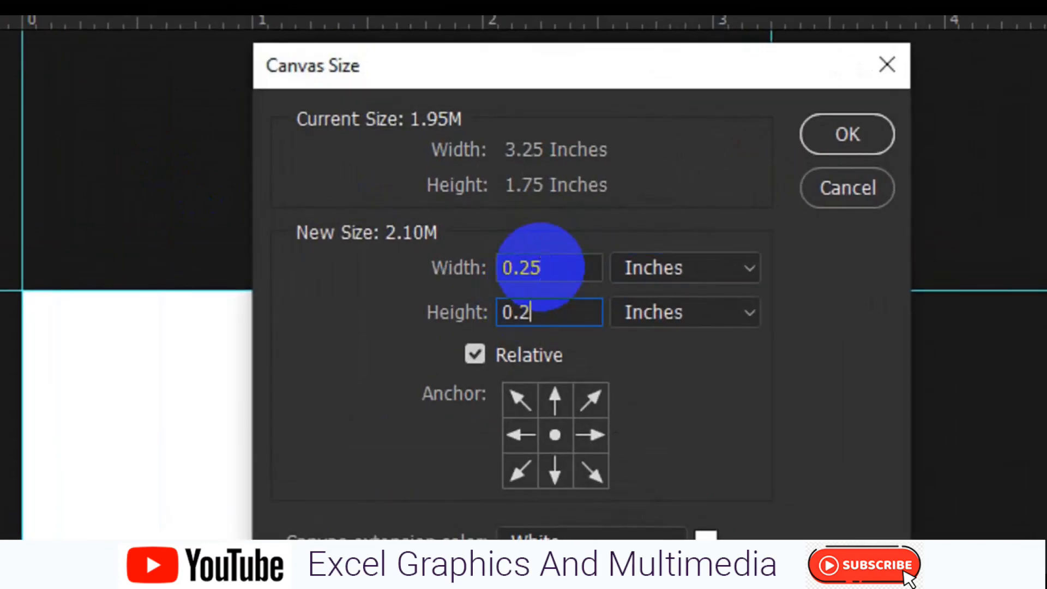
left_click(845, 135)
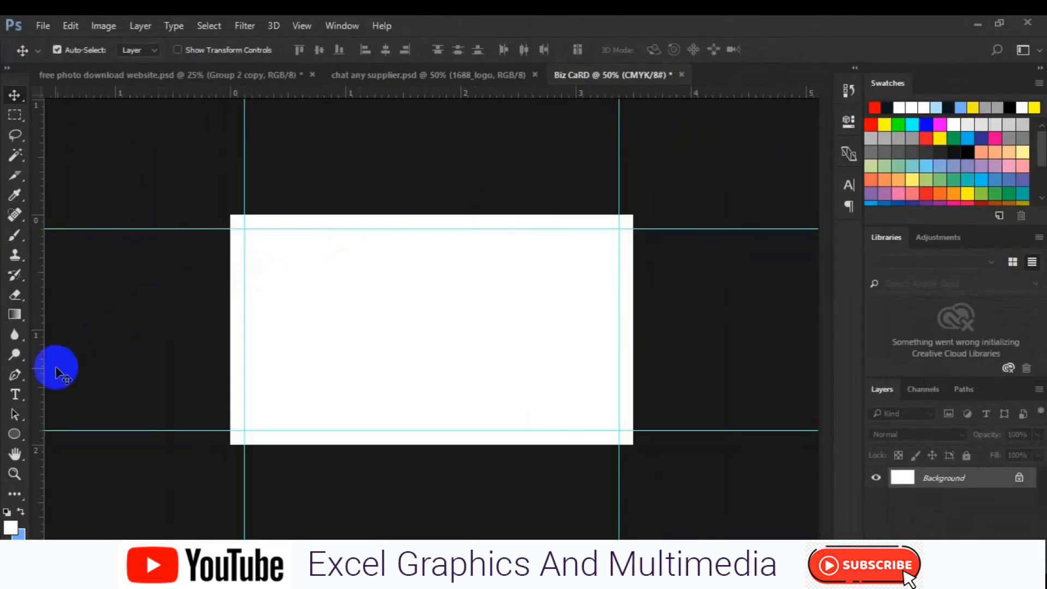
left_click_drag(42, 382, 231, 398)
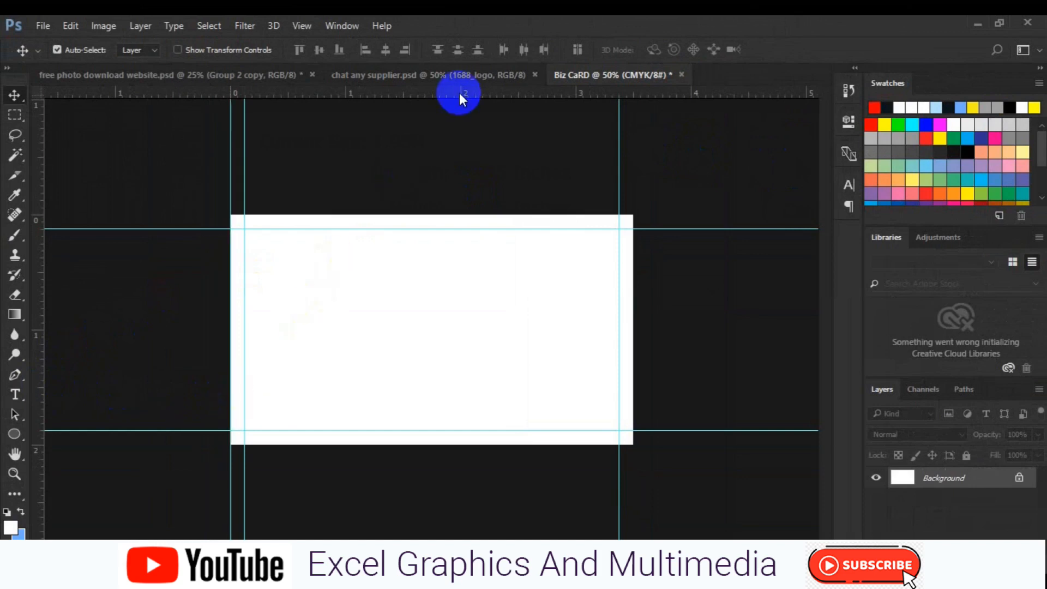
left_click_drag(461, 96, 460, 216)
left_click_drag(457, 97, 426, 444)
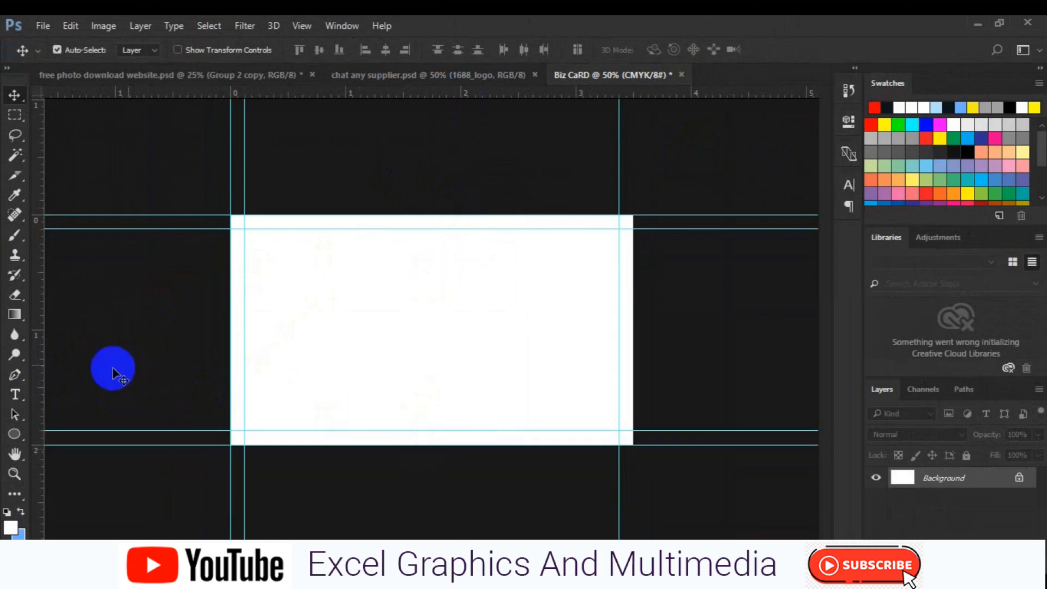
left_click_drag(42, 390, 634, 359)
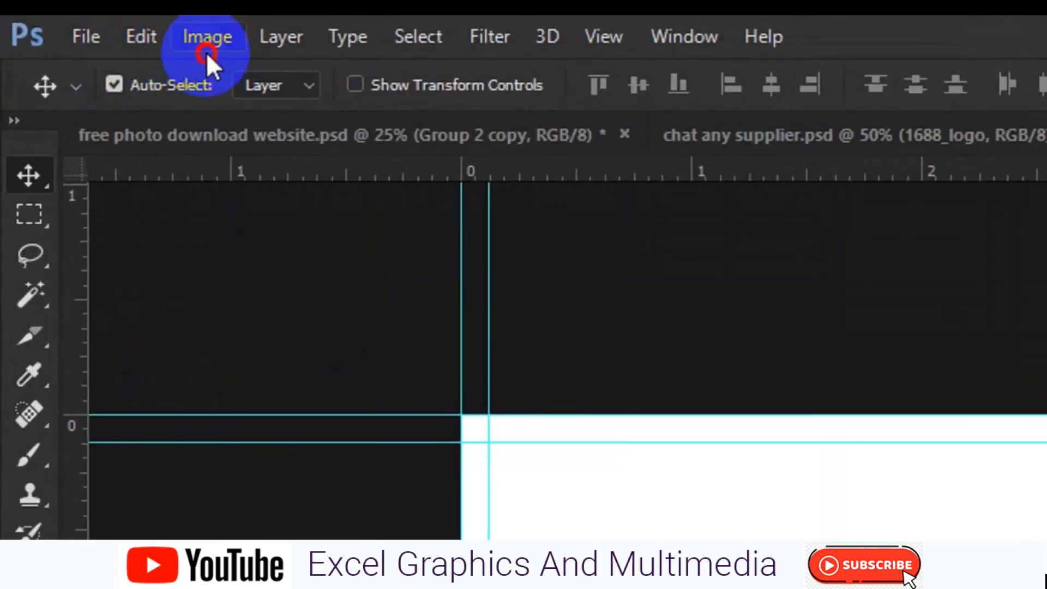
Enlarge the canvas by another 0.25 in with Canvas Size to add a bleed margin.
left_click(103, 30)
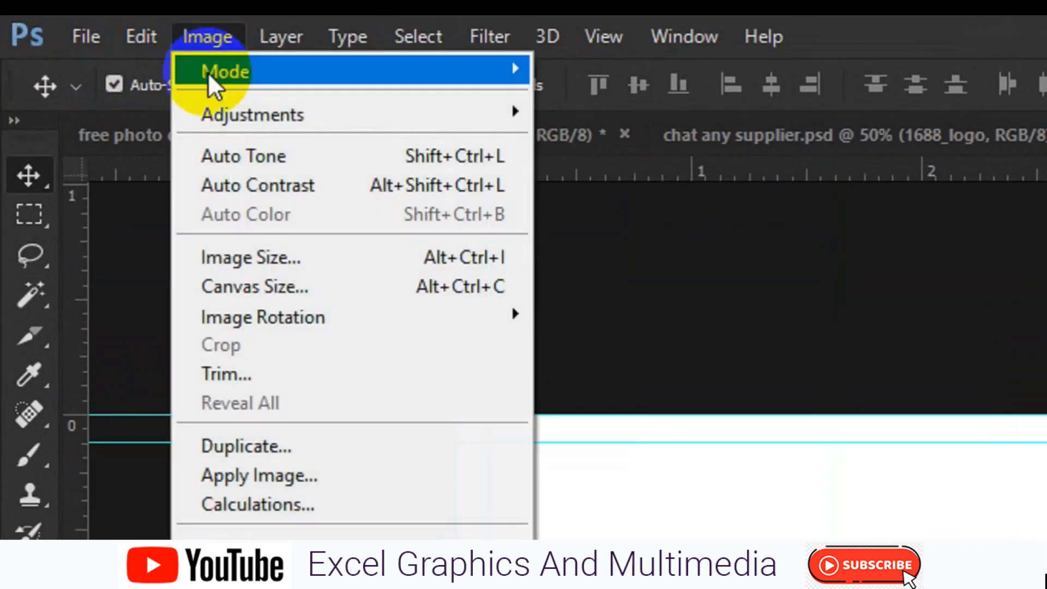
left_click(289, 280)
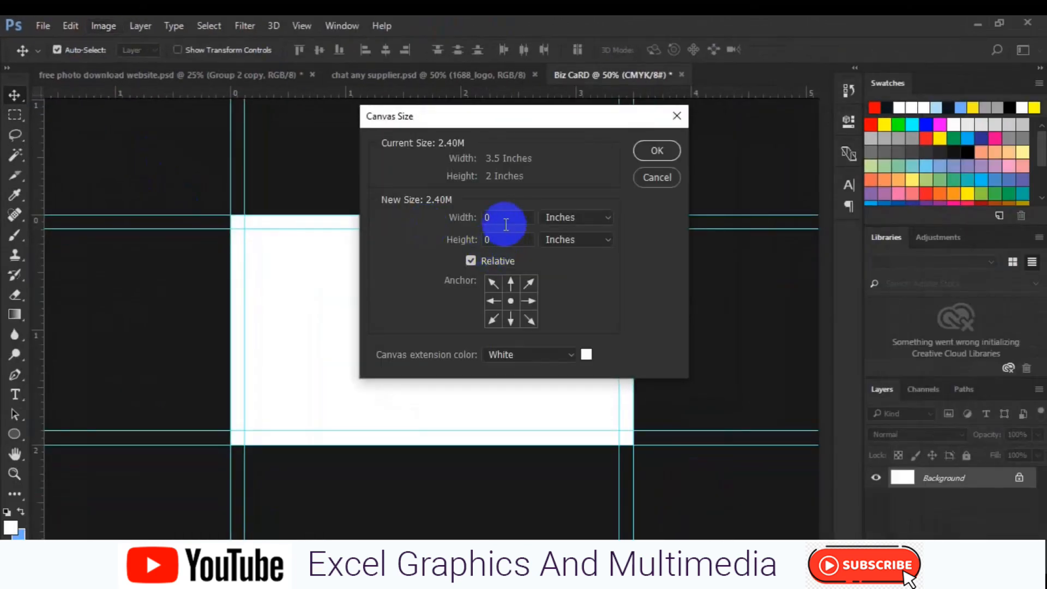
left_click(507, 225)
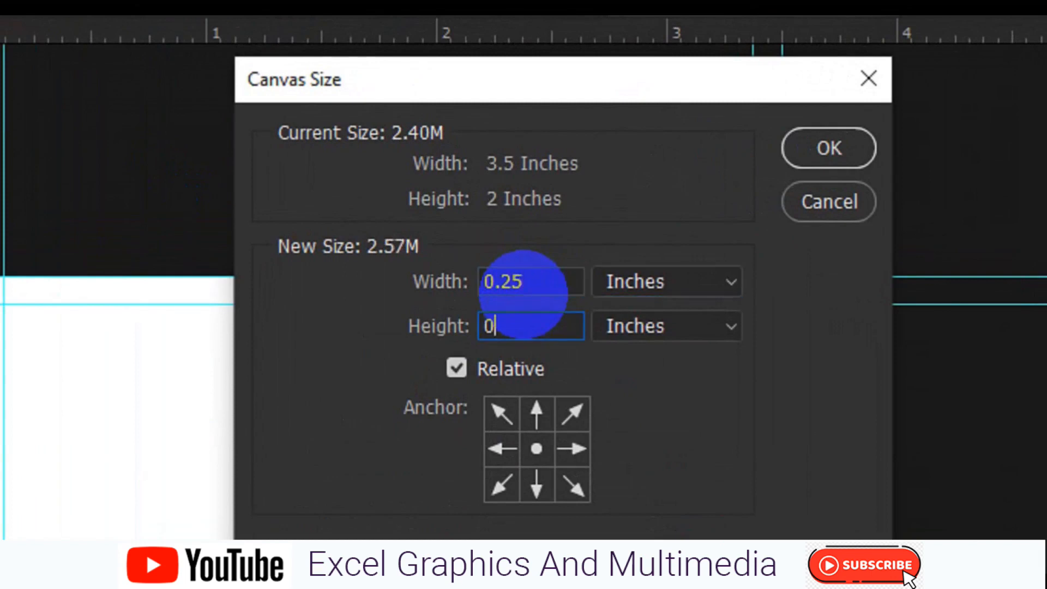
left_click(828, 149)
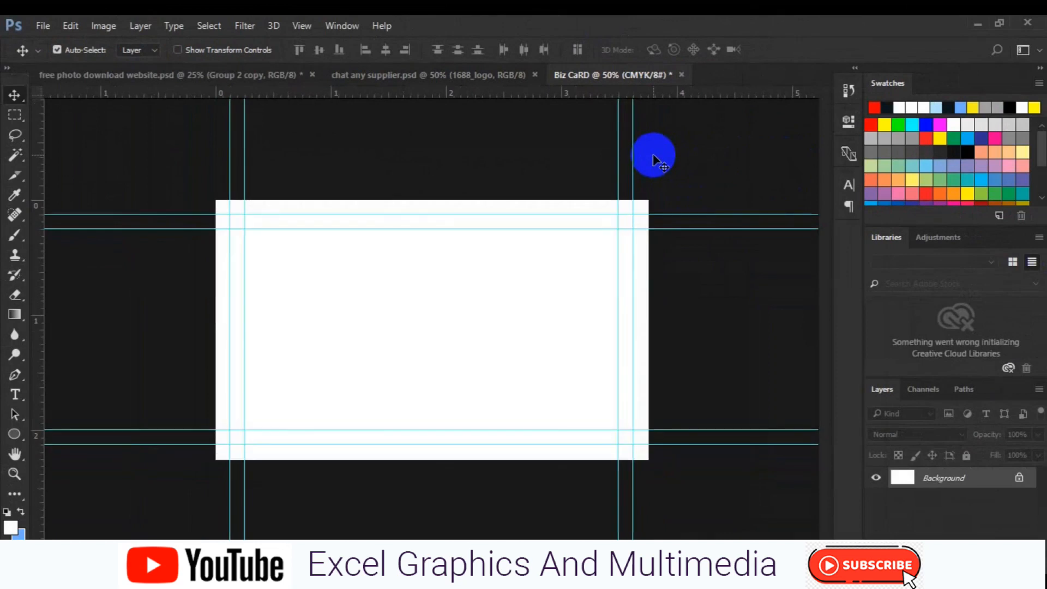
left_click(404, 316)
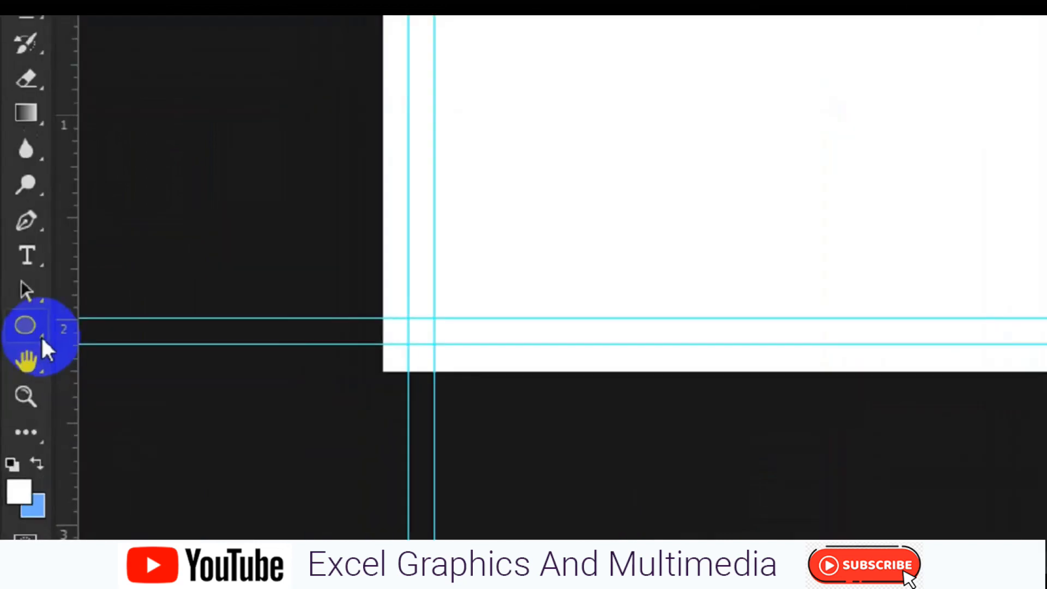
Pick the rounded diamond in the Custom Shape Tool's shape library.
right_click(47, 307)
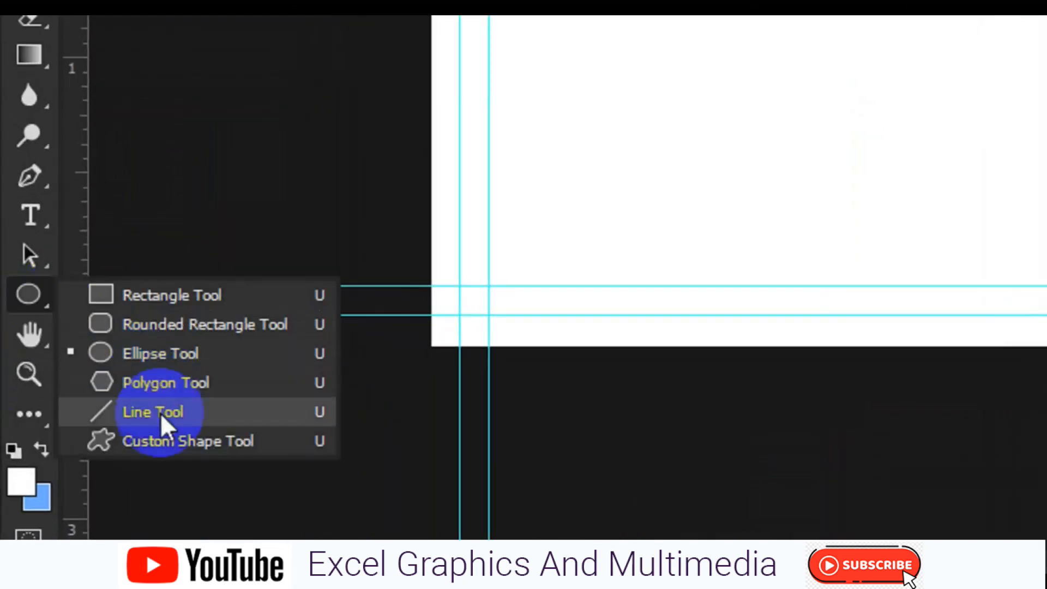
left_click(162, 441)
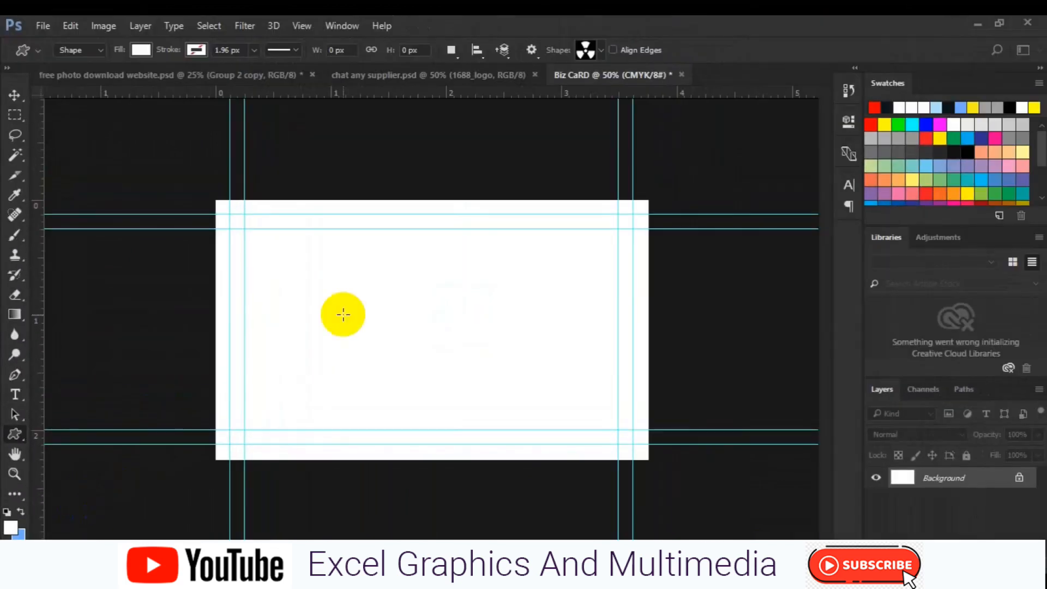
left_click(600, 51)
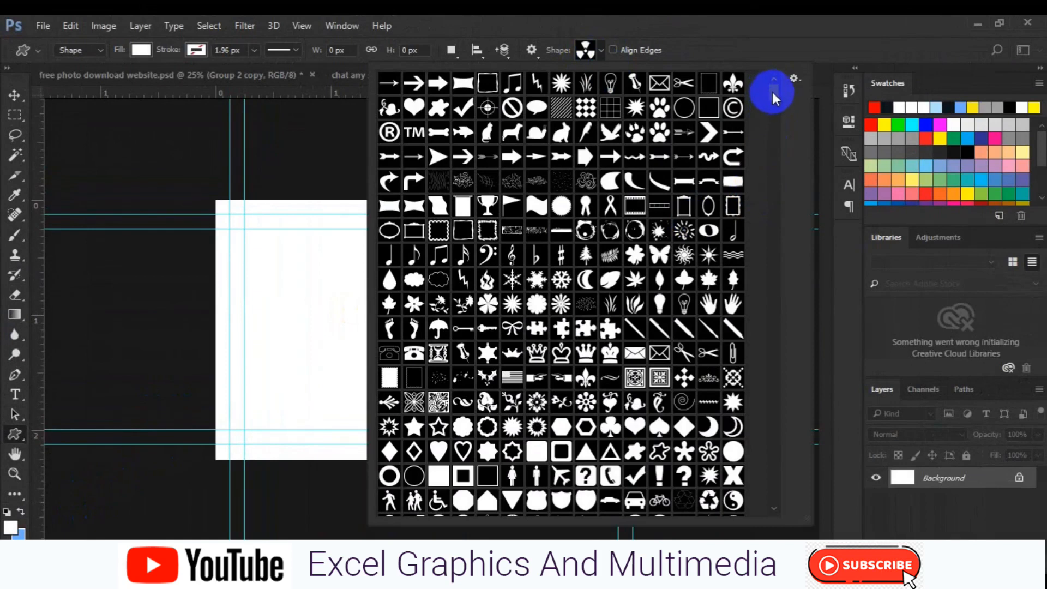
mouse_move(773, 91)
left_mouse_down()
mouse_move(775, 102)
mouse_move(774, 91)
left_mouse_up()
left_click_drag(777, 87, 787, 134)
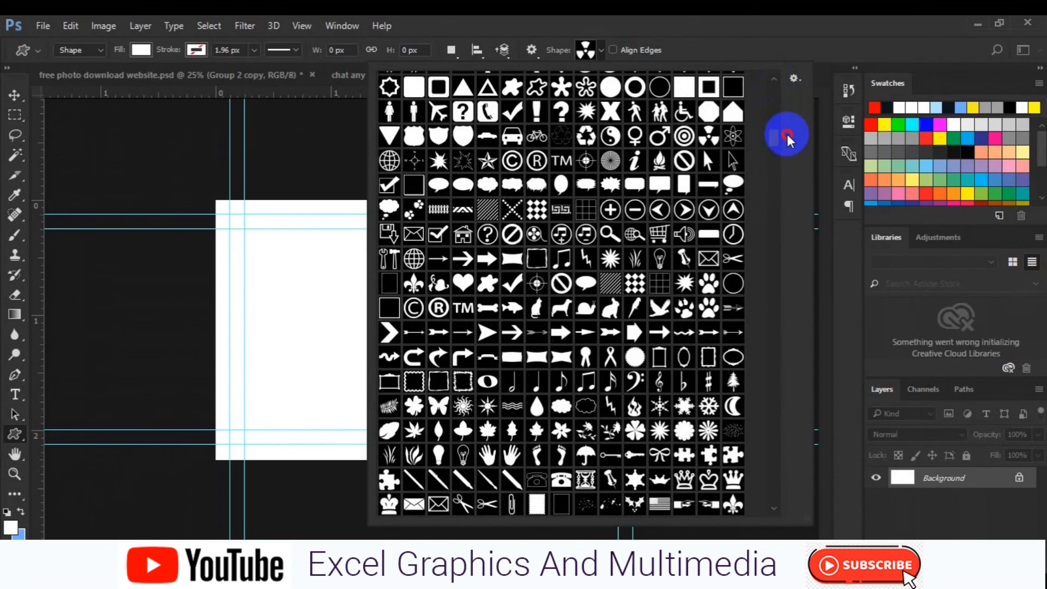
left_click_drag(788, 136, 788, 133)
left_click(561, 141)
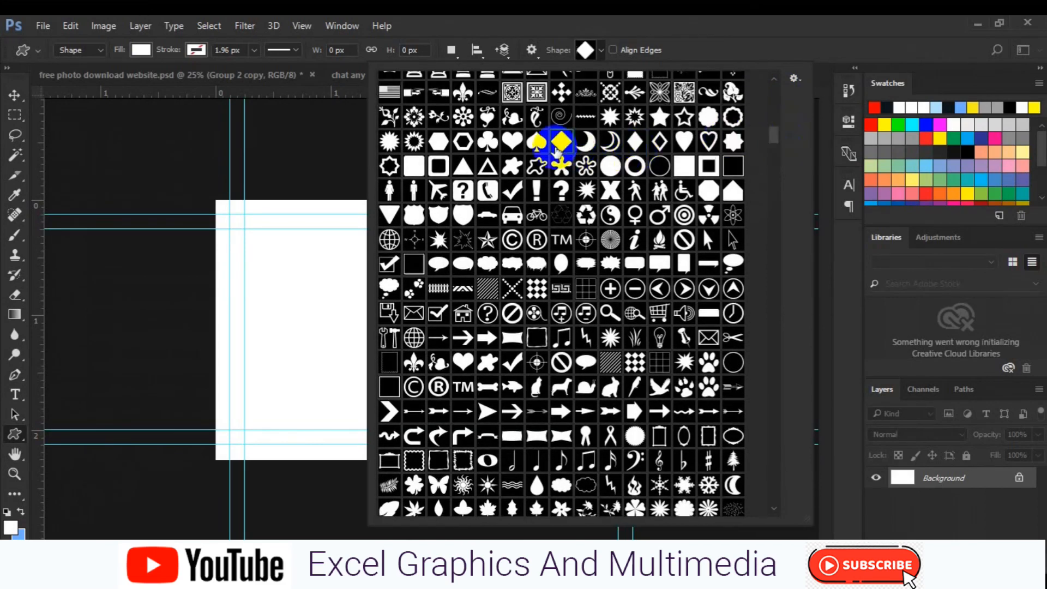
Set a dark grey fill and draw a large diamond over the card.
left_click(138, 50)
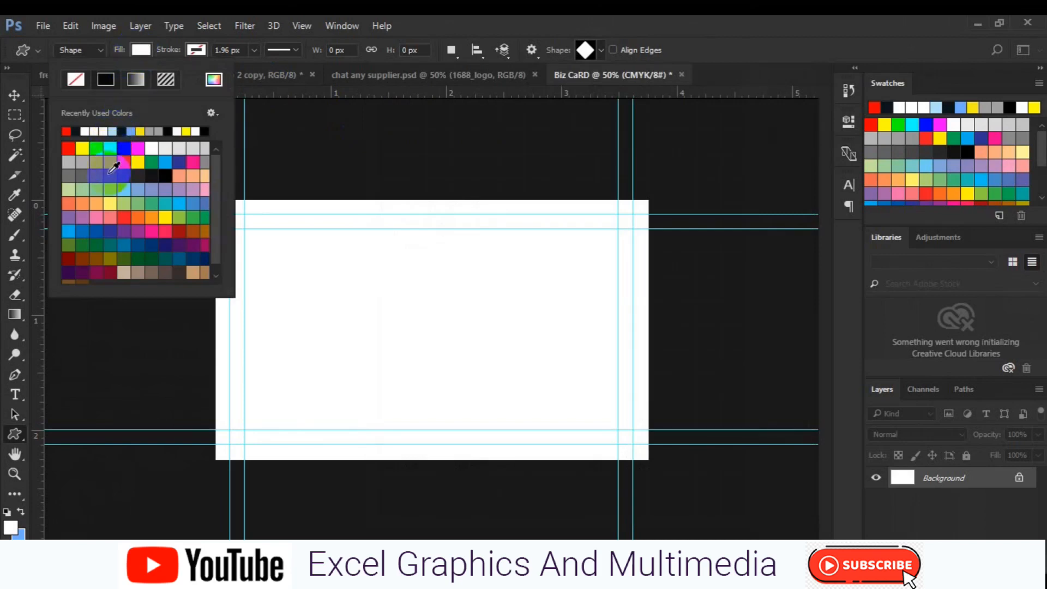
left_click(110, 174)
mouse_move(347, 251)
left_mouse_down()
mouse_move(404, 290)
mouse_move(528, 446)
left_mouse_up()
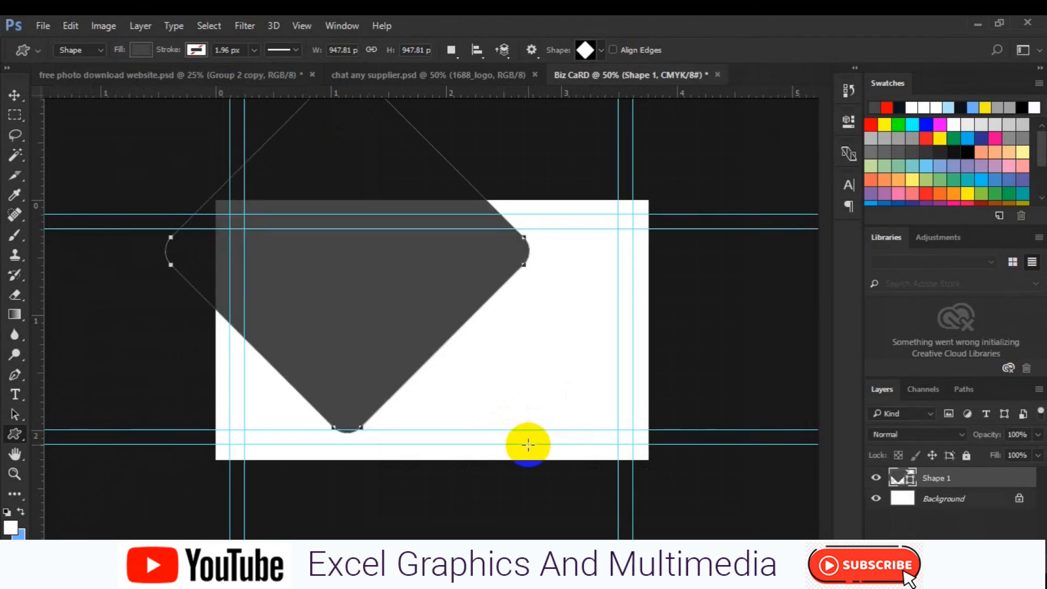
Move the diamond lower and enlarge it around its centre with Free Transform.
key("v")
left_click_drag(370, 322, 345, 401)
key("ctrl+t")
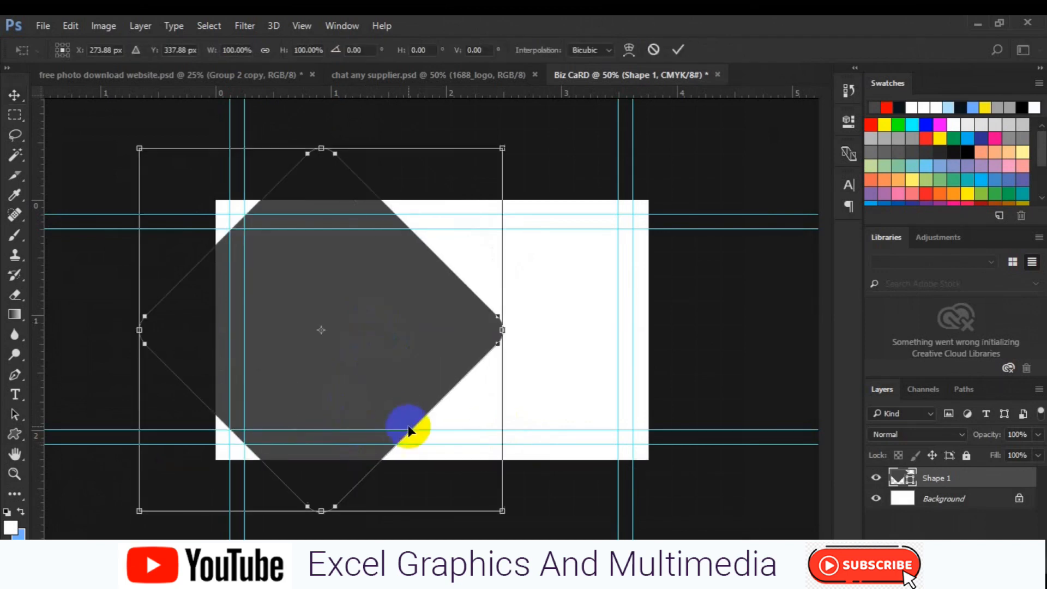
mouse_move(503, 511)
left_mouse_down()
mouse_move(552, 562)
mouse_move(567, 551)
left_mouse_up()
left_click(420, 361)
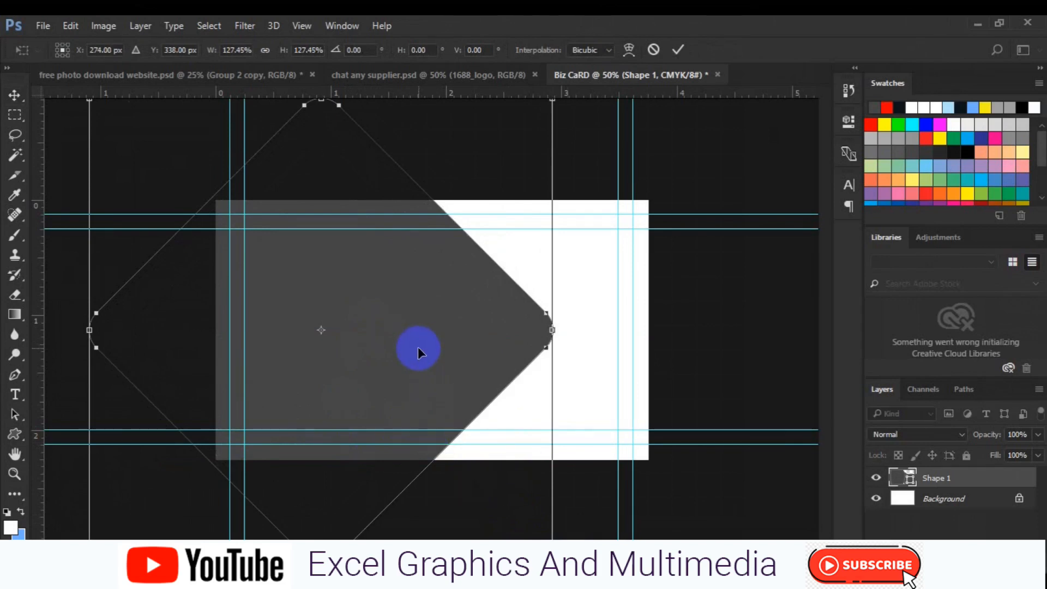
left_click_drag(418, 344, 414, 432)
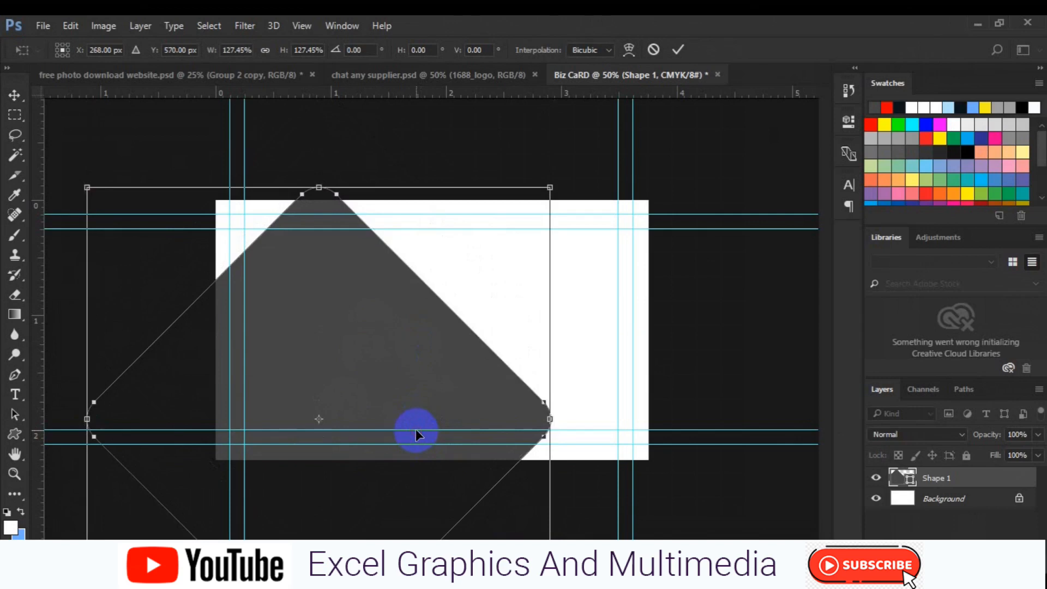
Scale the diamond to 151.19% with its peak at the card's top centre, commit, and duplicate it.
key("ctrl+minus")
left_click_drag(511, 389, 539, 389)
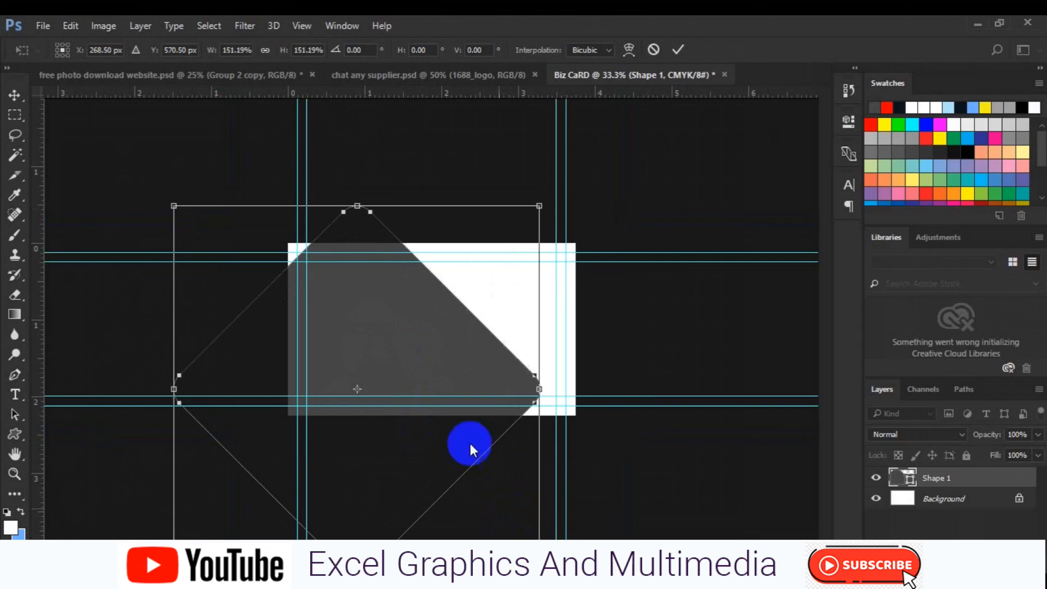
left_click_drag(340, 368, 334, 376)
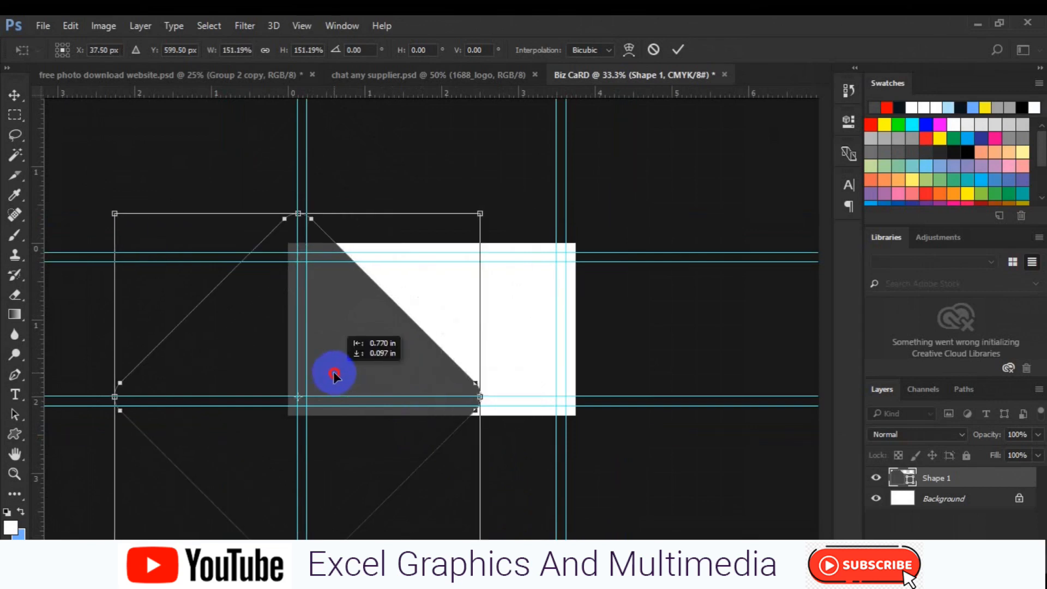
left_click_drag(335, 376, 423, 394)
key("Return")
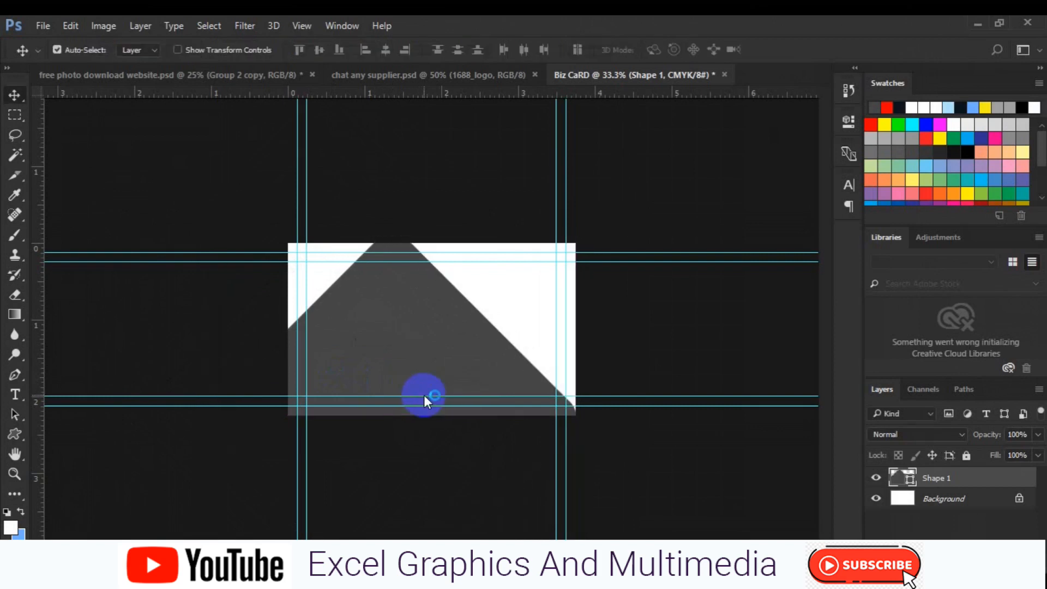
key("ctrl+j")
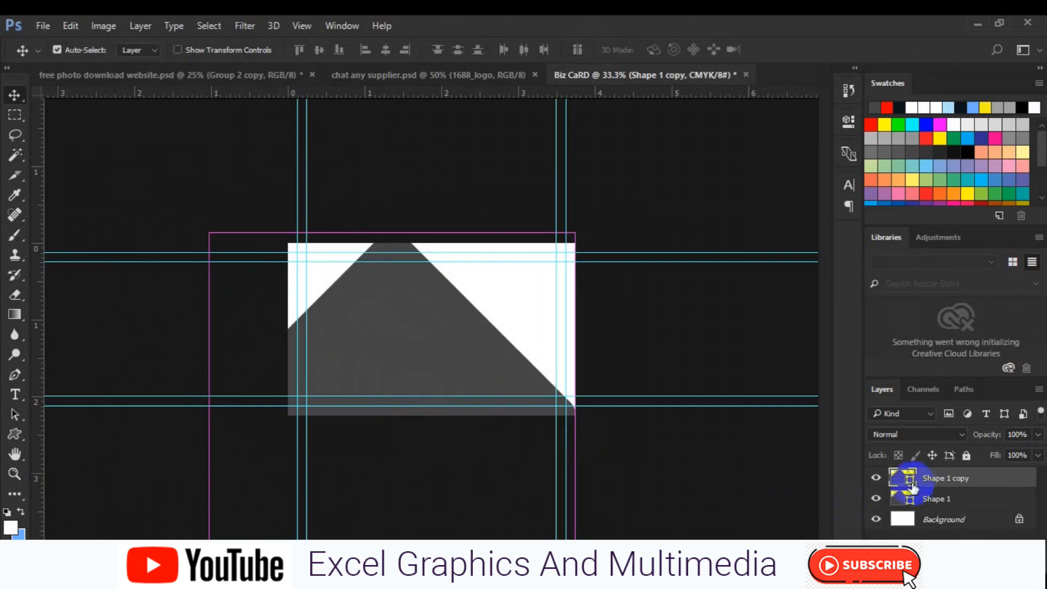
Recolour the Shape 1 copy diamond purple-grey #5e5b74 and hide it.
left_click(912, 483, "ctrl")
double_click(912, 483)
left_click(668, 371)
left_click(956, 261)
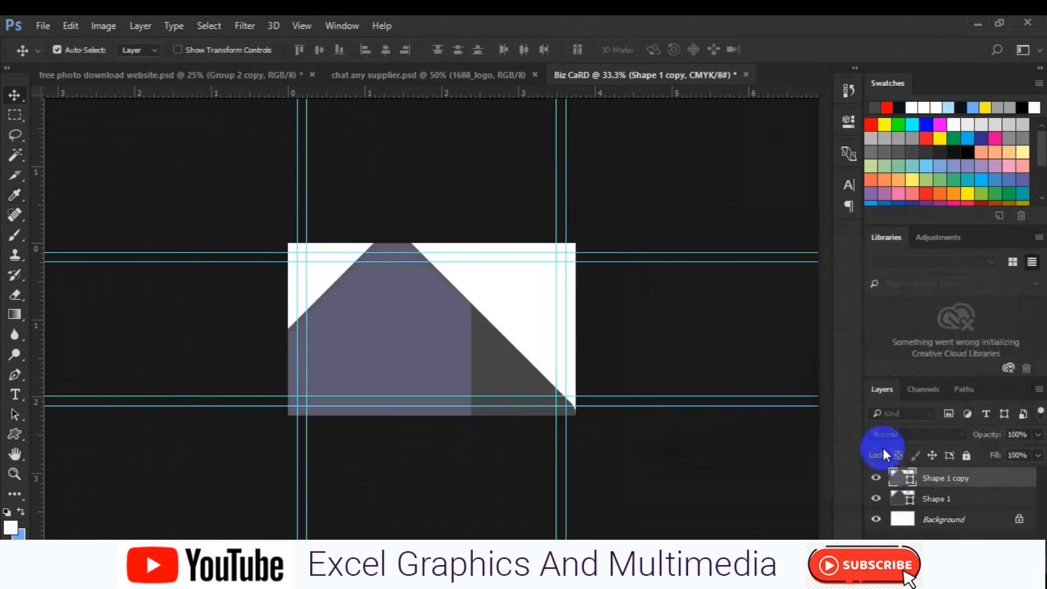
left_click(876, 478)
Draw a four-sided Pen shape covering the card's top-left corner.
left_click(924, 500)
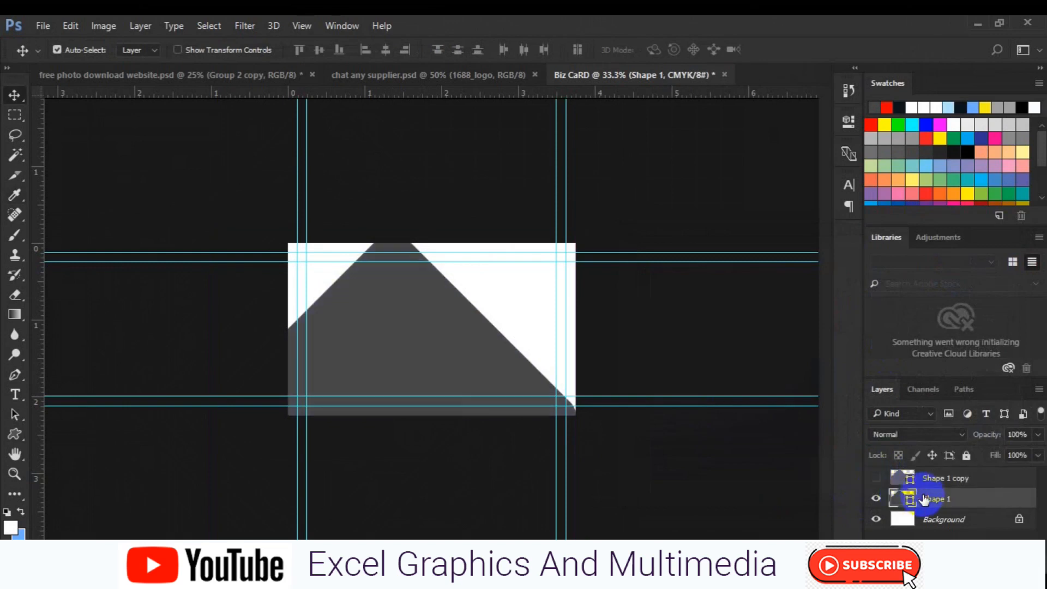
left_click_drag(431, 357, 429, 355)
left_click(14, 375)
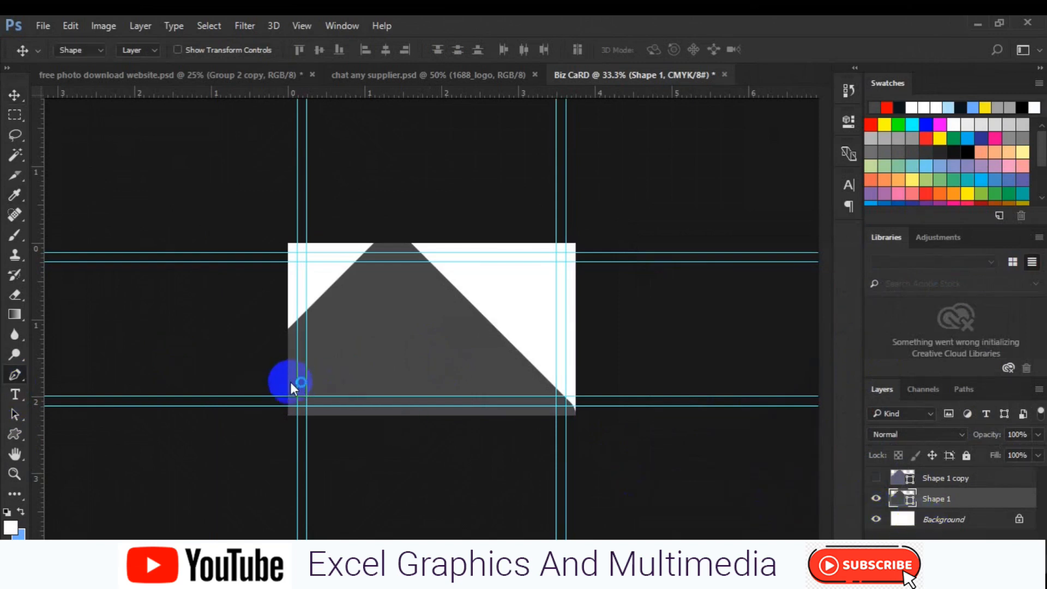
left_click(968, 519)
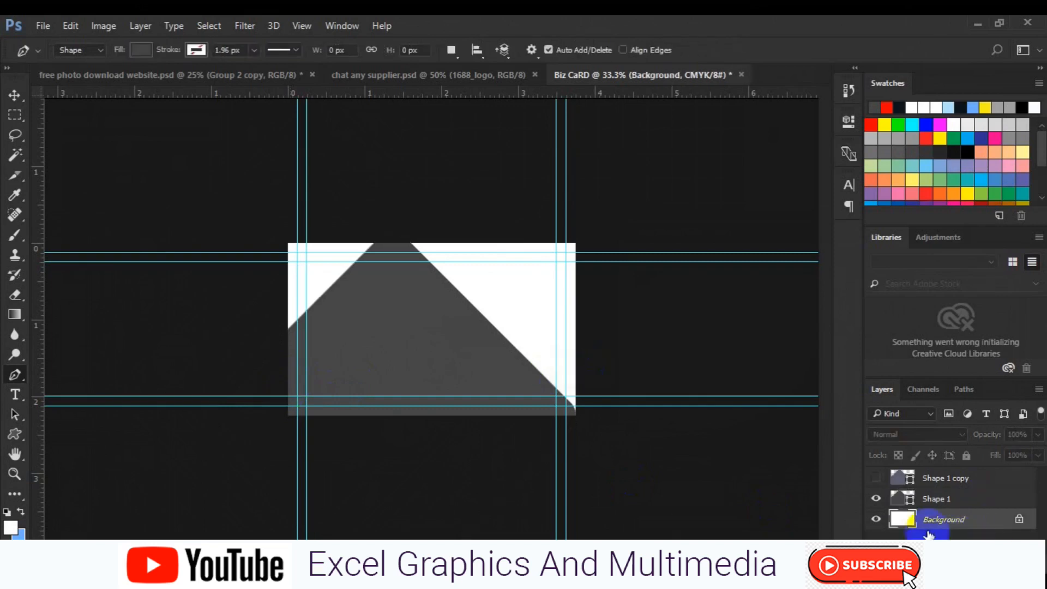
left_click(282, 382)
left_click(396, 263)
left_click(387, 198)
left_click(248, 224)
left_click(283, 382)
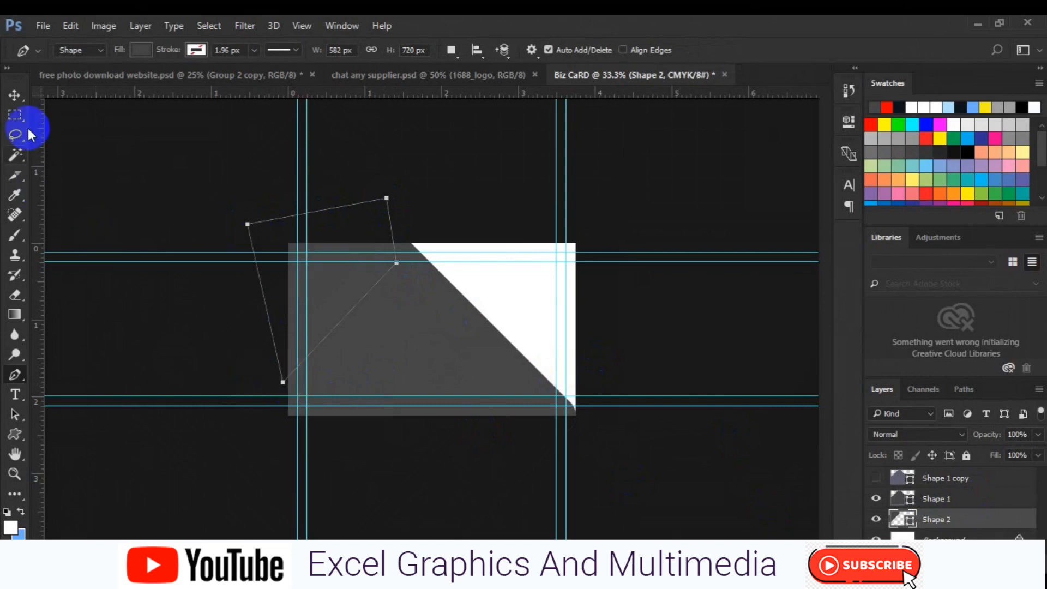
Merge the new corner shape into the Shape 1 layer.
left_click(15, 96)
left_click(944, 503)
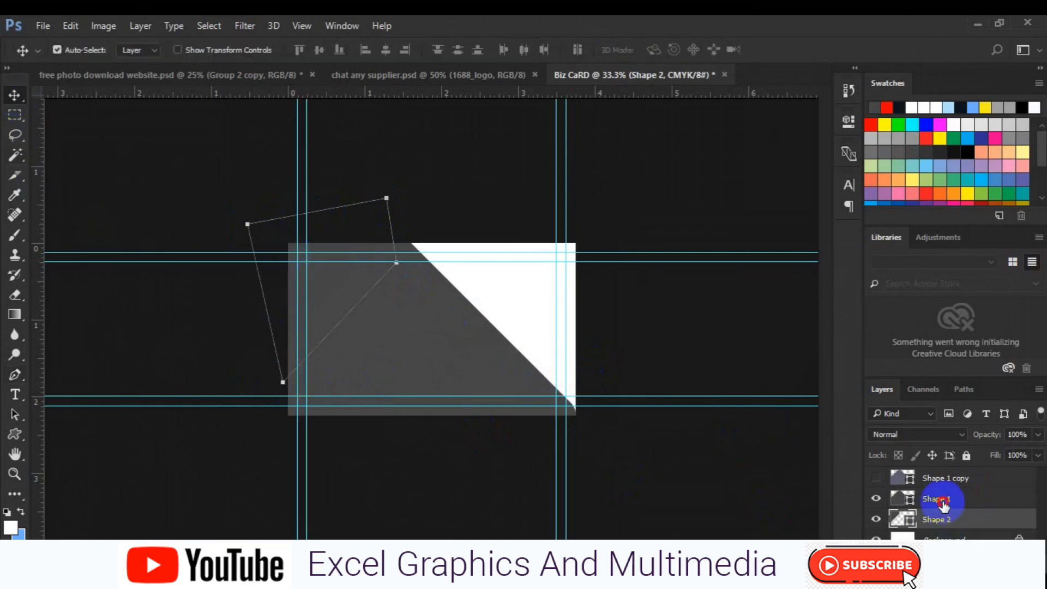
right_click(944, 502)
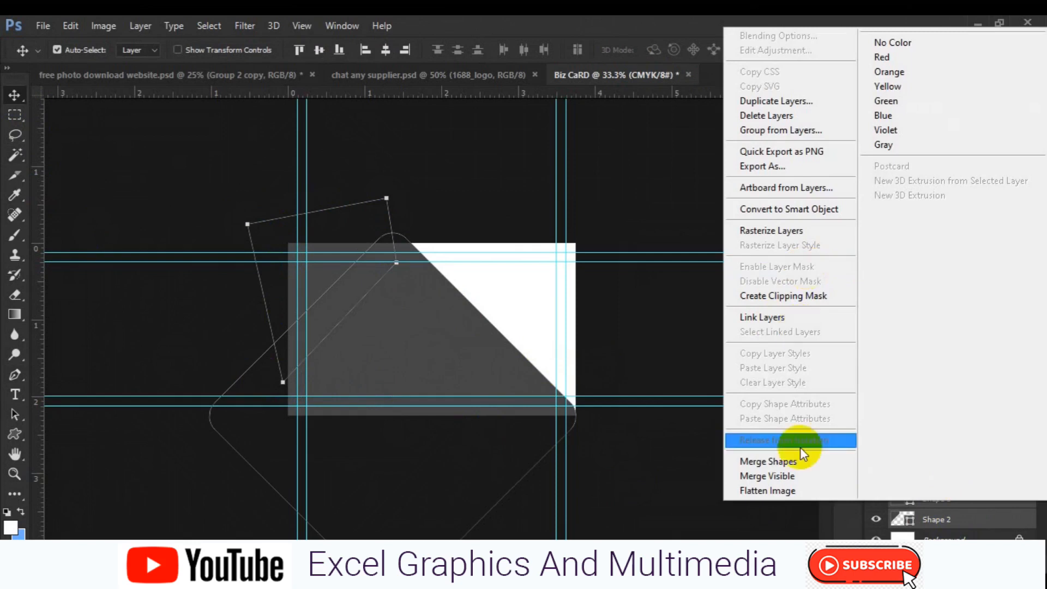
left_click(801, 463)
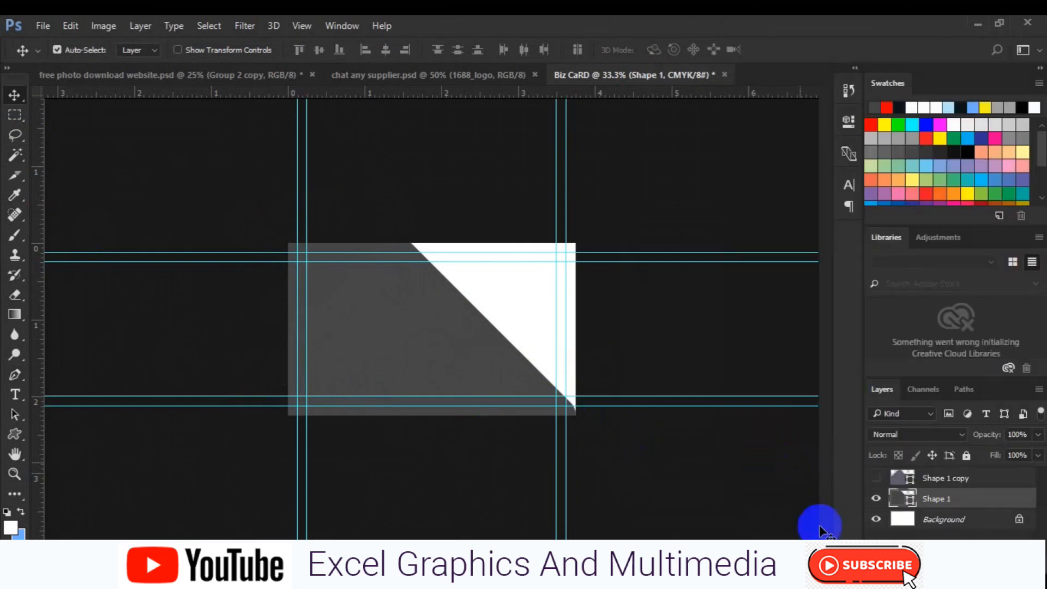
Show the purple-grey copy again and scale it down to about 47%.
left_click(875, 484)
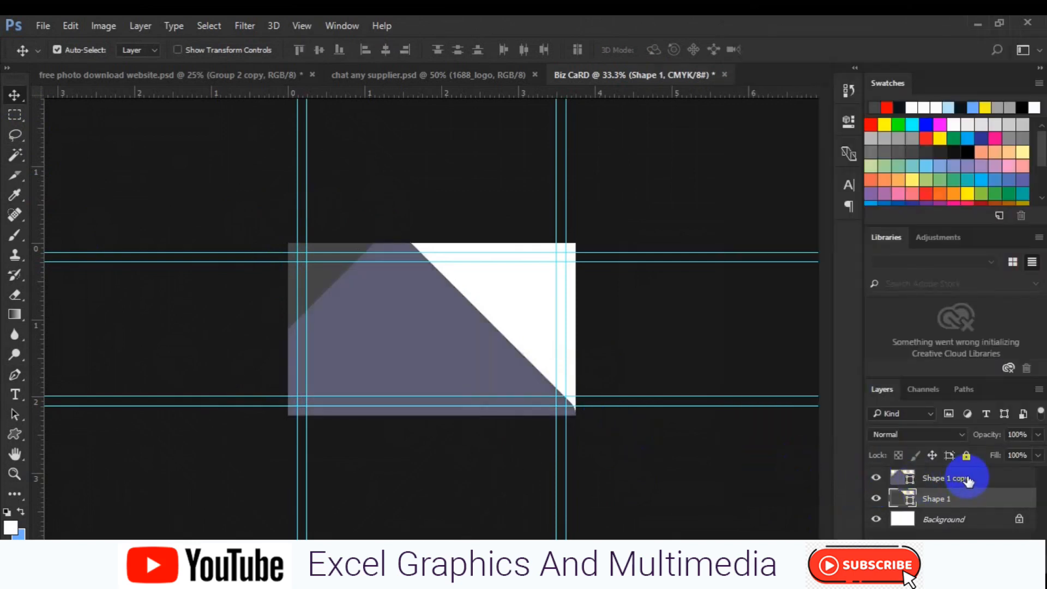
left_click(949, 478)
key("ctrl+t")
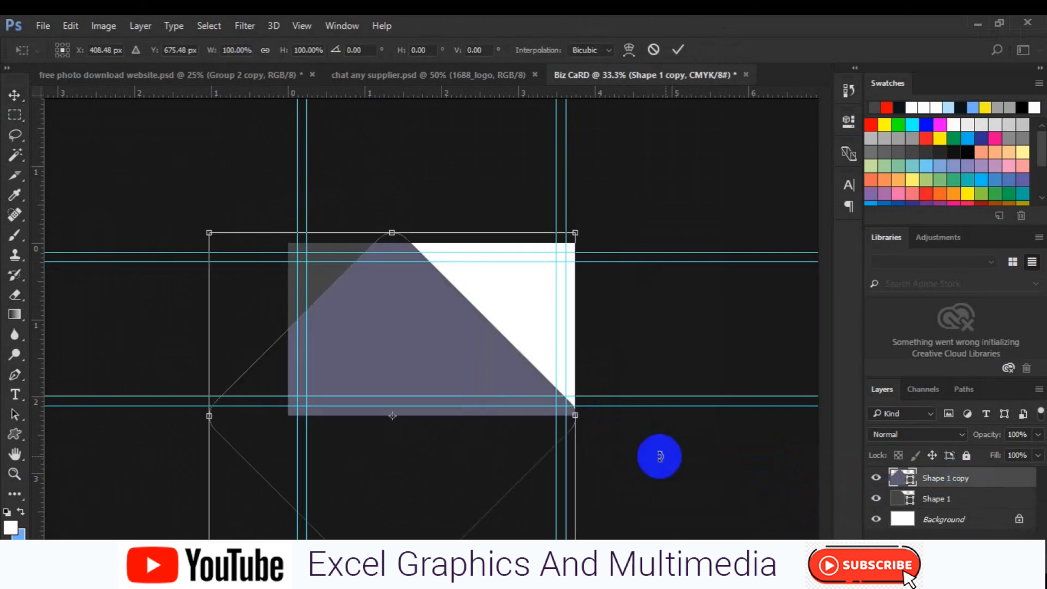
left_click_drag(507, 340, 499, 345)
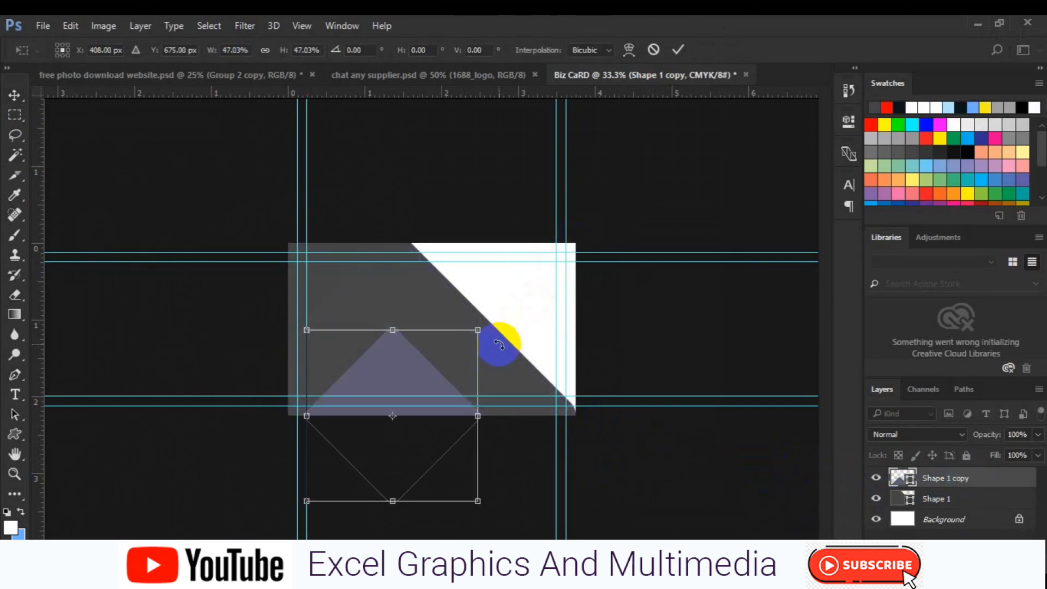
Move the small purple-grey diamond into the card's top-right corner and duplicate it.
left_click_drag(415, 381, 567, 238)
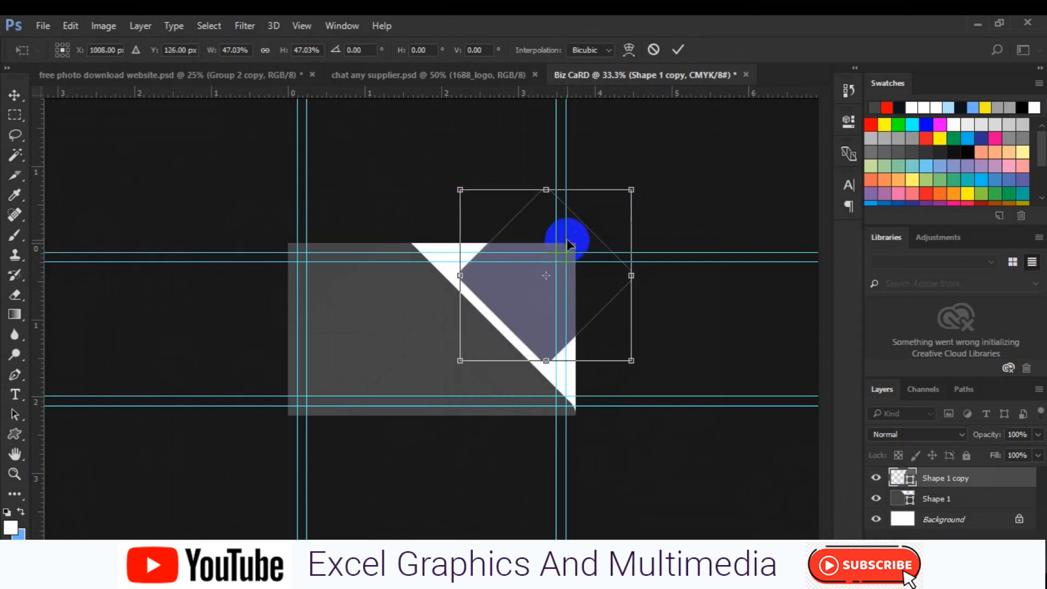
key("Return")
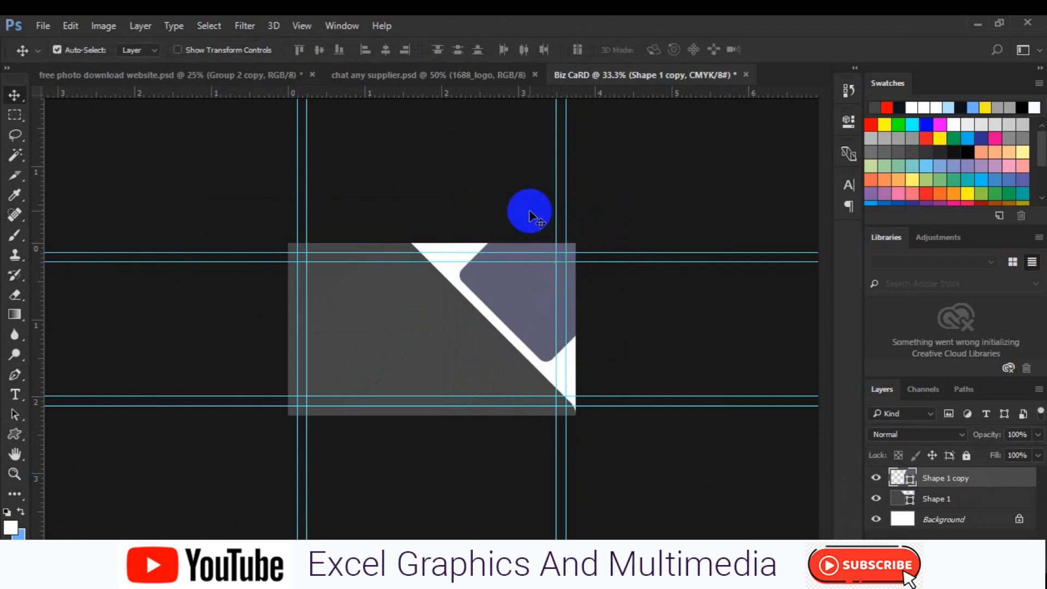
key("ctrl+j")
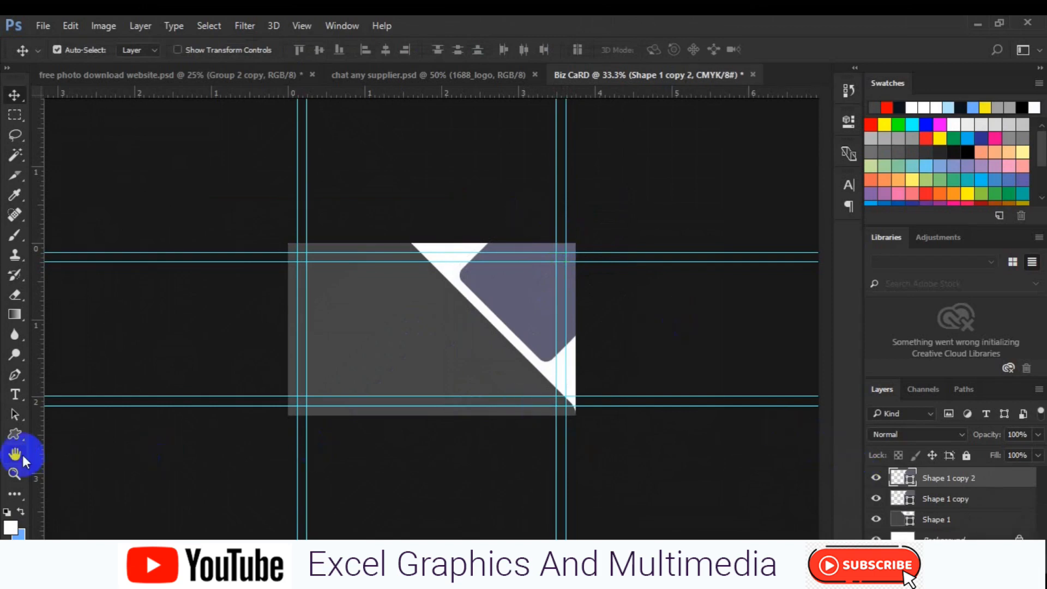
Give the duplicate diamond no fill and a 30 px dark stroke.
left_click(17, 435)
left_click(198, 50)
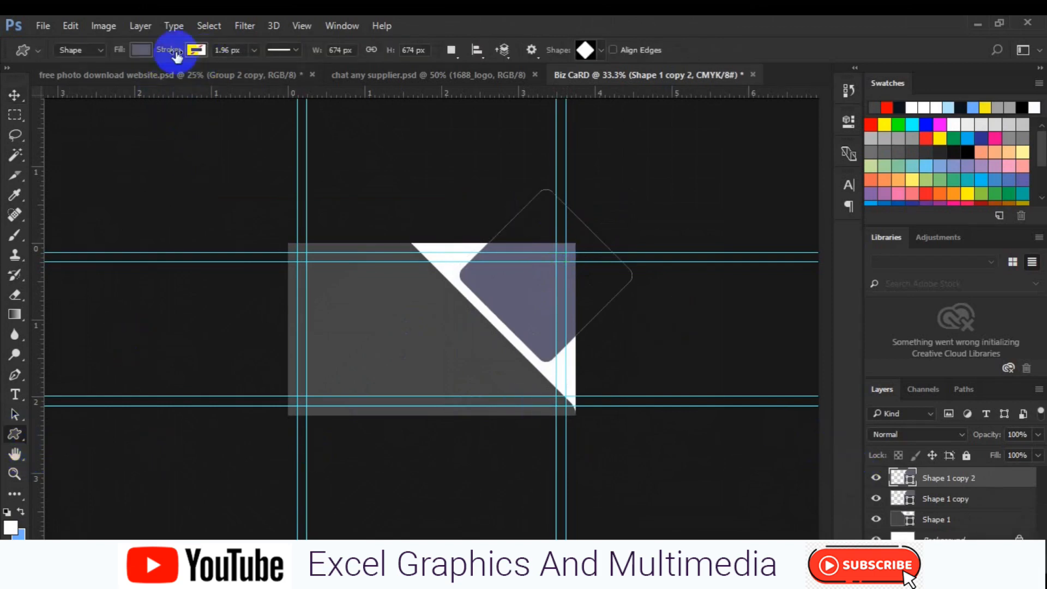
left_click(149, 51)
left_click(79, 79)
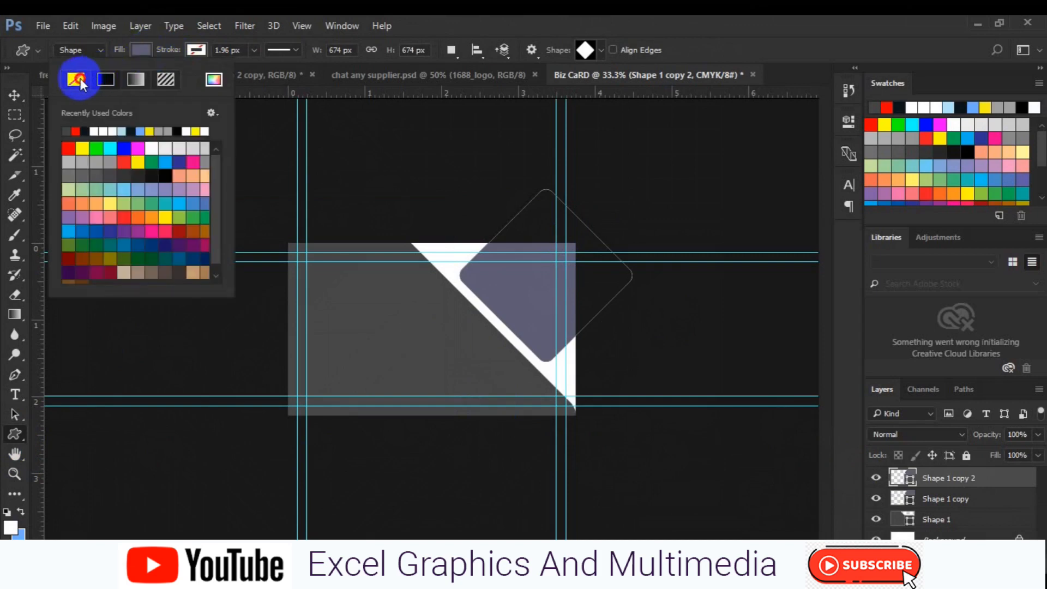
left_click(228, 50)
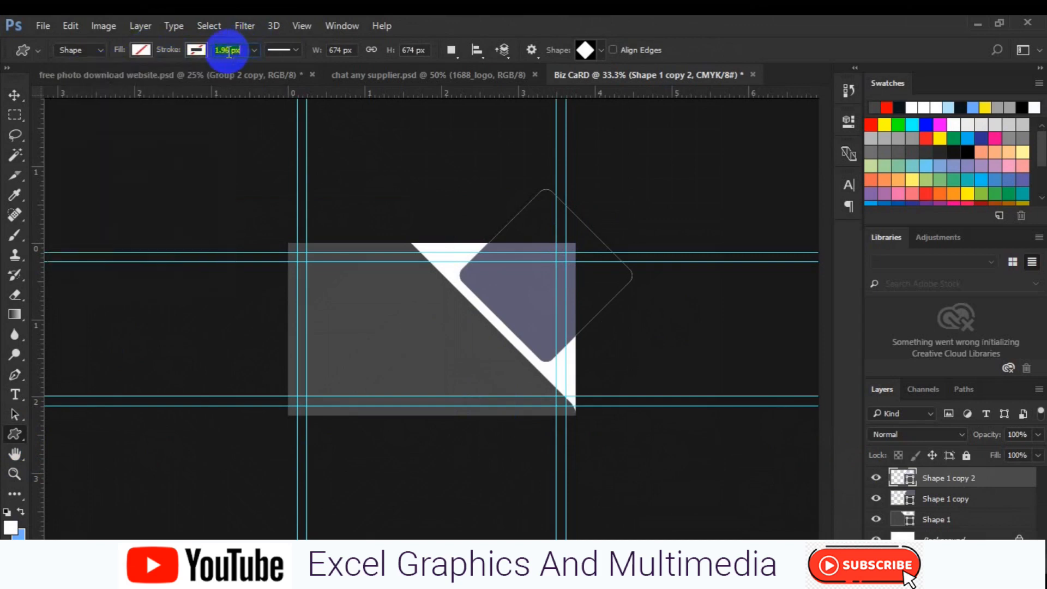
type("30")
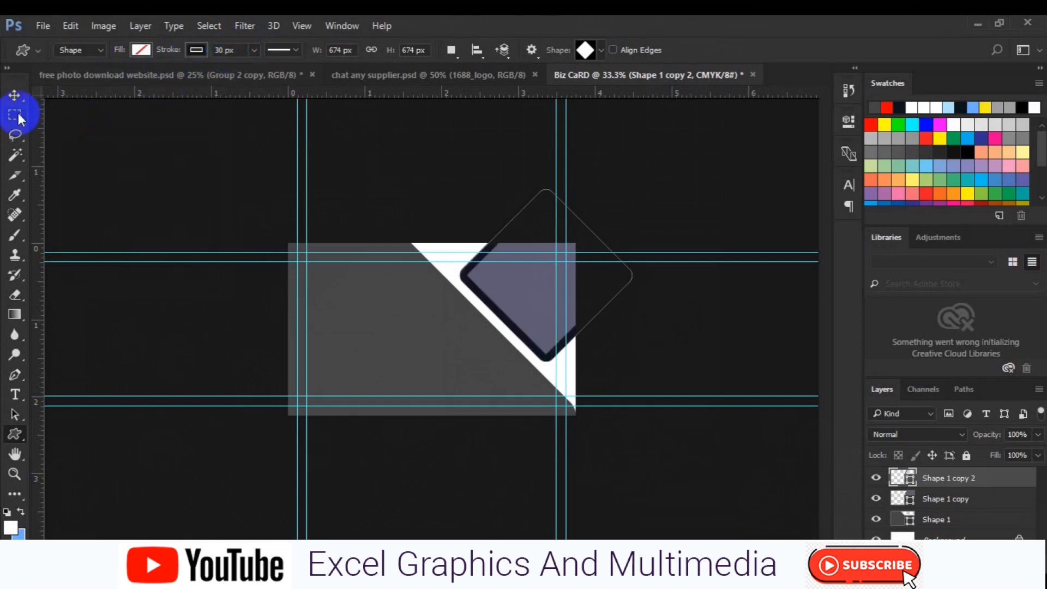
left_click(14, 96)
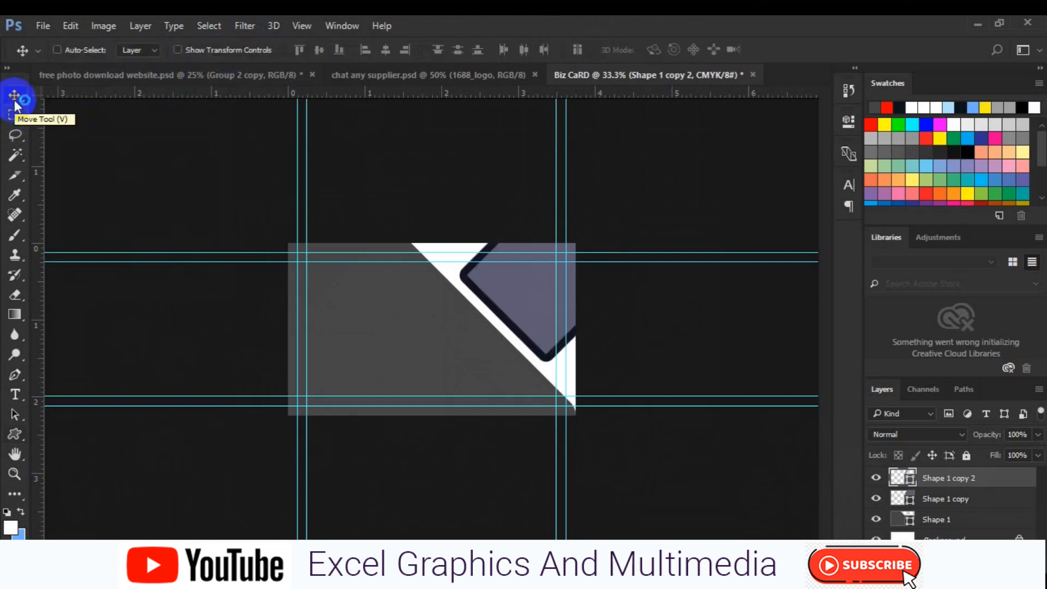
Duplicate the purple-grey diamond as Shape 1 copy 3 and resize it.
left_click(940, 500)
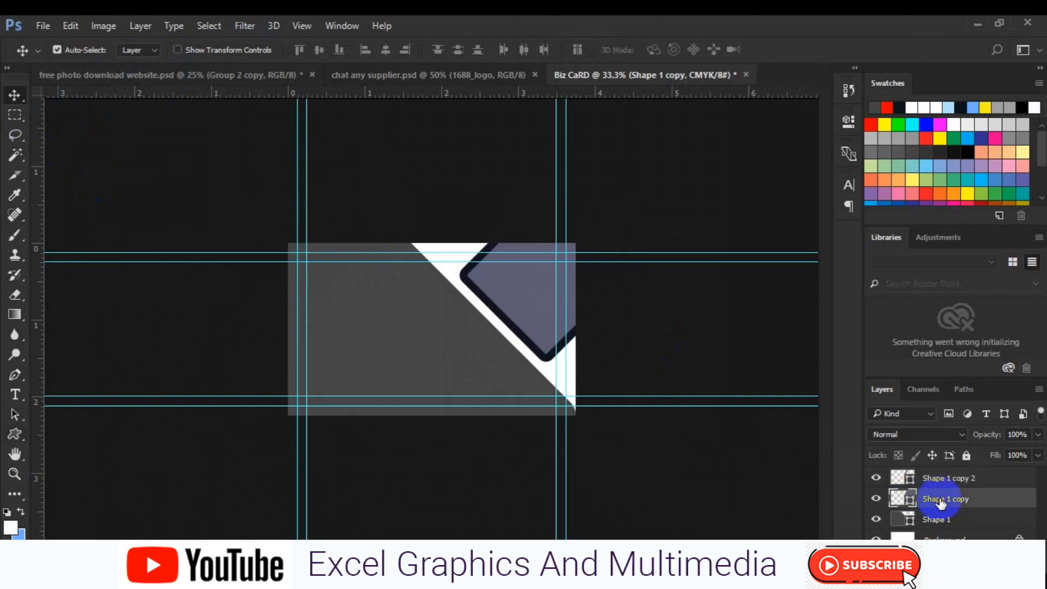
key("ctrl+j")
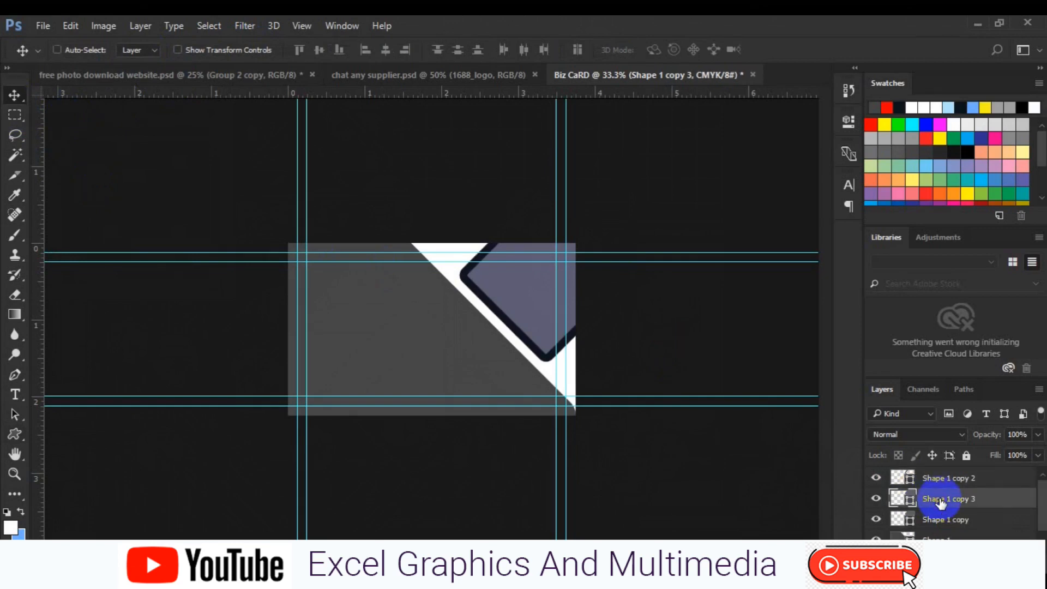
key("ctrl+t")
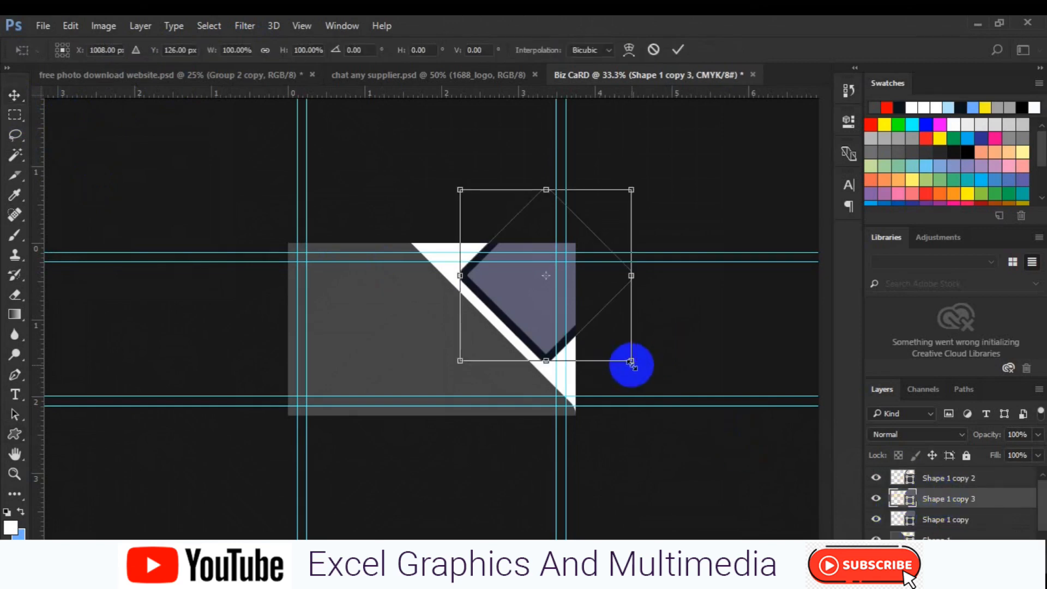
left_click_drag(632, 364, 602, 342)
key("Return")
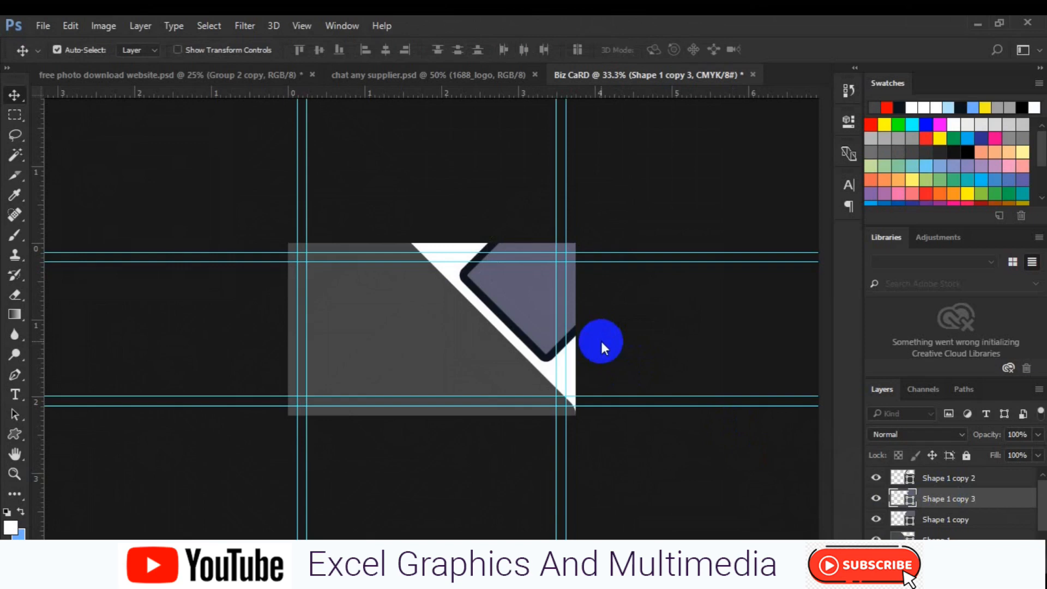
Centre the new diamond on the card, shift it right, and stack it above the outline.
key("ctrl+a")
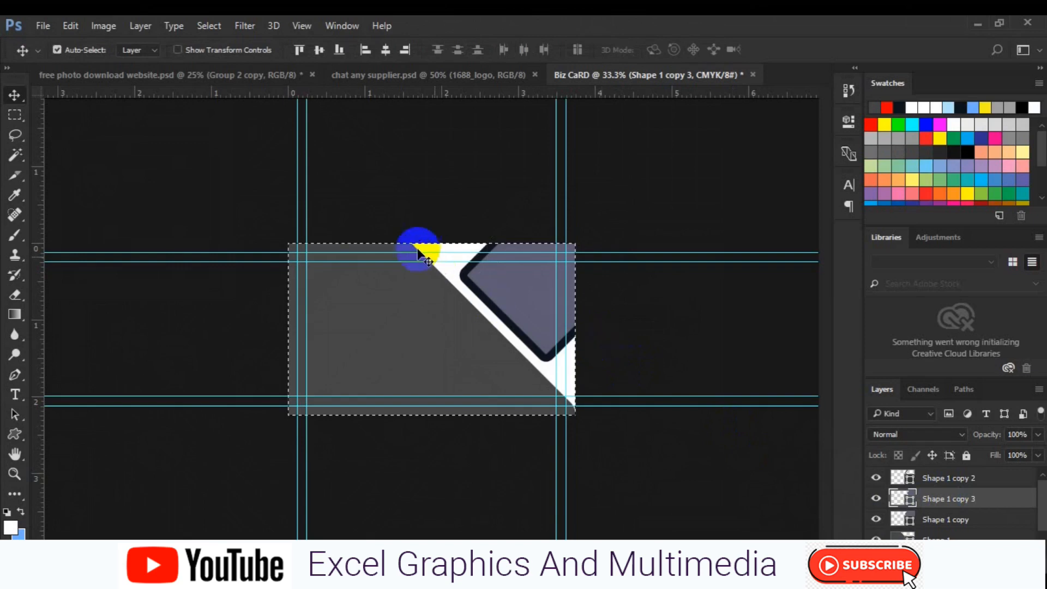
left_click(385, 50)
left_click(338, 50)
left_click(320, 50)
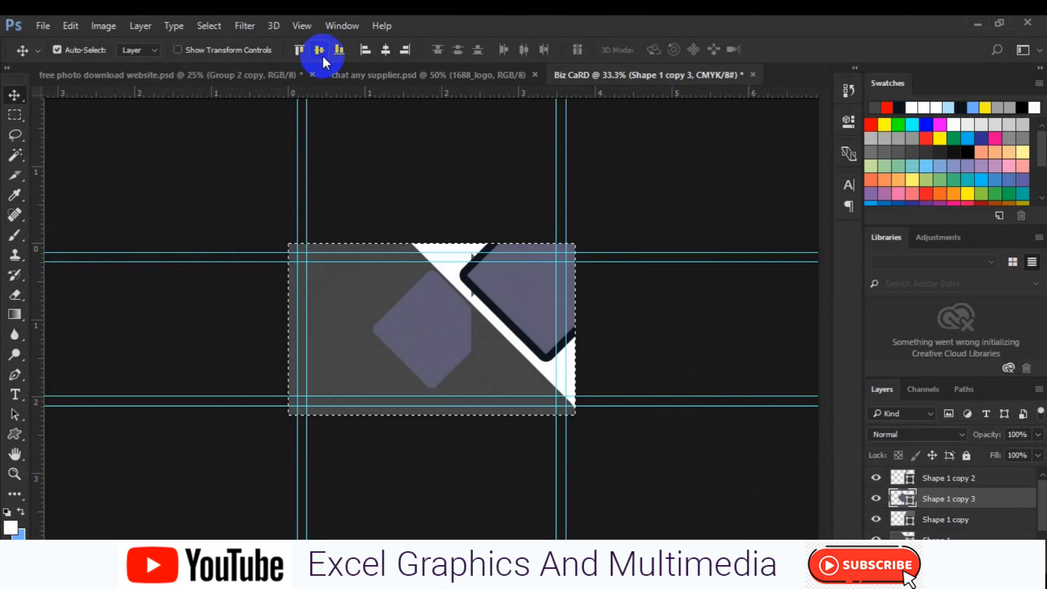
key("ctrl+d")
left_click_drag(439, 328, 492, 329)
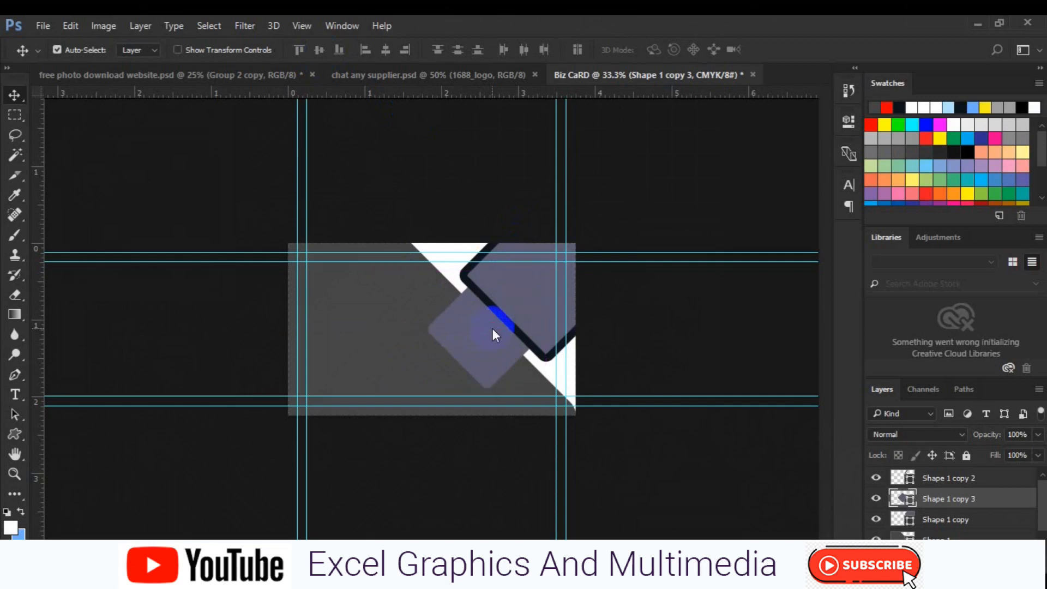
left_click_drag(948, 505, 935, 468)
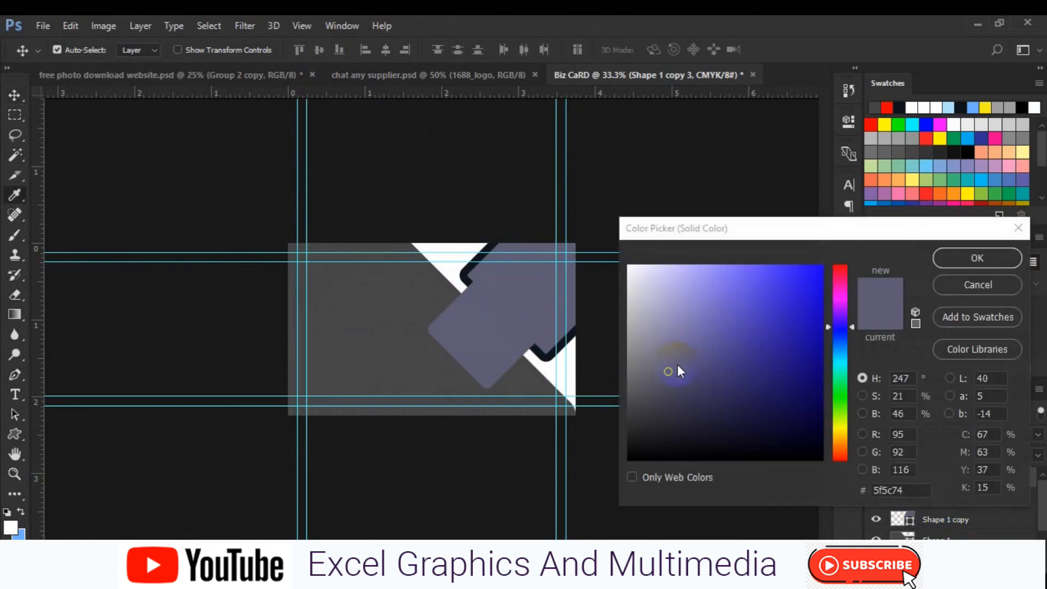
Recolour the front diamond dark navy.
left_click(677, 376)
left_click(747, 398)
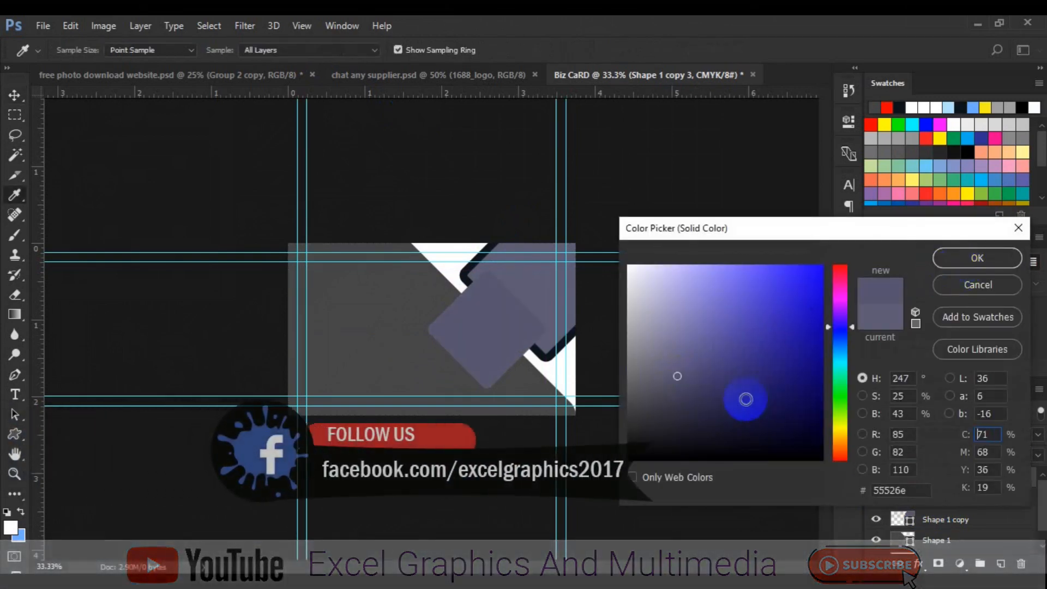
left_click(970, 257)
Alt-drag a copy of the diamond down to the bottom edge and fill it #5a5867.
left_click(497, 343)
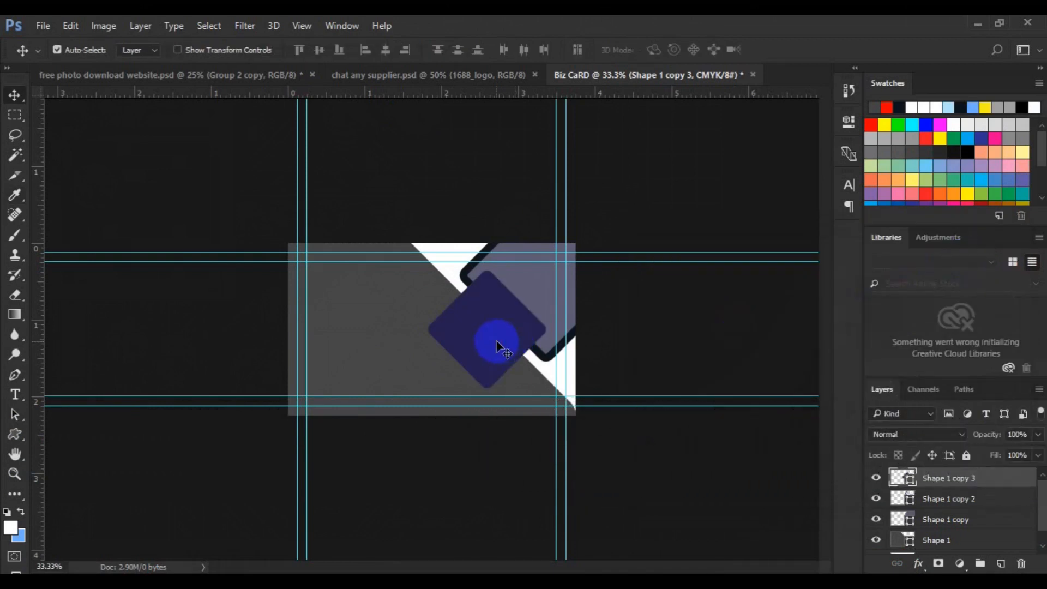
left_click_drag(496, 344, 492, 430)
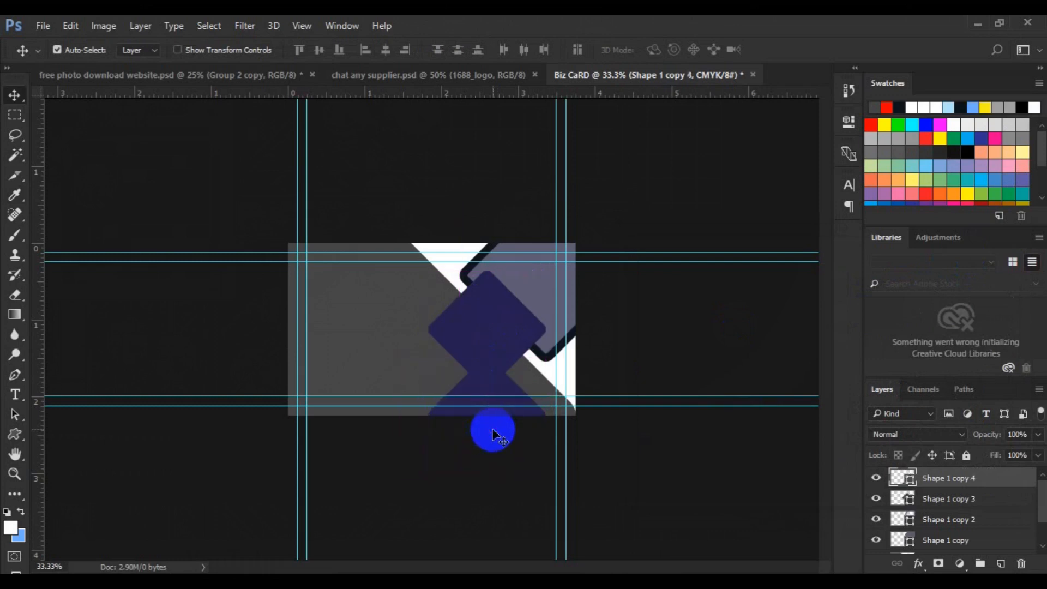
double_click(911, 483)
left_click_drag(670, 375, 655, 381)
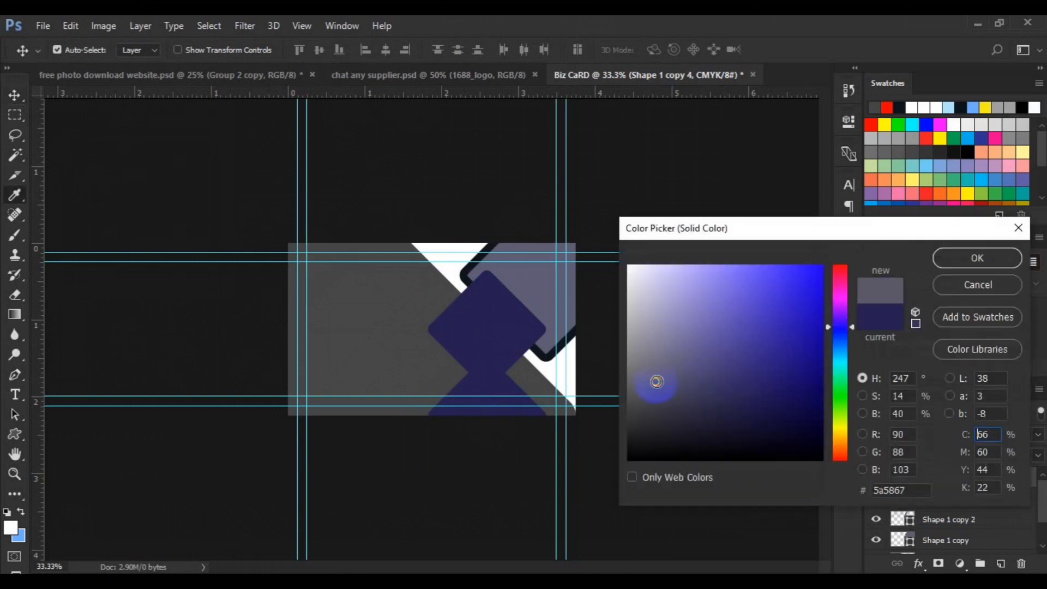
left_click(957, 264)
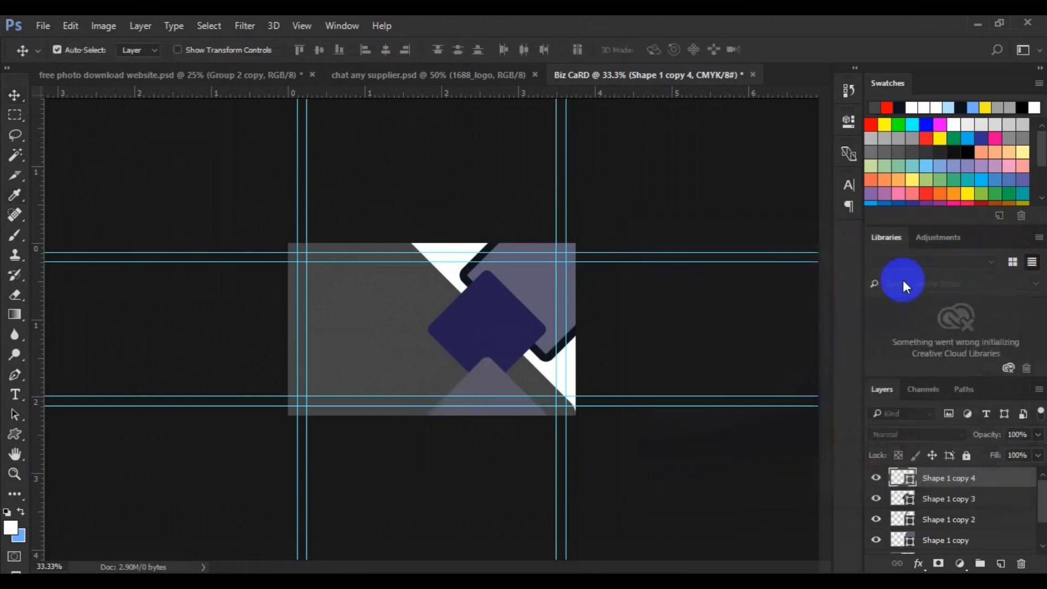
key("ctrl+t")
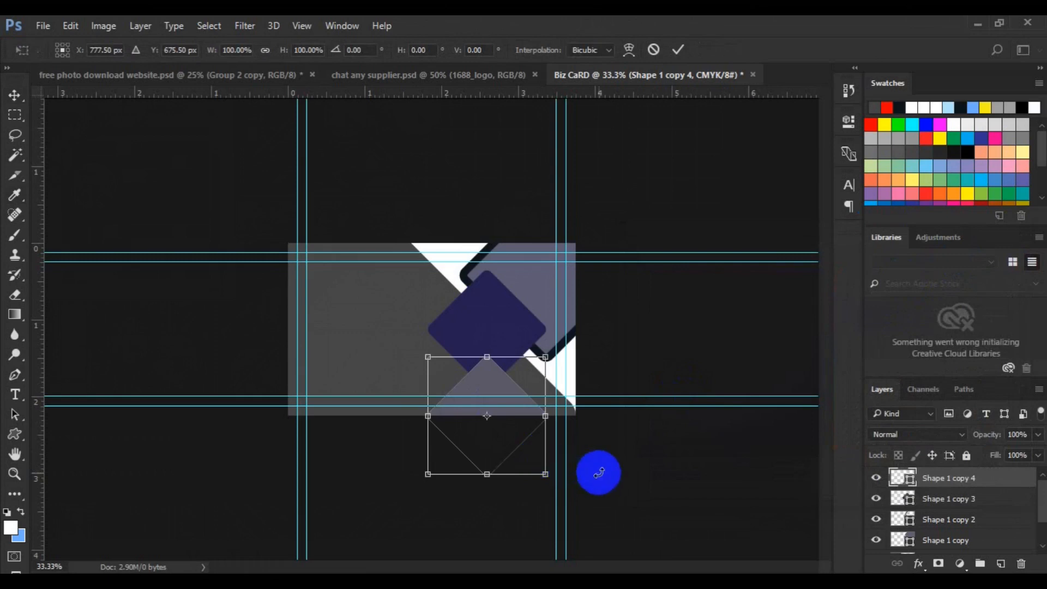
Enlarge the lower diamond to 137% and move its layer beneath Shape 1 copy 3.
left_click_drag(545, 475, 575, 495)
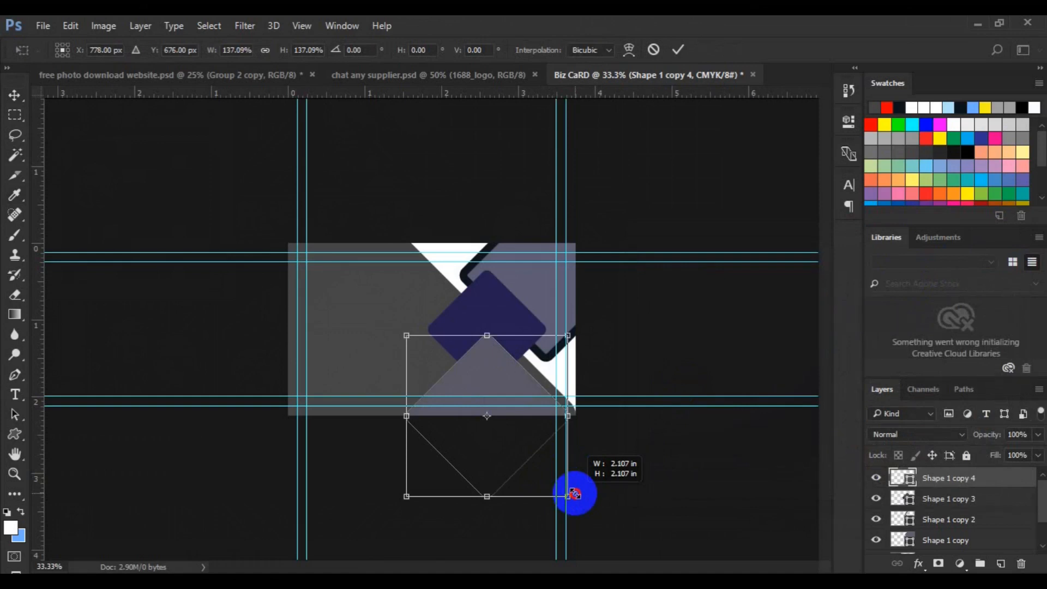
left_click_drag(576, 494, 575, 494)
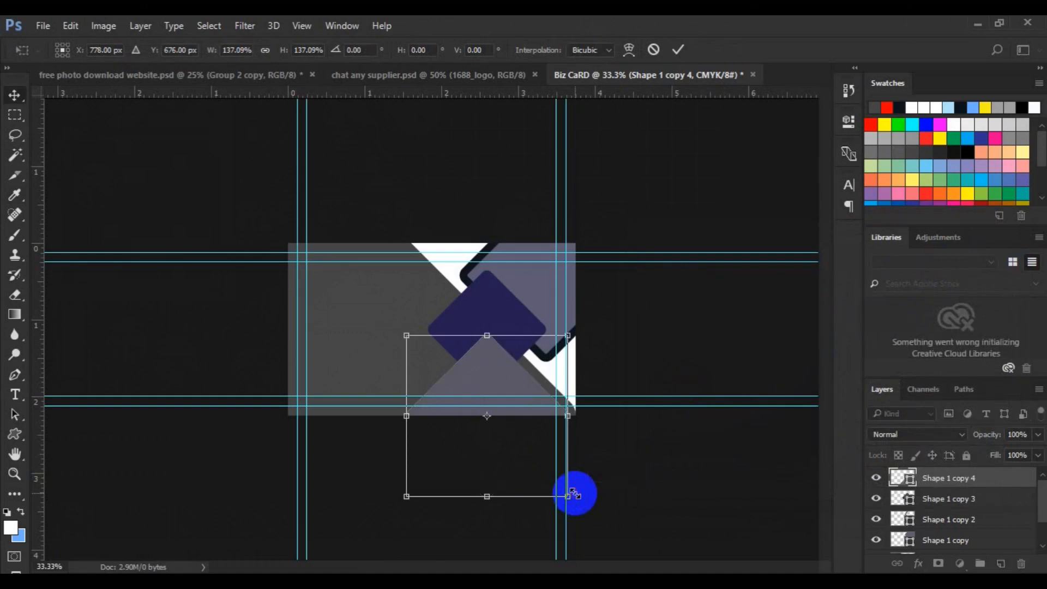
key("Return")
left_click_drag(930, 483, 932, 514)
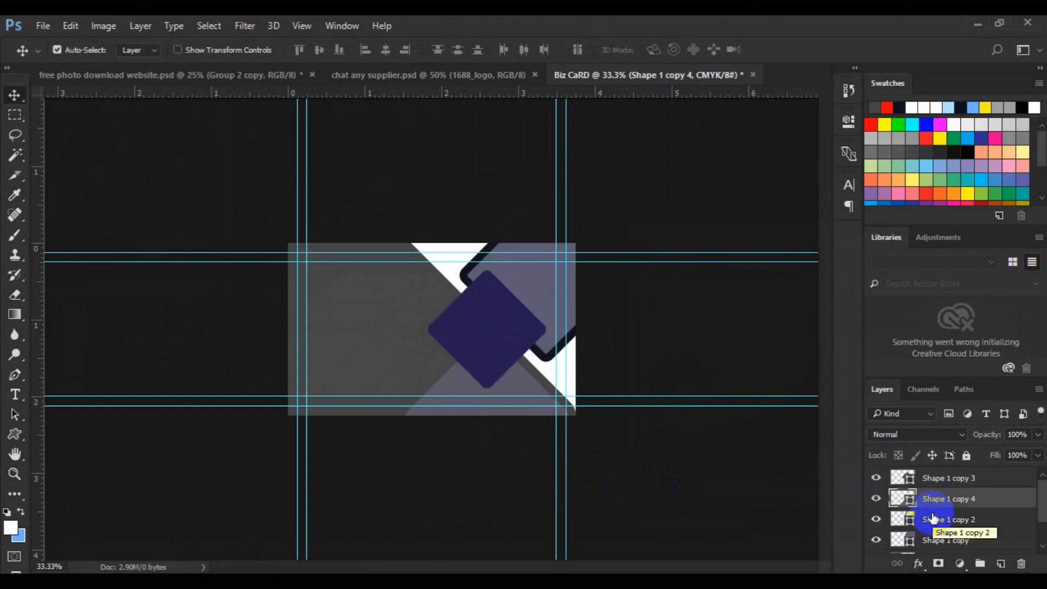
Give the navy diamond a thin white outline, then bring up File > Place Embedded.
left_click(498, 349)
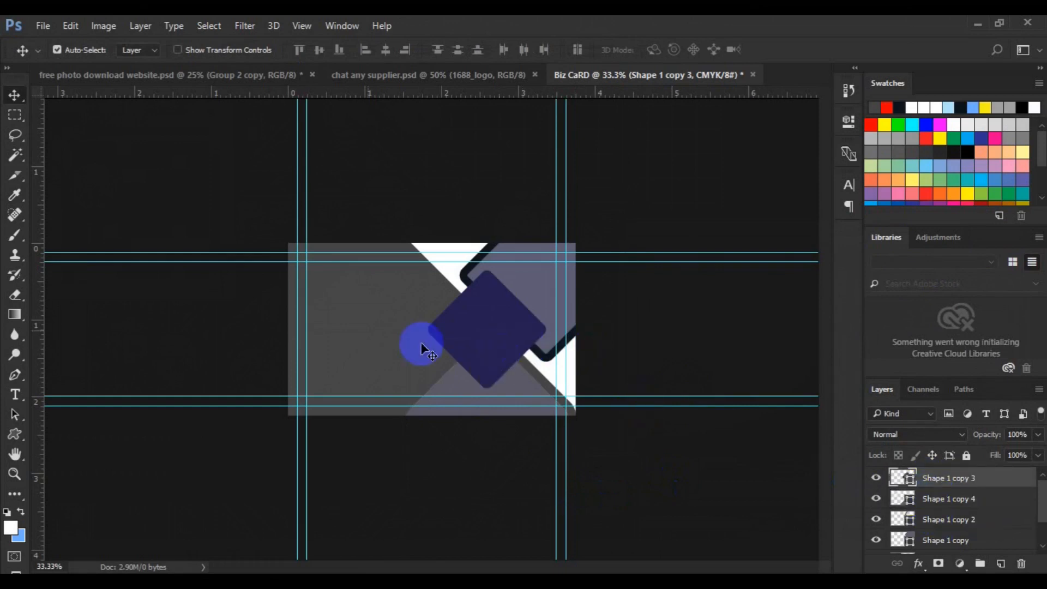
key("u")
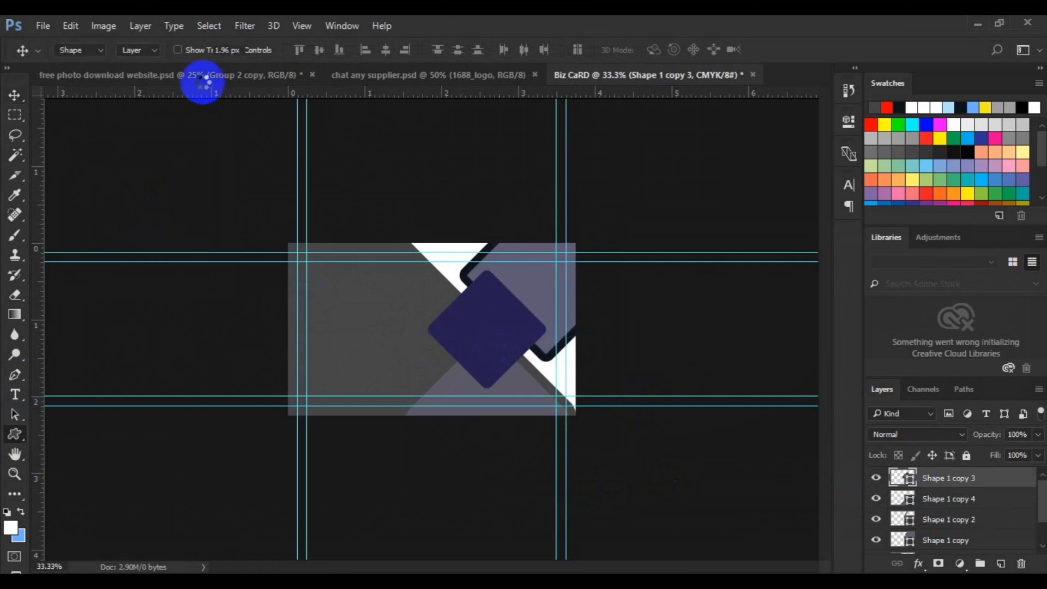
left_click(223, 50)
type("10")
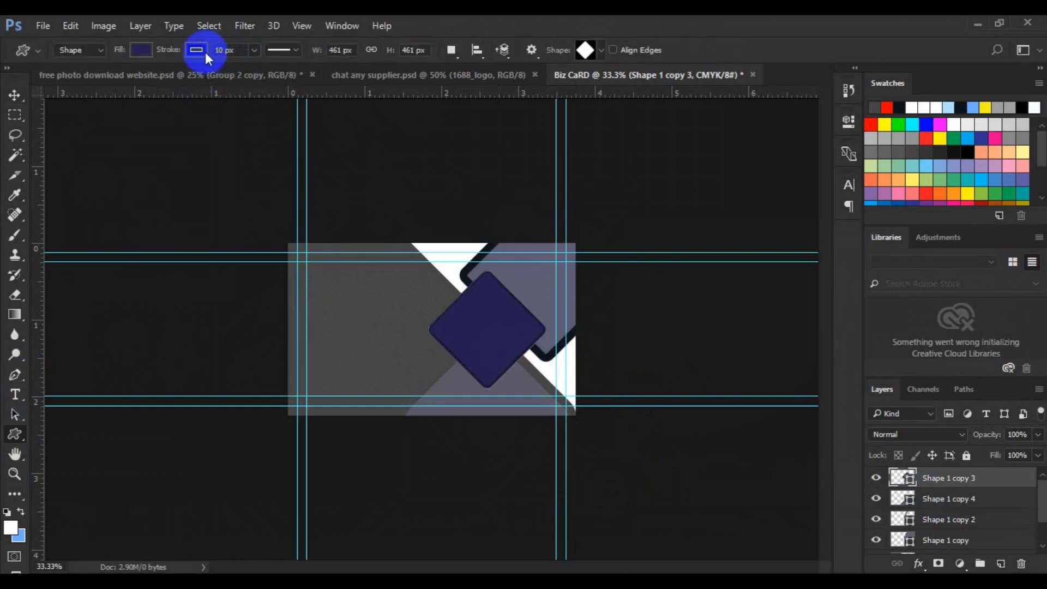
left_click(200, 49)
left_click(207, 146)
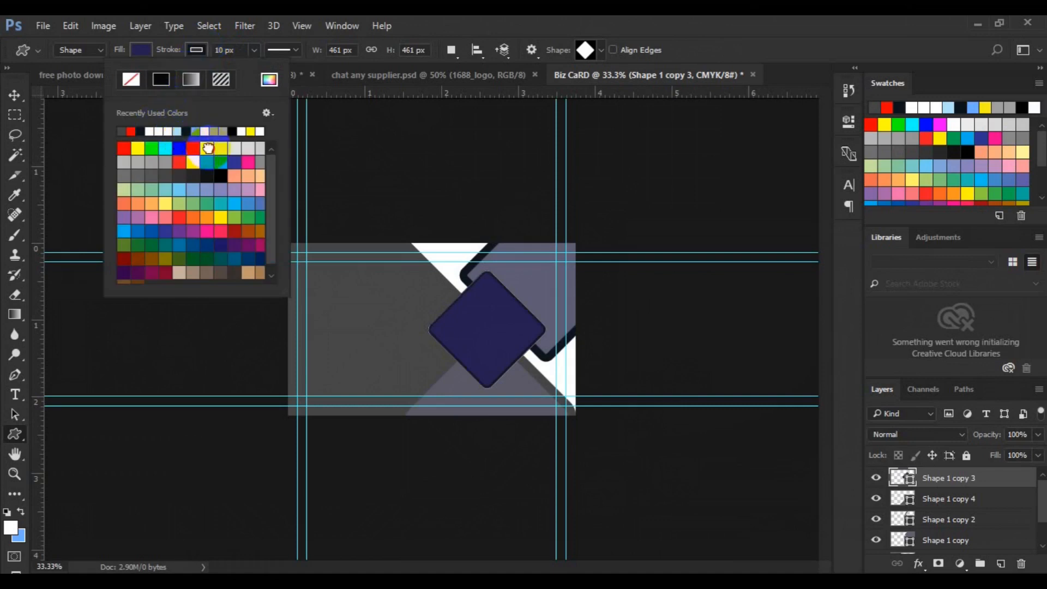
left_click(16, 101)
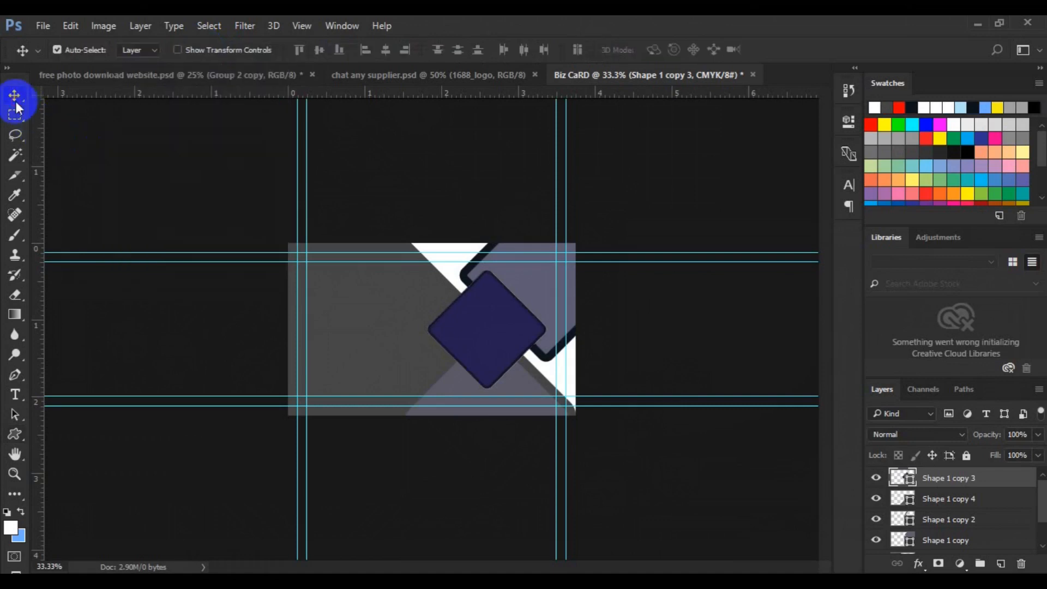
left_click(46, 26)
left_click(86, 311)
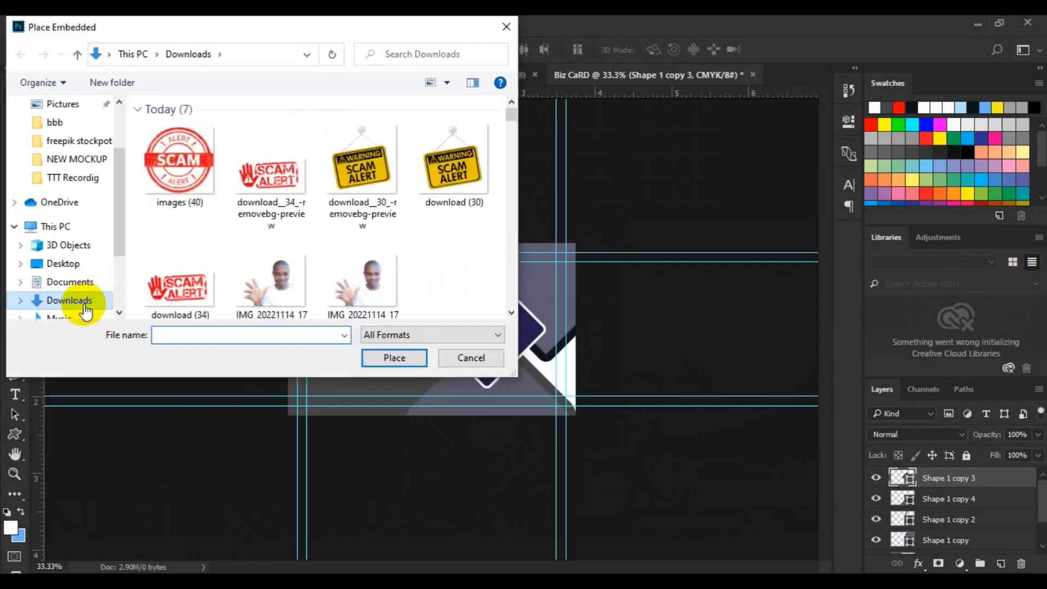
Embed photo 2871 from Desktop > freepik stockpoto into the Biz CaRD document.
left_click(76, 264)
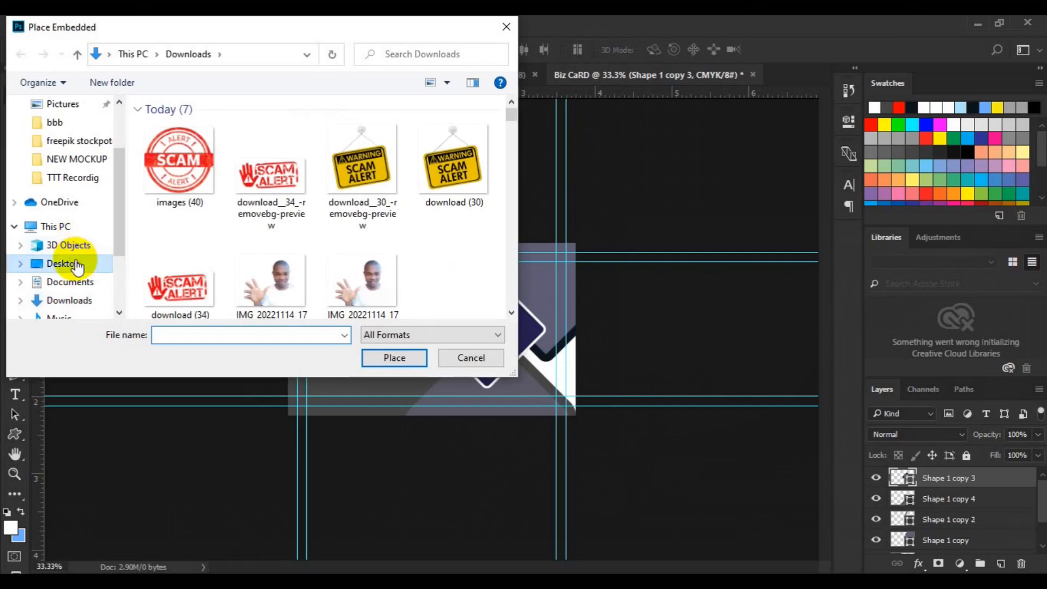
double_click(467, 259)
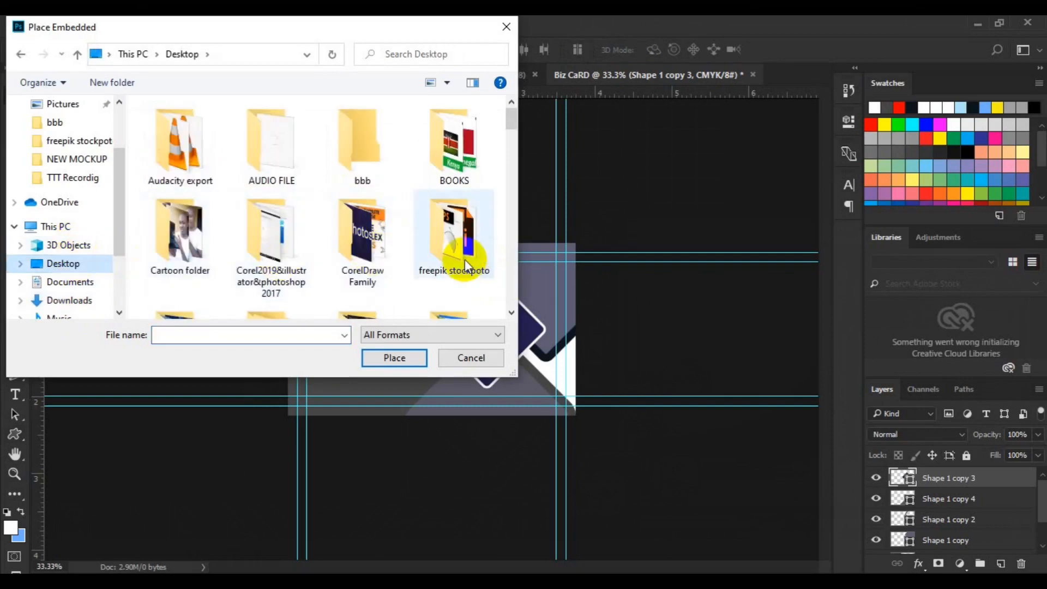
left_click(513, 312)
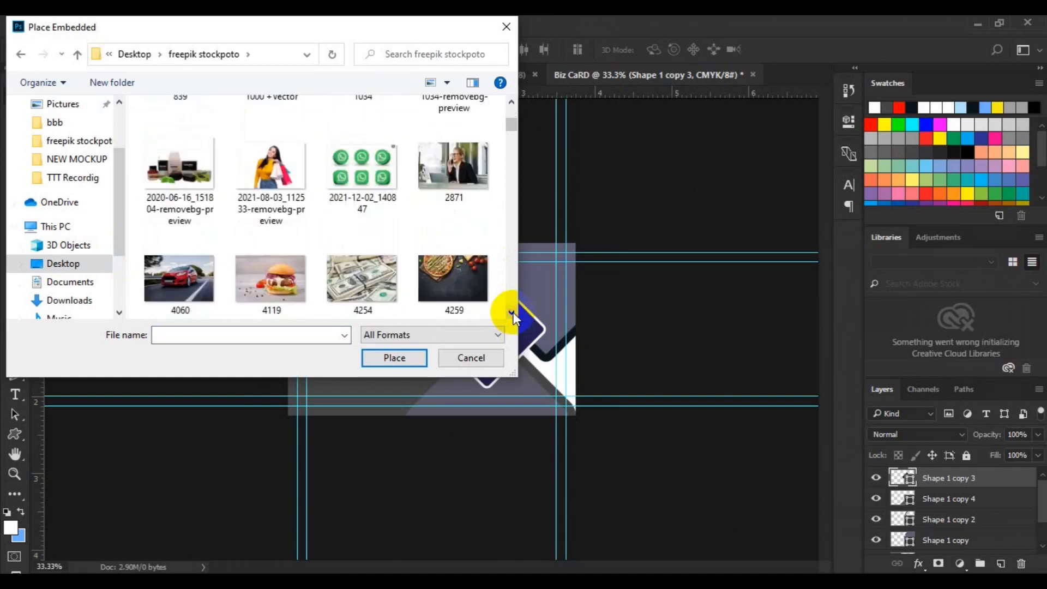
left_click(513, 312)
left_click(513, 101)
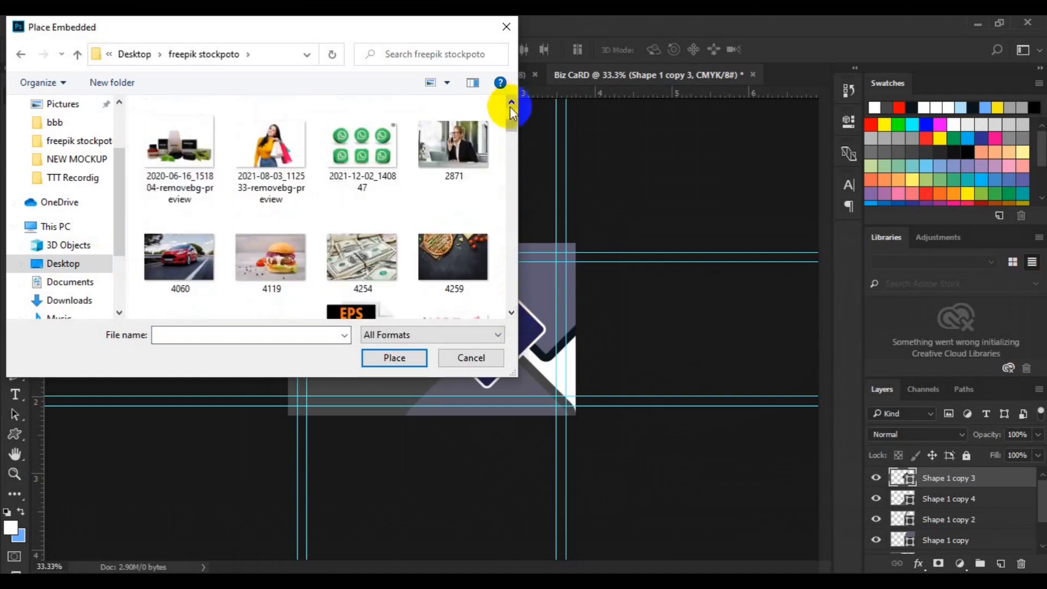
left_click(461, 163)
left_click(416, 354)
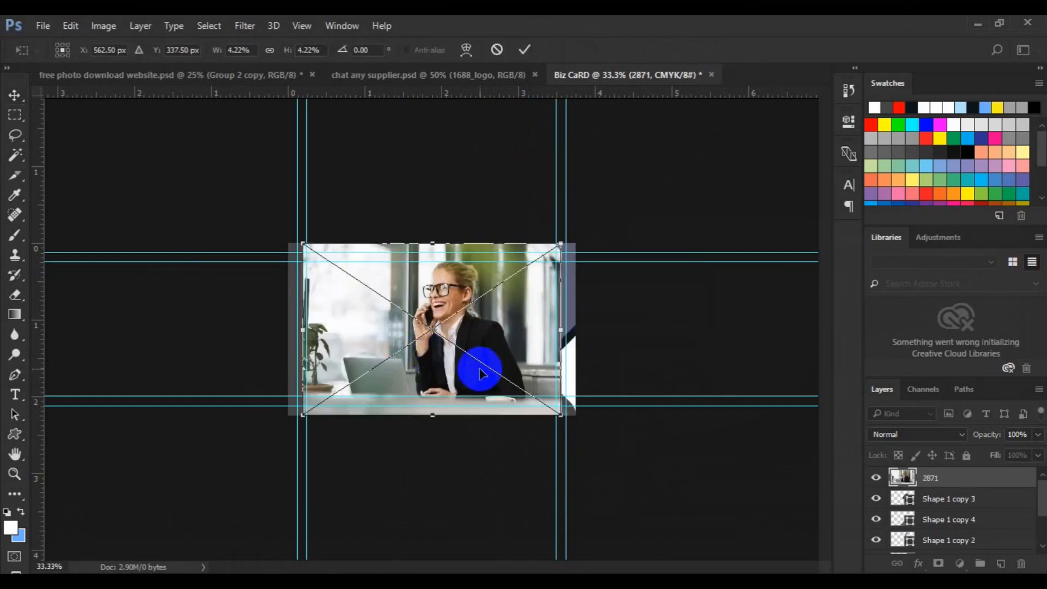
Scale down the 2871 photo, flipping it and back, then clip it into the navy diamond.
right_click(480, 369)
left_click(537, 345)
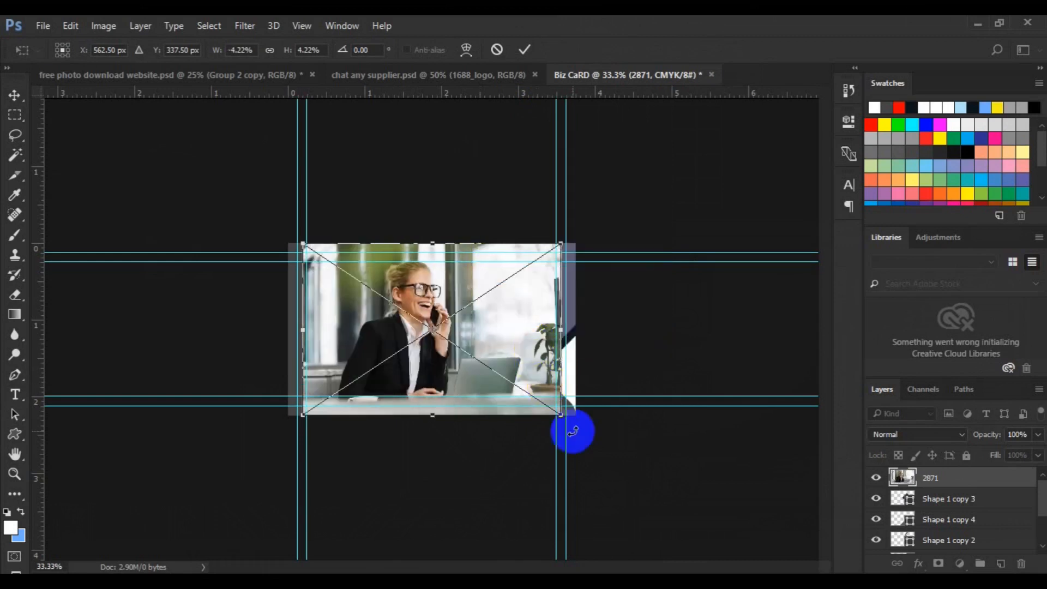
left_click_drag(560, 417, 524, 389)
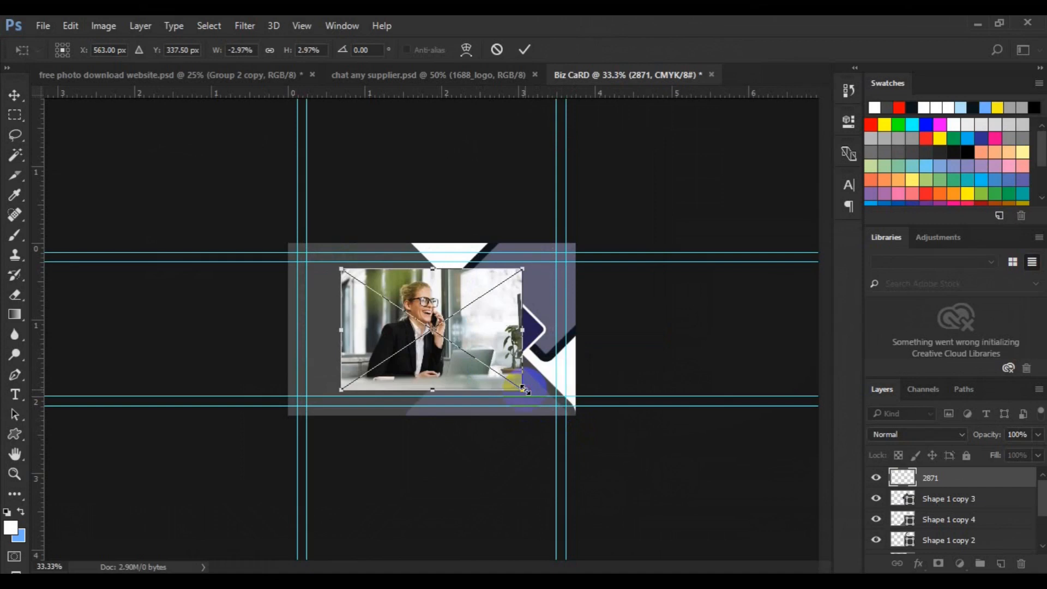
right_click(503, 384)
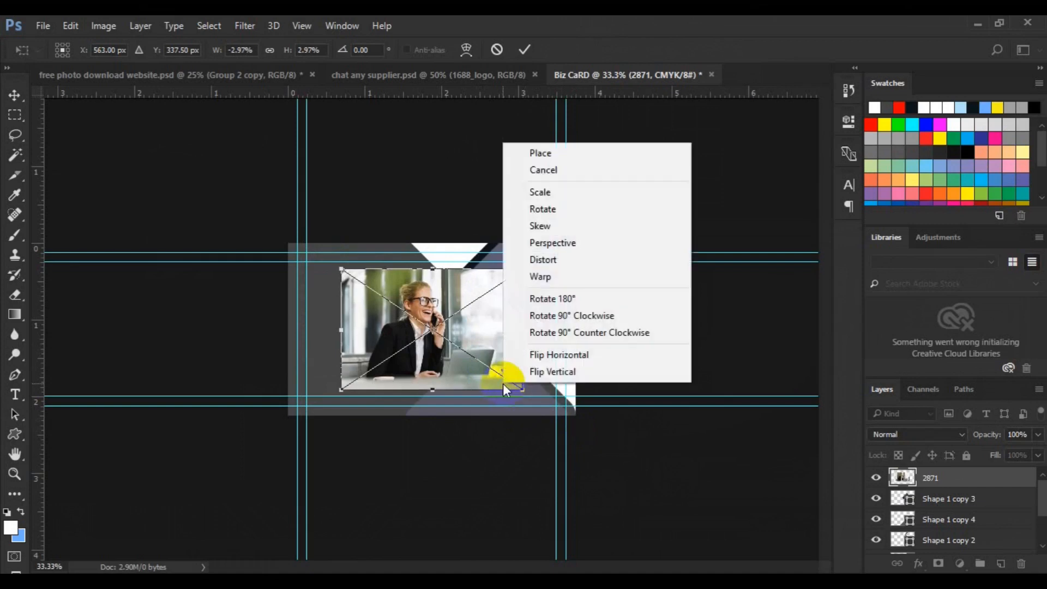
left_click(565, 360)
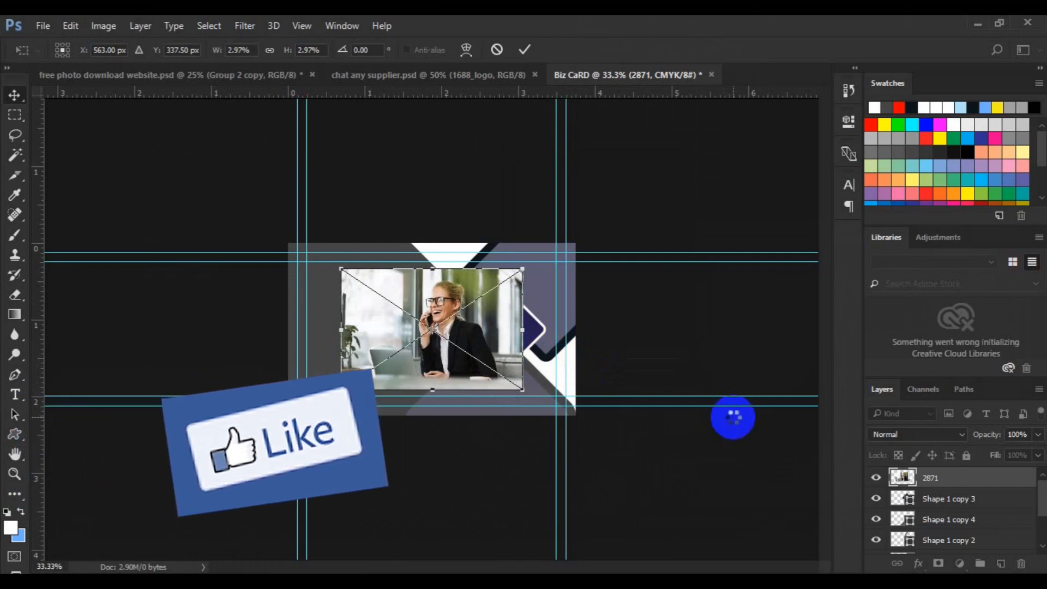
key("Return")
right_click(939, 483)
left_click(709, 420)
Centre the woman in the diamond by moving, slightly shrinking and nudging the photo right.
left_click_drag(431, 350, 524, 342)
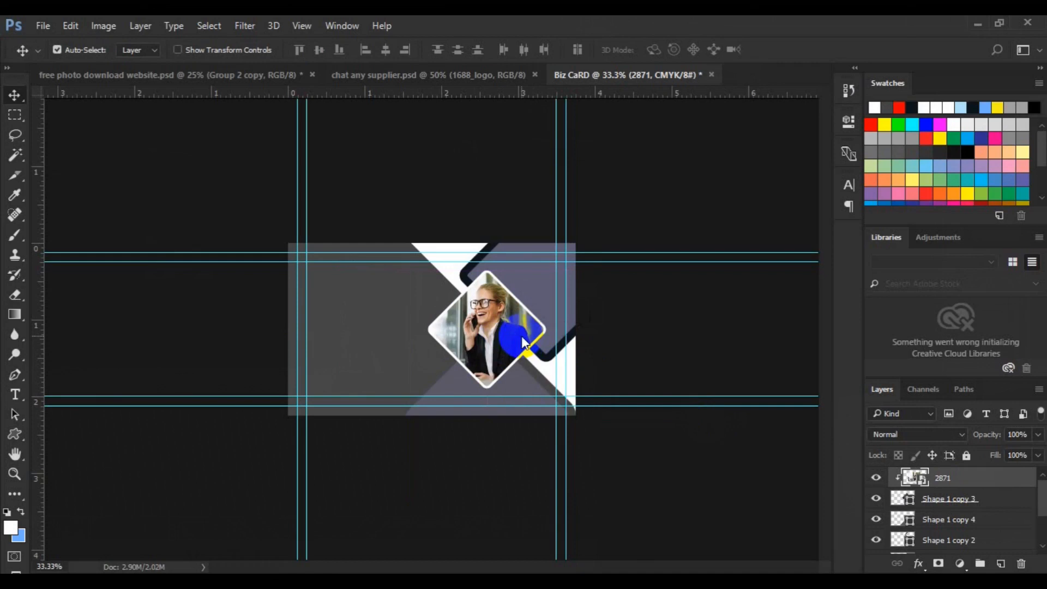
key("ctrl+t")
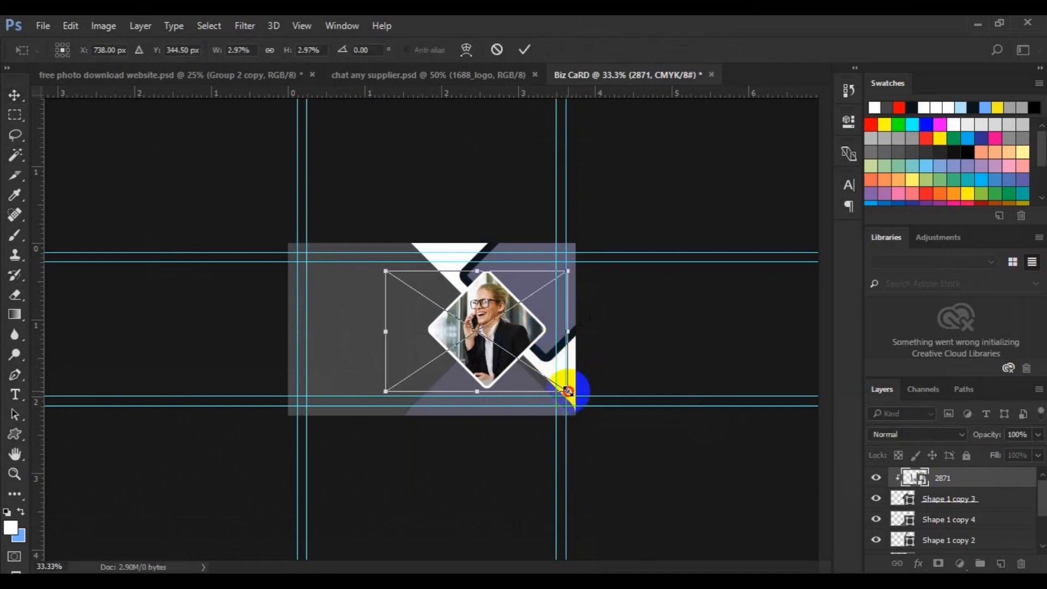
left_click_drag(562, 391, 559, 388)
key("Right")
key("Right")
key("Right")
key("Right")
key("Right")
key("Right")
key("Right")
key("Right")
key("Right")
key("Right")
key("Right")
key("Right")
key("Right")
key("Right")
key("Right")
key("Right")
key("Right")
key("Right")
key("Right")
key("Right")
key("Right")
key("Right")
key("Right")
key("Right")
key("Right")
key("Right")
key("Right")
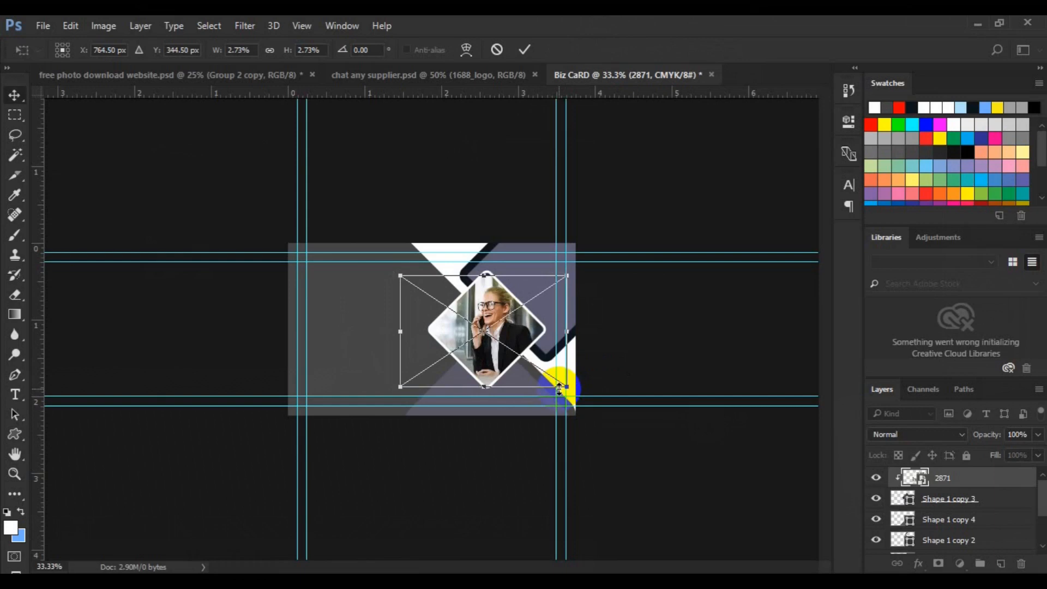
key("Return")
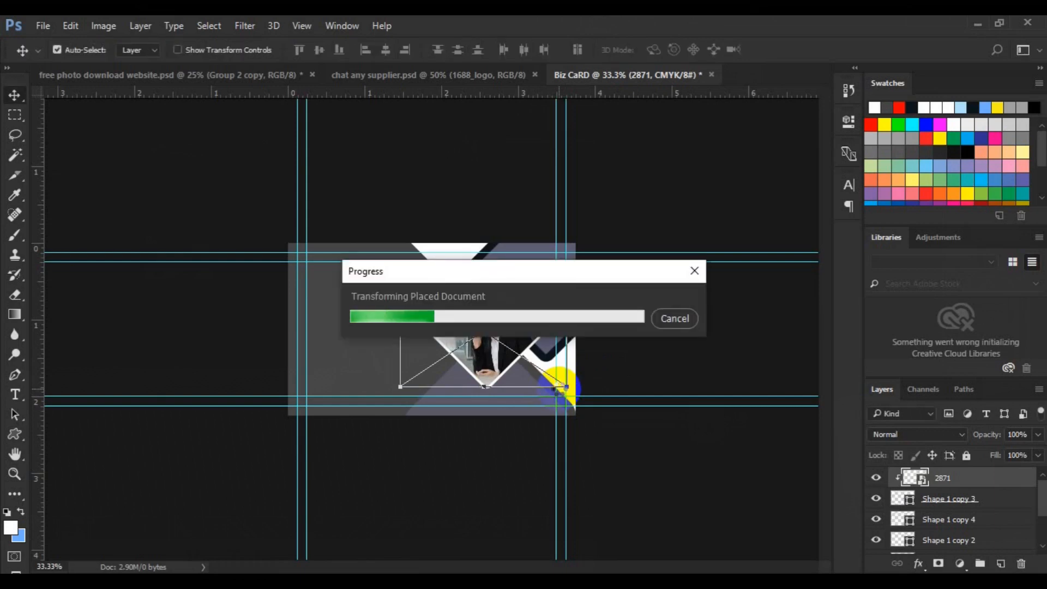
Rasterize the 2871 portrait layer.
right_click(957, 483)
left_click(715, 354)
left_click(361, 383)
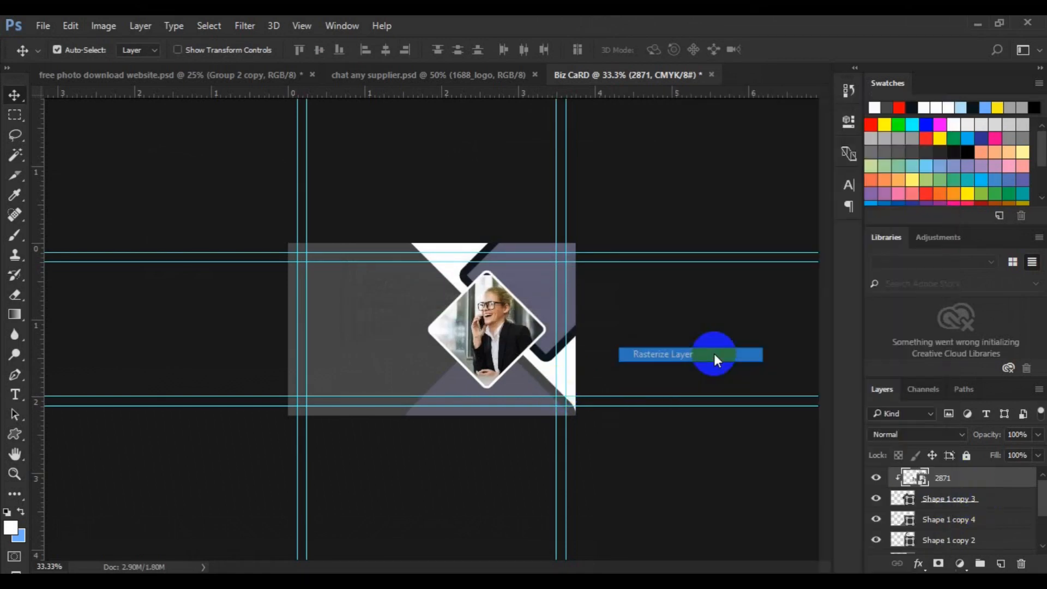
left_click(15, 115)
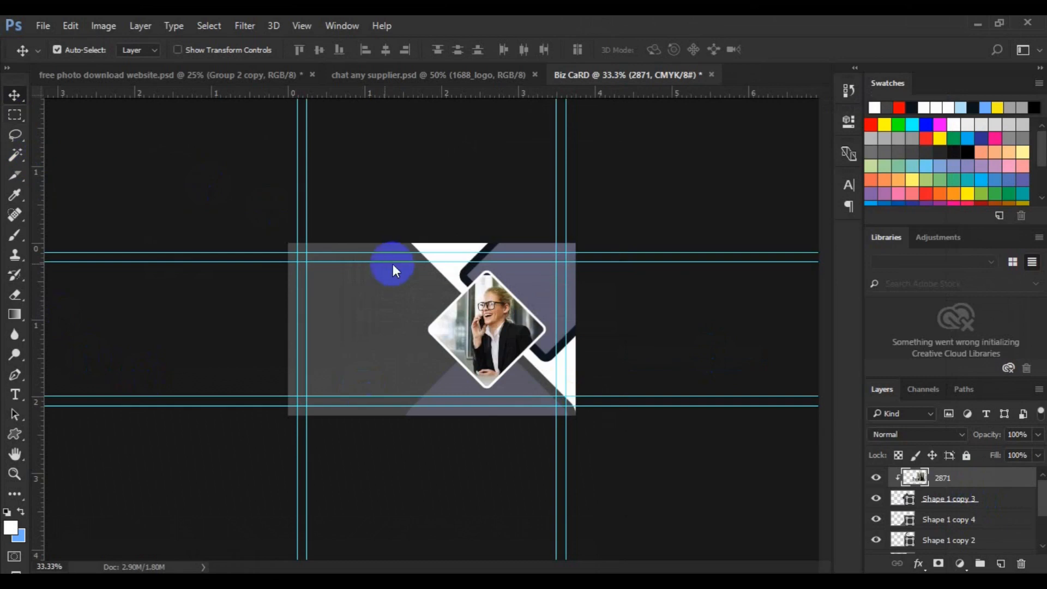
Content-aware scale a strip across the top of the portrait, squashing it slightly downward.
left_click_drag(432, 257, 519, 279)
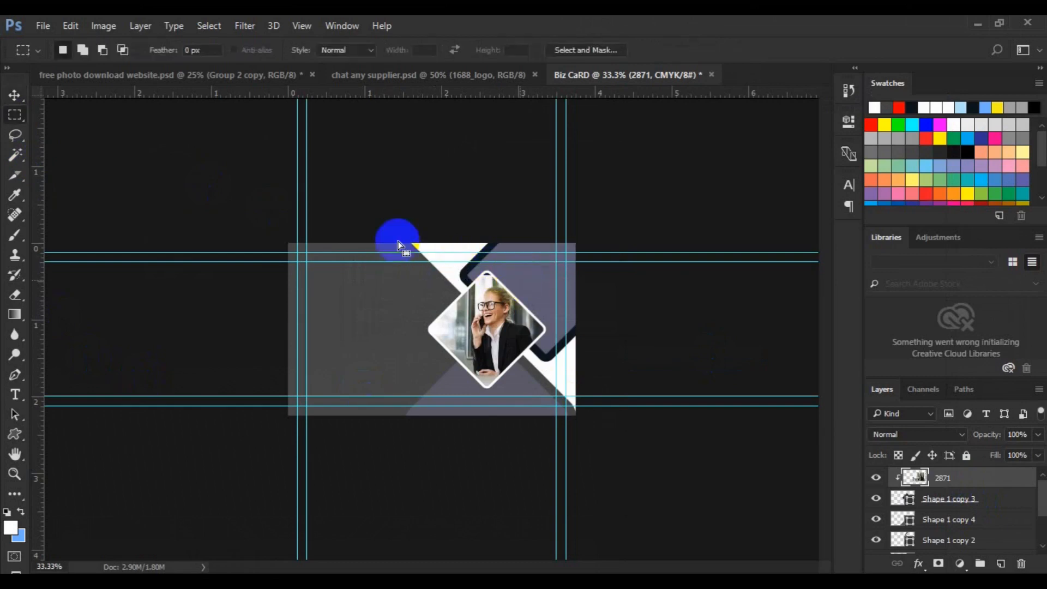
left_click(71, 25)
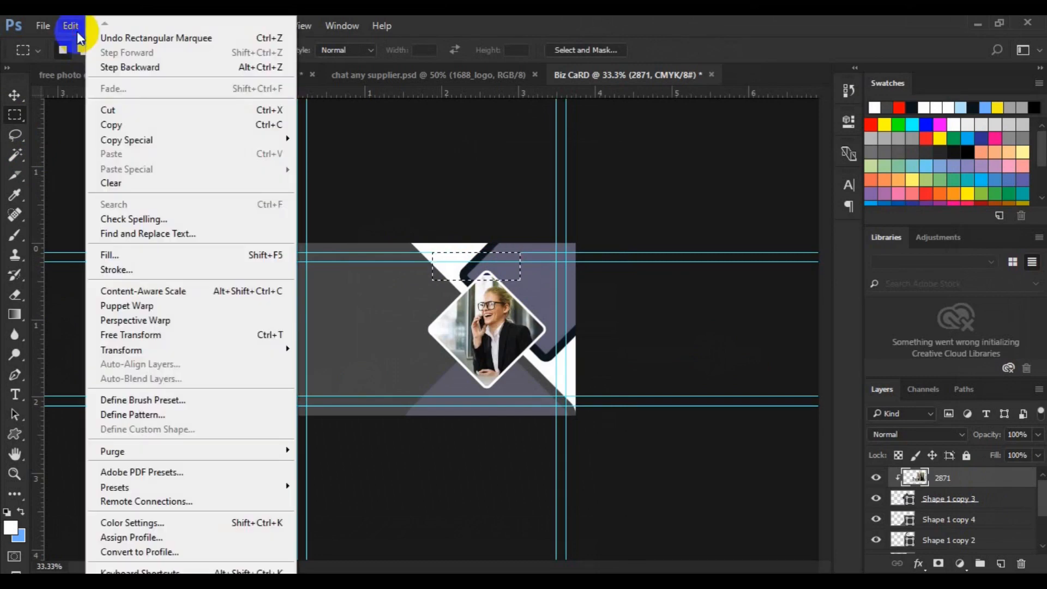
left_click(161, 291)
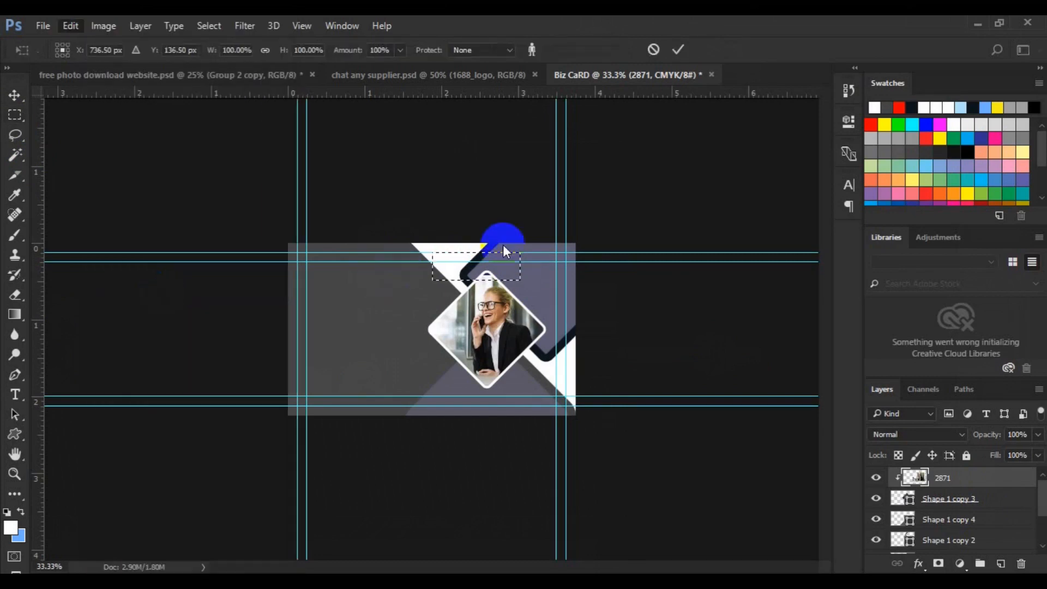
left_click_drag(478, 273, 478, 269)
key("Return")
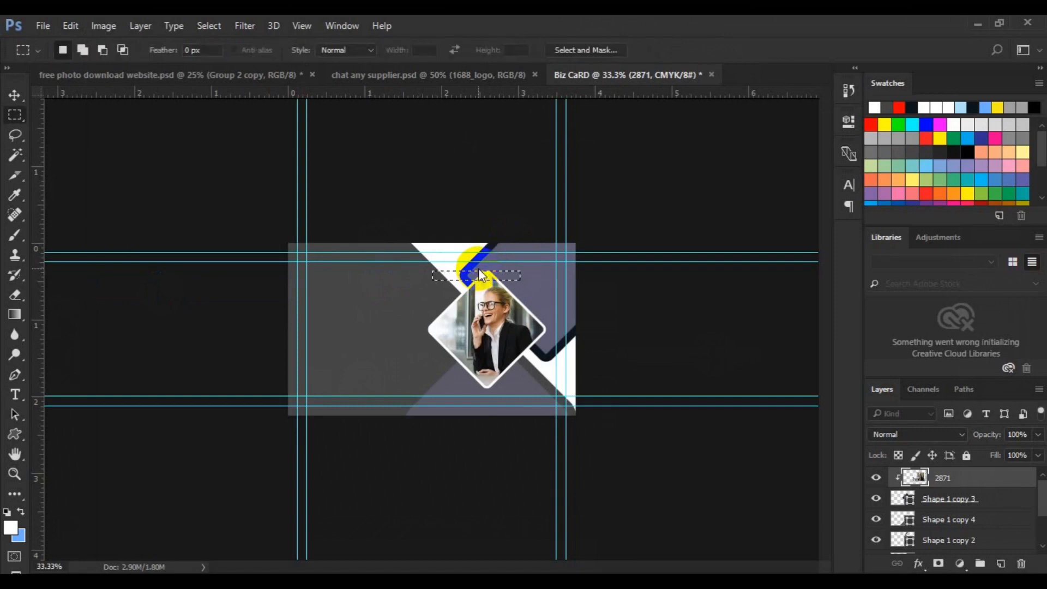
Reset default colours and pick the Shape 1 copy 2 layer from the canvas with the Move tool.
key("d")
key("v")
left_click_drag(479, 269, 485, 301)
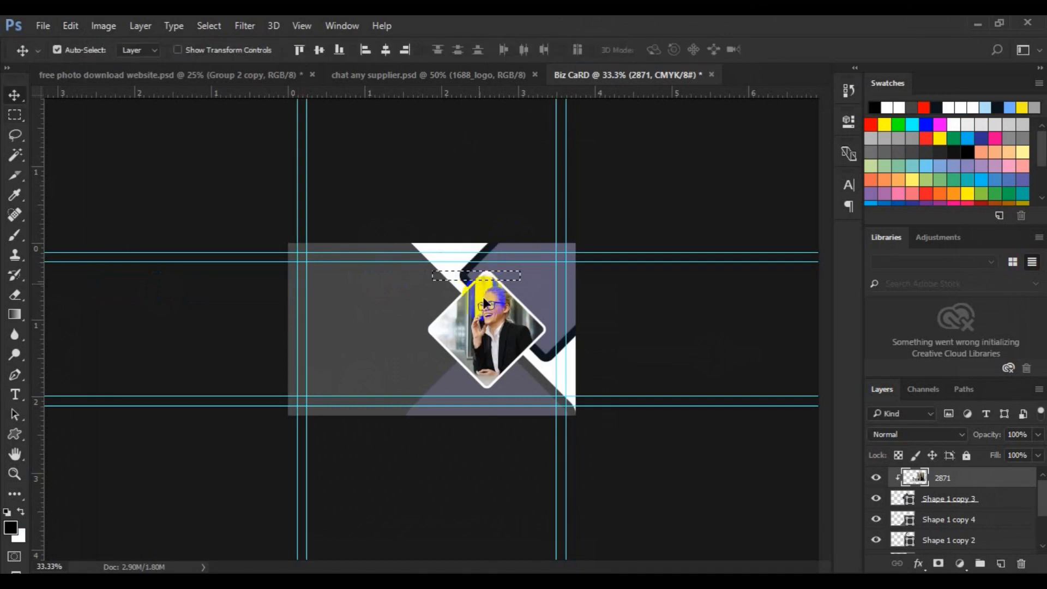
key("ctrl")
left_click_drag(472, 290, 466, 322)
left_click(468, 272)
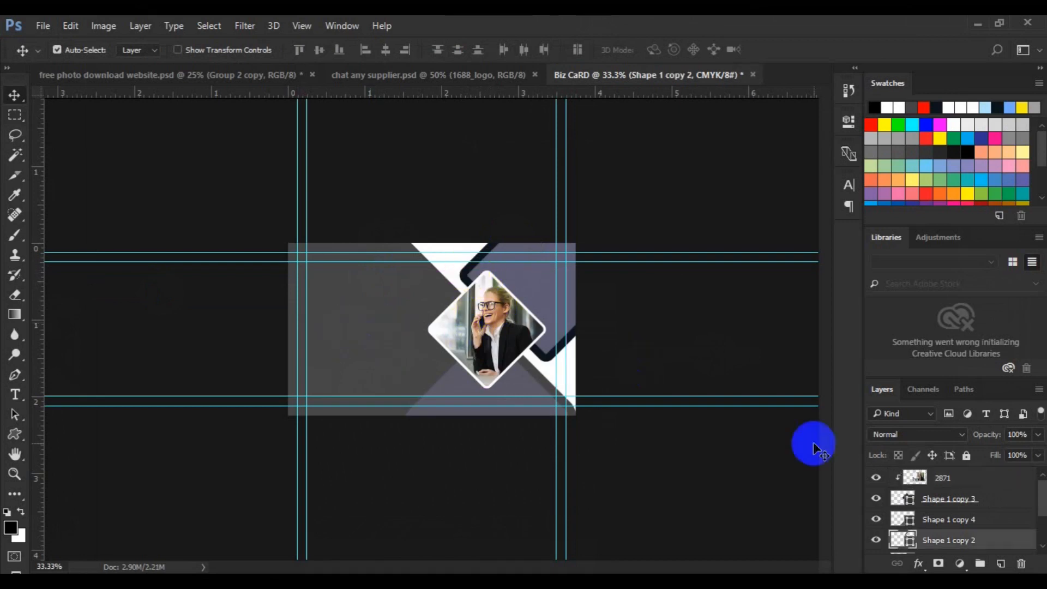
scroll(1043, 548, "down", 2)
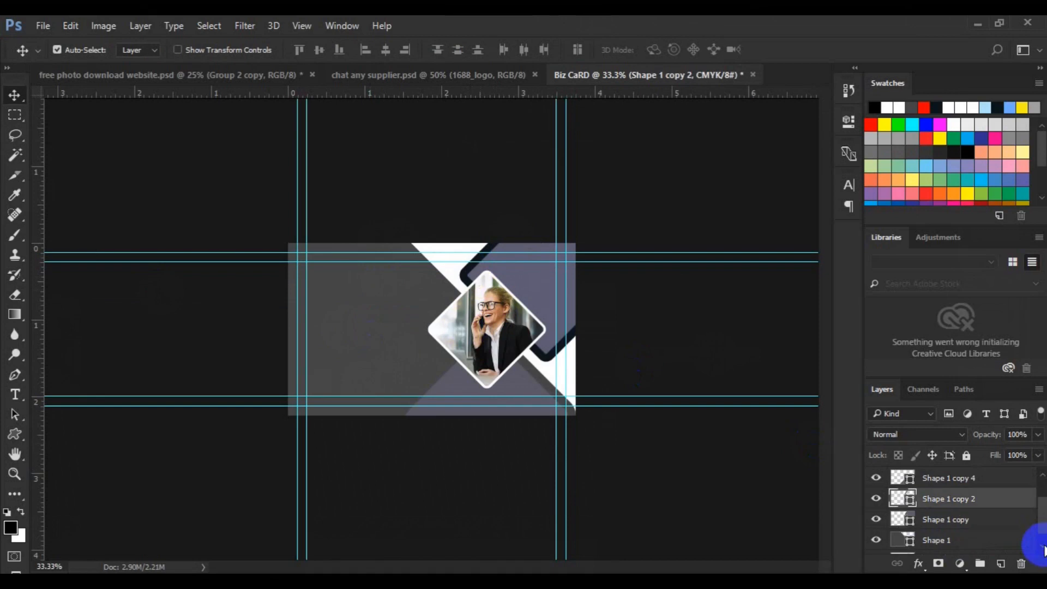
With Shape 1 copy selected, embed city-wallpaper-7 from the freepik stockpoto folder.
left_click(979, 523)
left_click(46, 27)
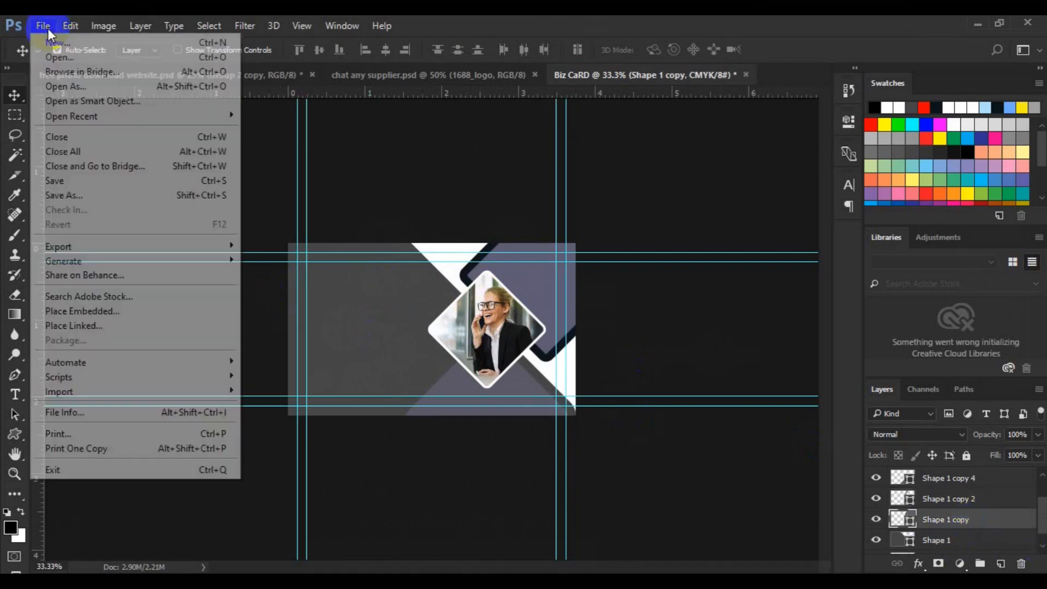
left_click(112, 313)
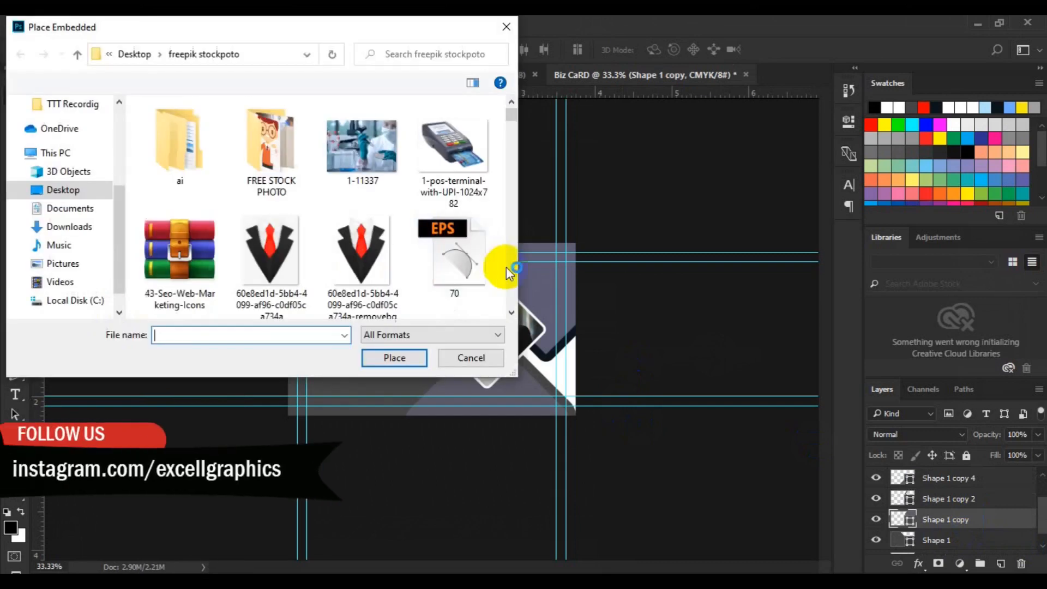
scroll(505, 275, "down", 6)
scroll(508, 286, "down", 10)
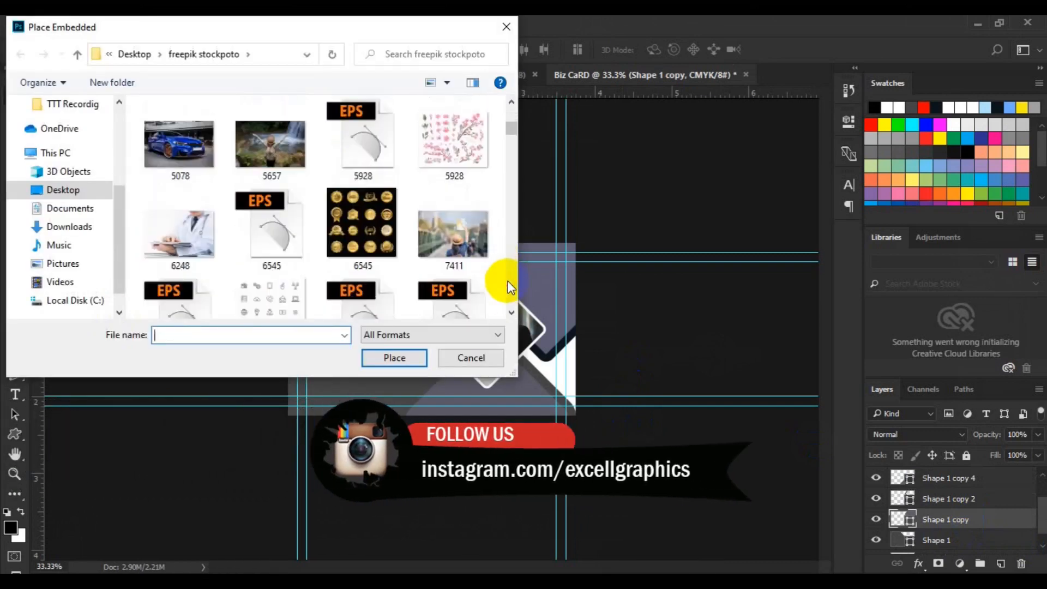
scroll(507, 287, "down", 15)
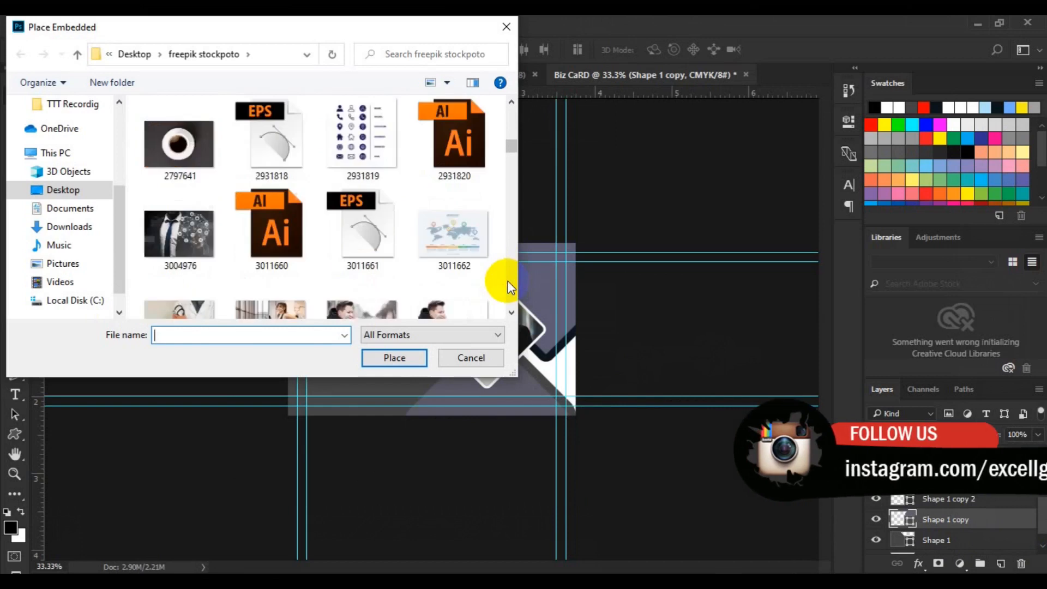
scroll(508, 286, "down", 15)
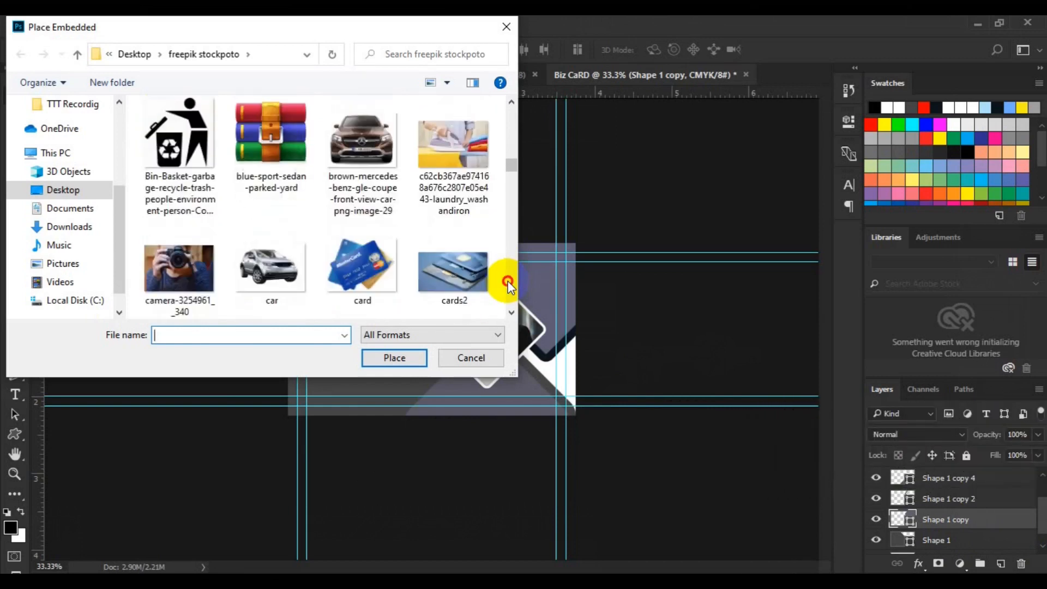
scroll(507, 287, "down", 3)
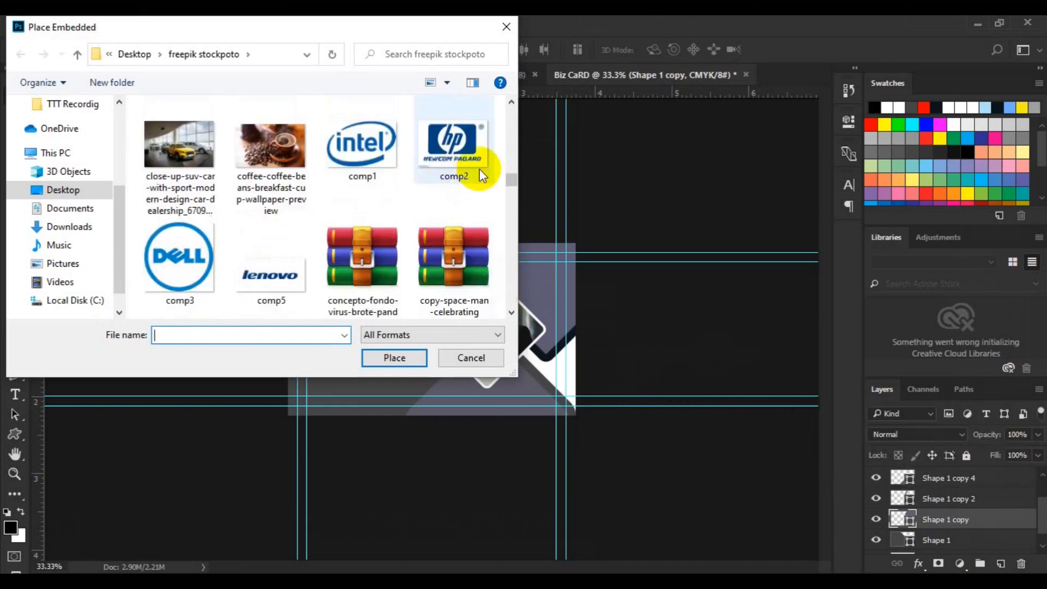
scroll(508, 155, "up", 2)
left_click(392, 202)
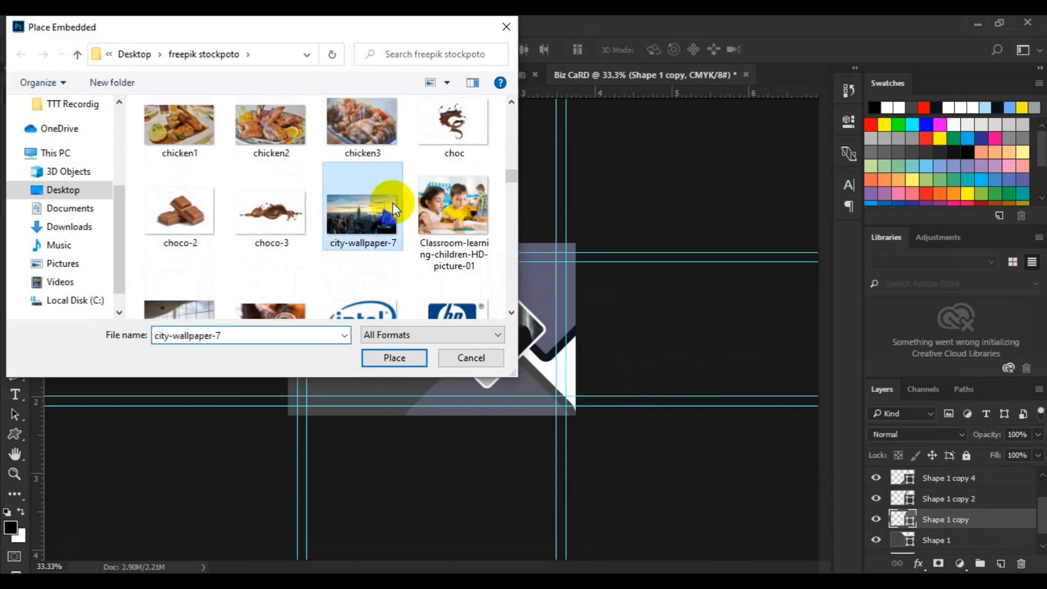
left_click(399, 361)
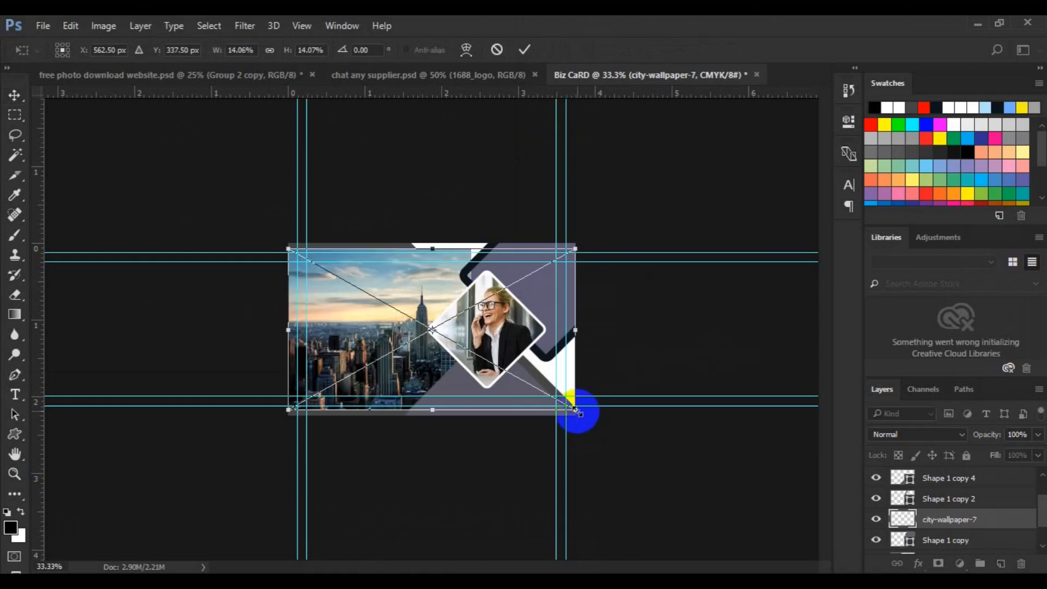
Scale the city photo to 12.50% and fit it into the card's top-right area.
left_click_drag(577, 409, 529, 388)
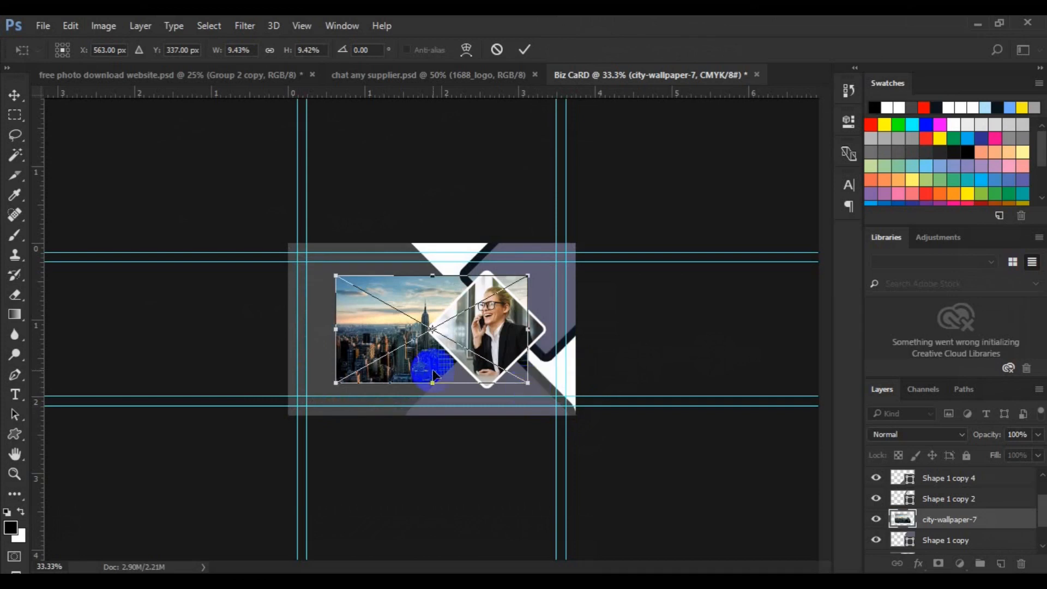
mouse_move(550, 307)
left_mouse_down()
mouse_move(559, 306)
mouse_move(532, 322)
mouse_move(535, 338)
left_mouse_up()
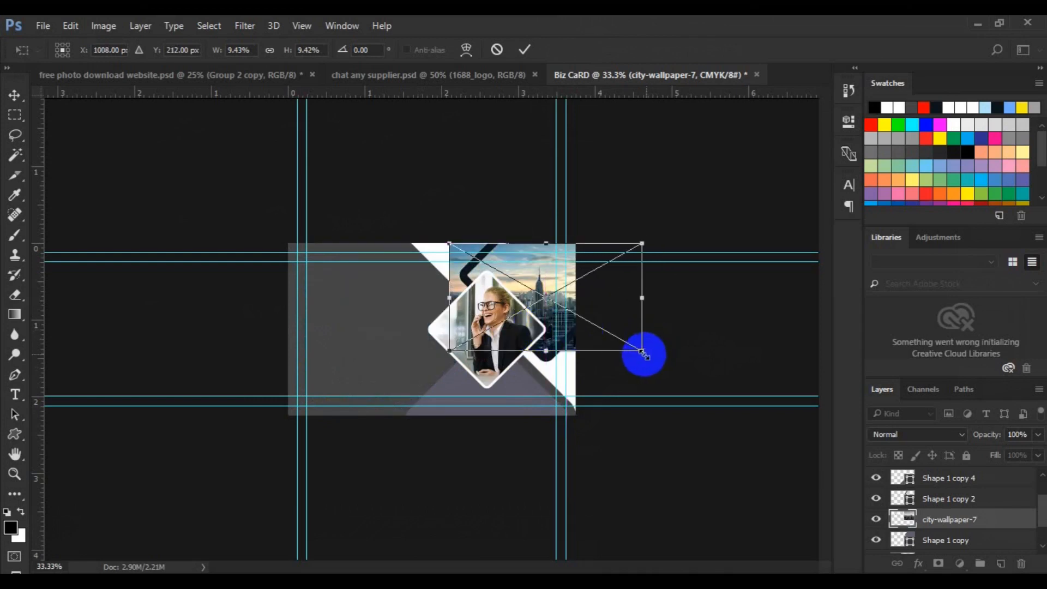
left_click_drag(644, 355, 676, 376)
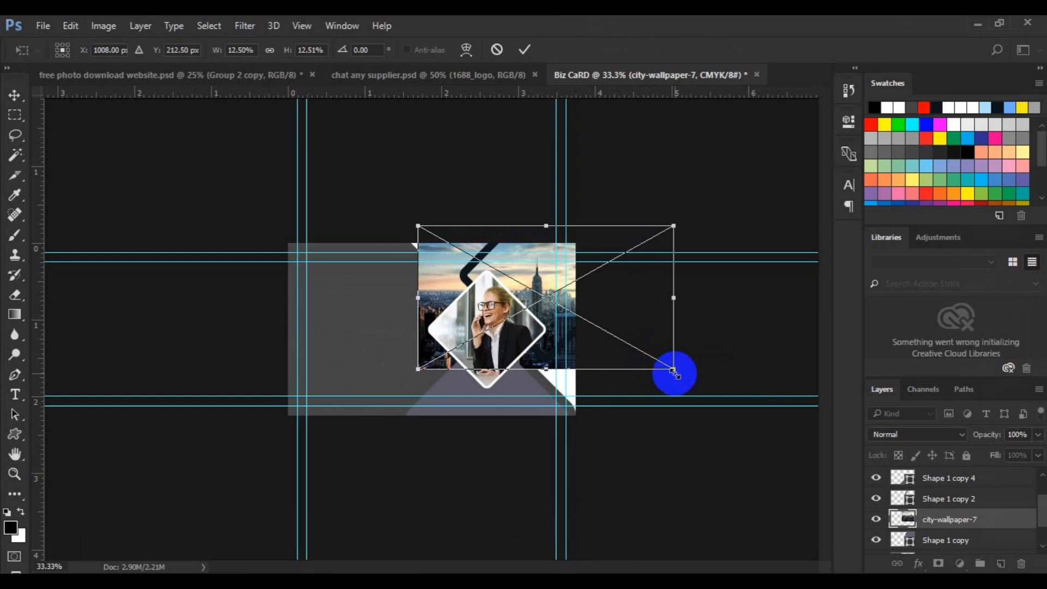
left_click_drag(554, 339, 553, 330)
key("Return")
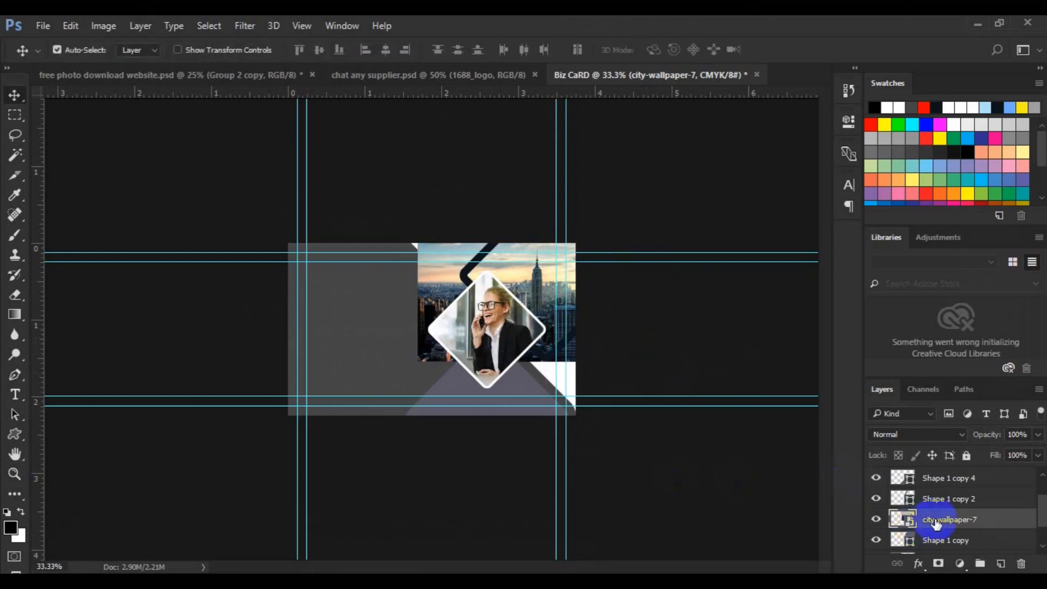
Rasterize the city-wallpaper-7 layer.
right_click(936, 523)
left_click(767, 300)
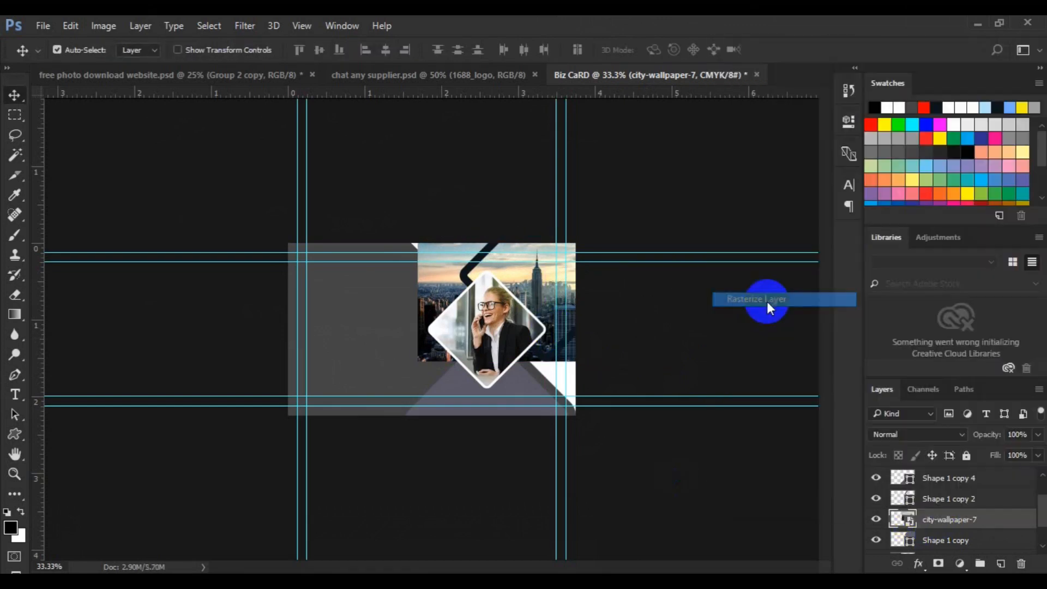
left_click(104, 27)
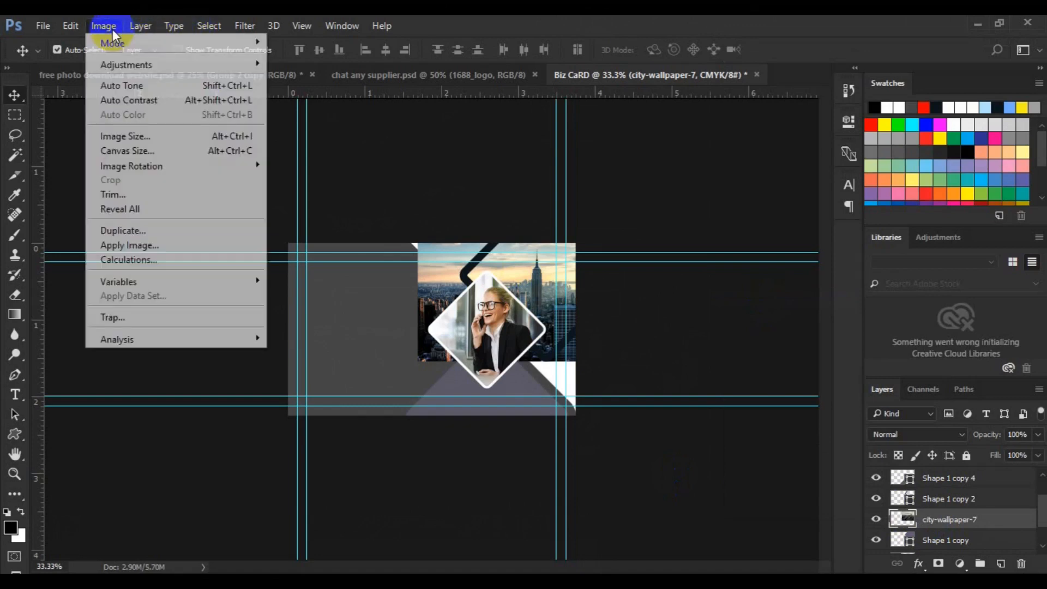
mouse_move(127, 61)
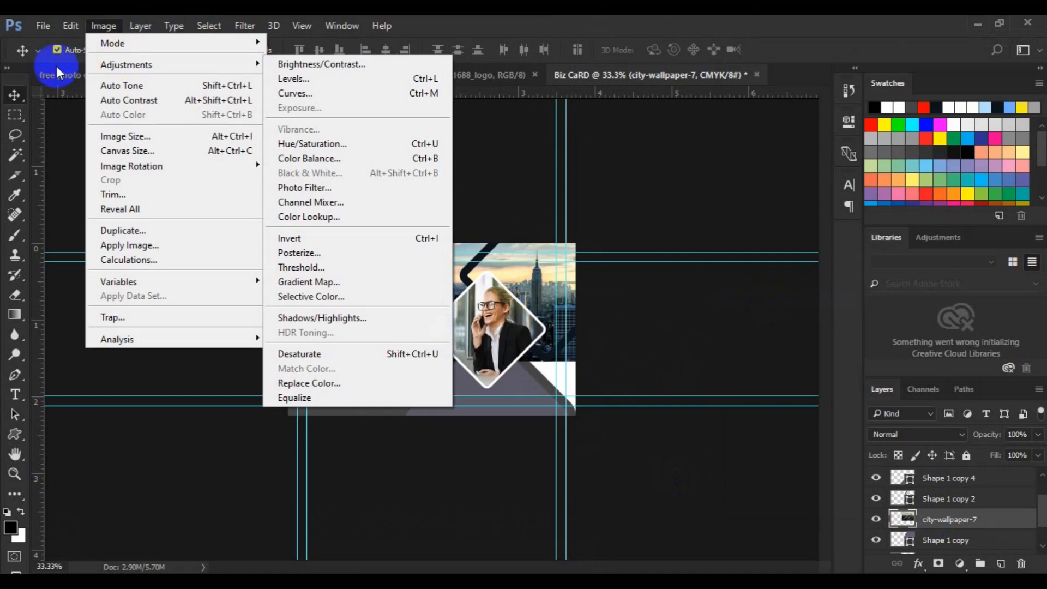
left_click(21, 94)
Colorize the city photo with Hue/Saturation: Hue 35, Saturation 8, Lightness -7.
key("ctrl+u")
left_click_drag(657, 154, 832, 172)
left_click(947, 346)
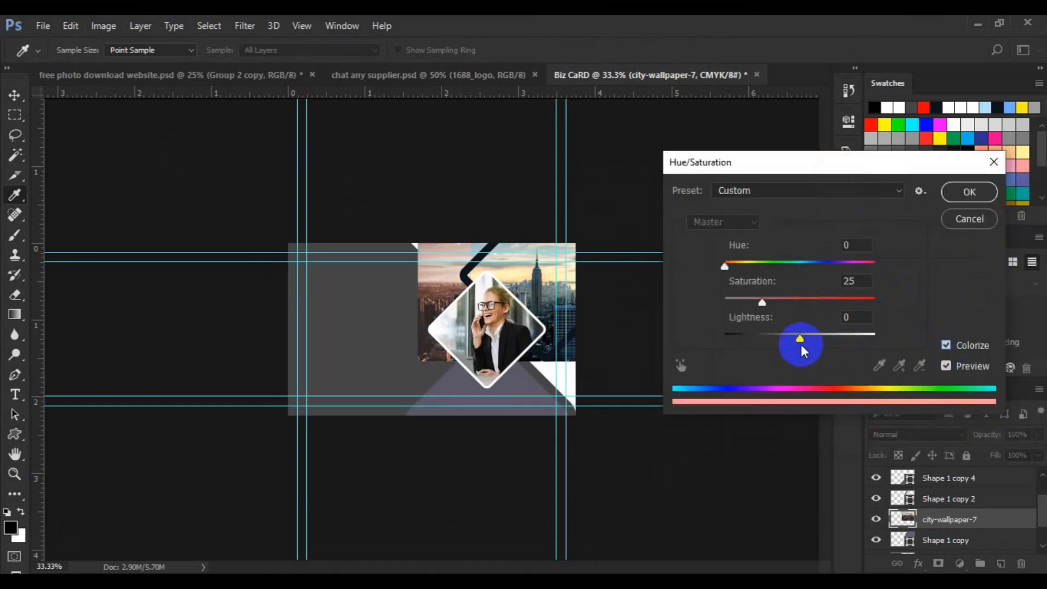
mouse_move(800, 340)
left_mouse_down()
mouse_move(790, 341)
mouse_move(829, 342)
mouse_move(802, 338)
left_mouse_up()
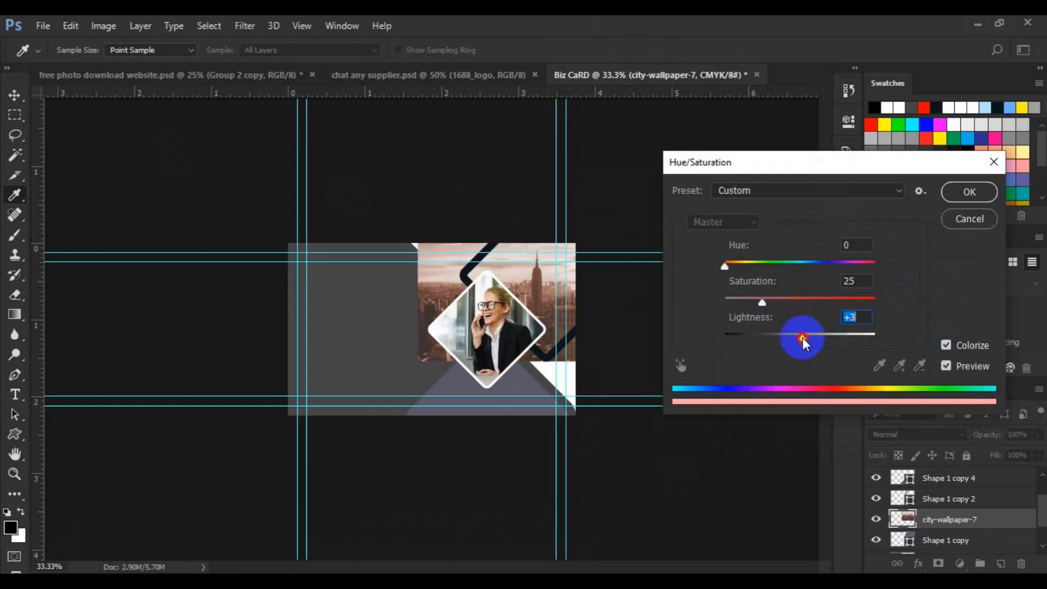
left_click_drag(761, 302, 741, 302)
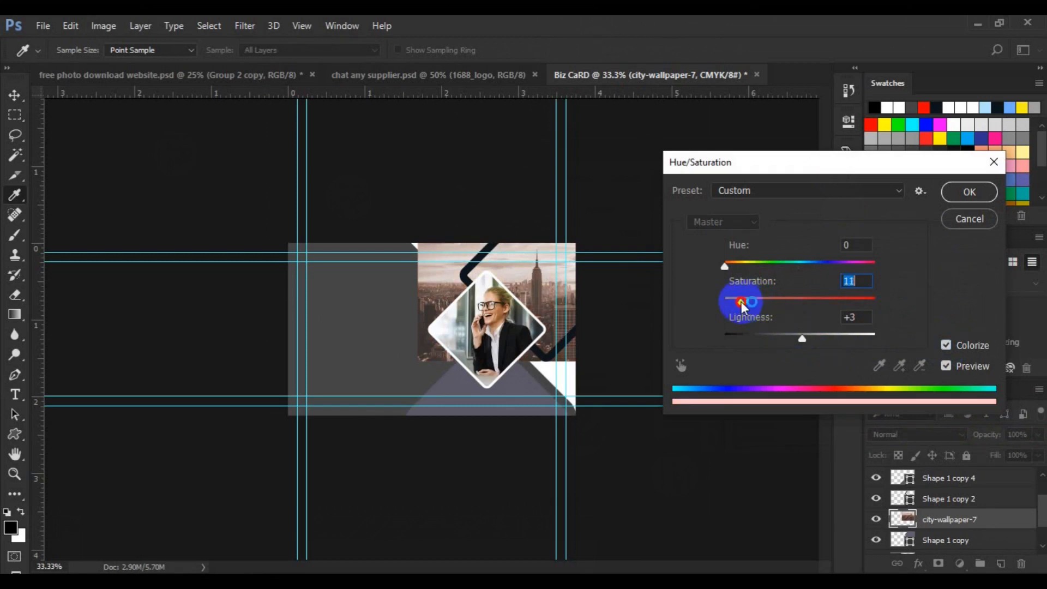
left_click_drag(725, 267, 737, 271)
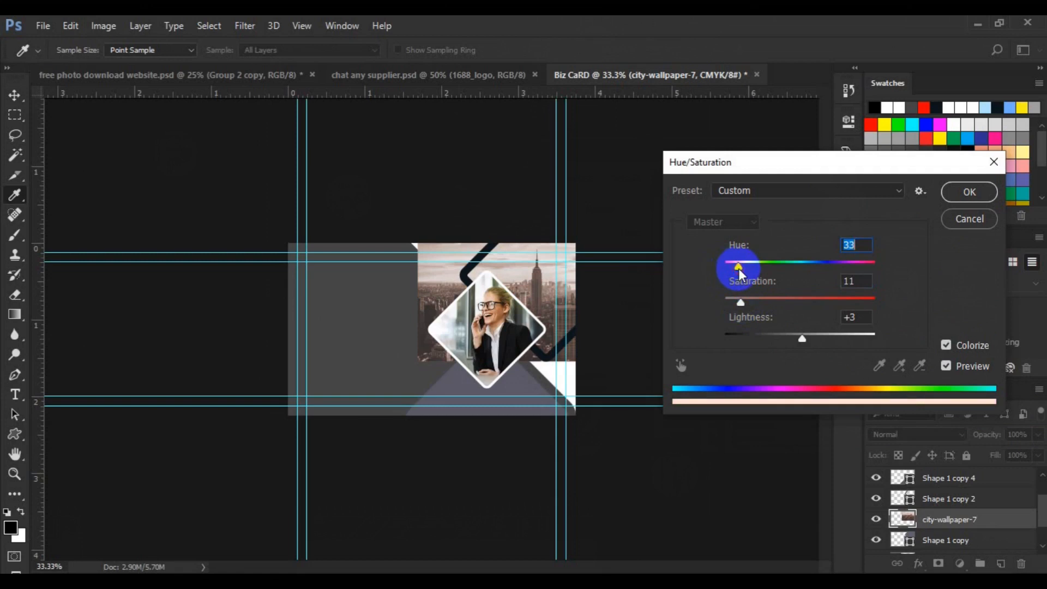
left_click_drag(800, 339, 797, 344)
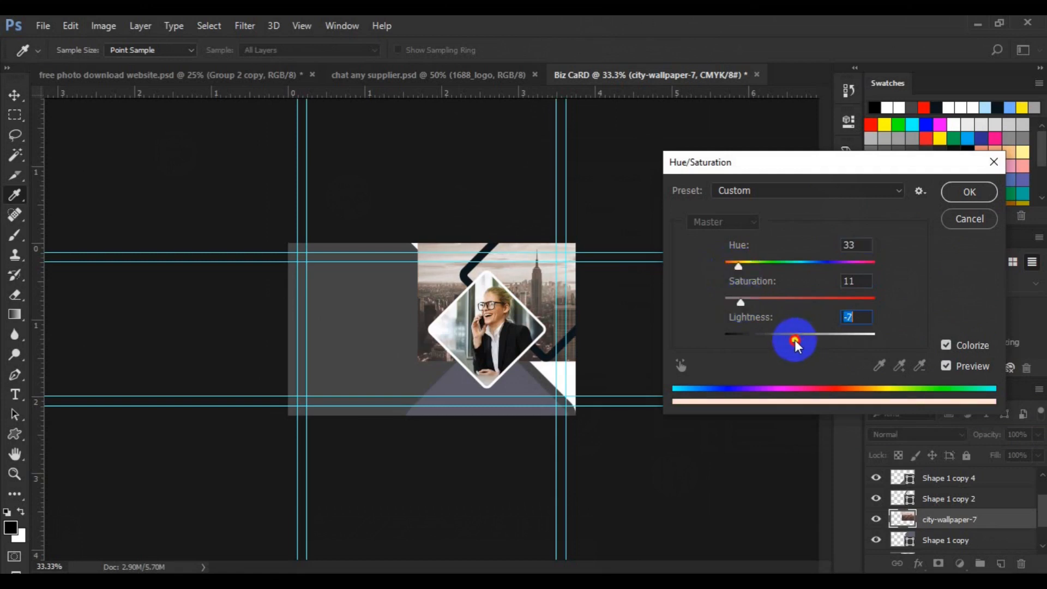
left_click_drag(744, 300, 743, 273)
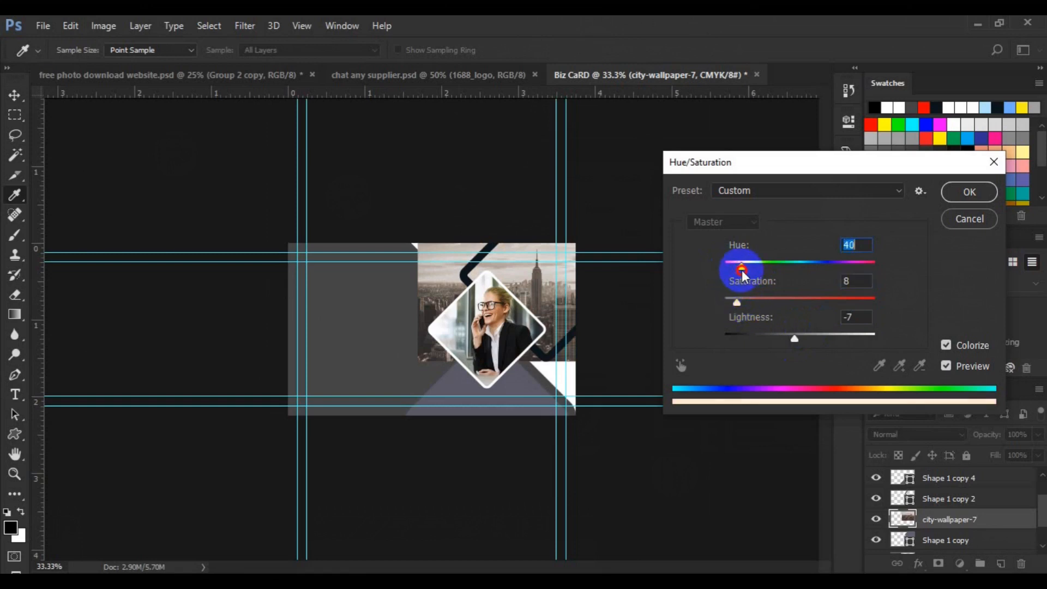
left_click(968, 193)
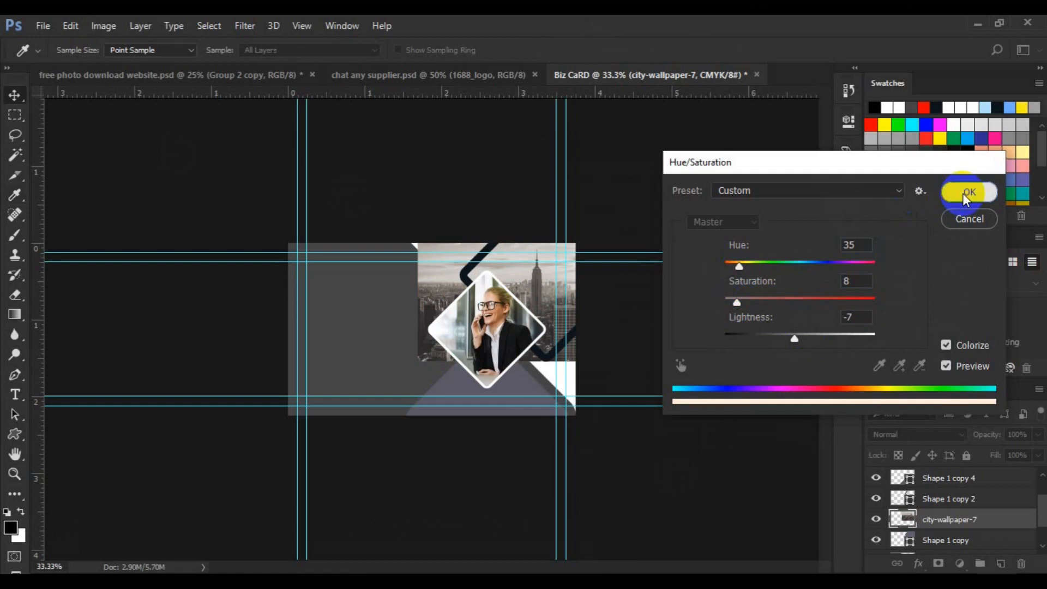
Clip the city photo into the top-right Shape 1 copy diamond.
right_click(938, 523)
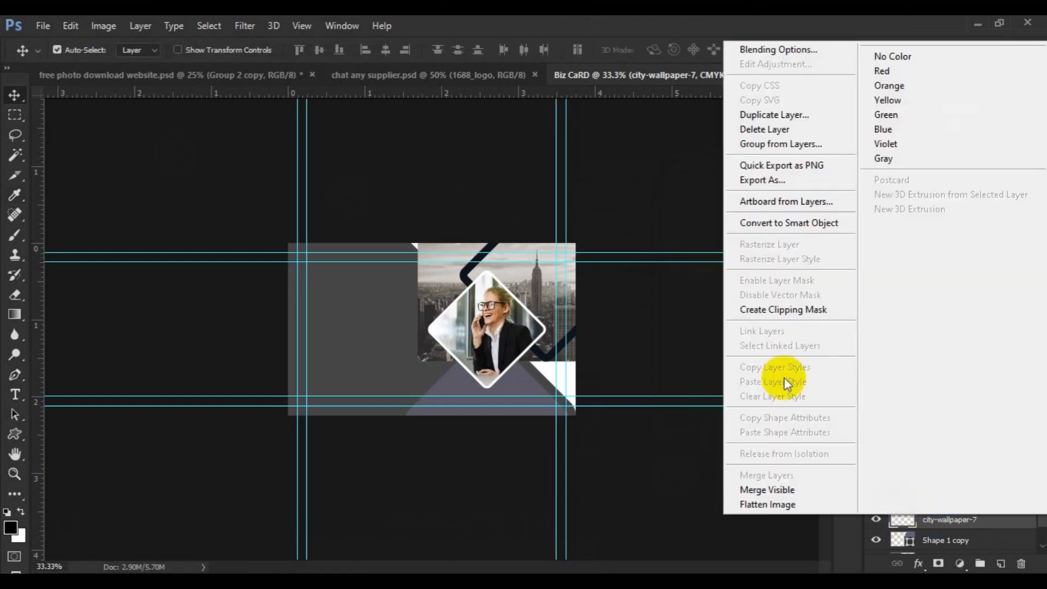
left_click(780, 309)
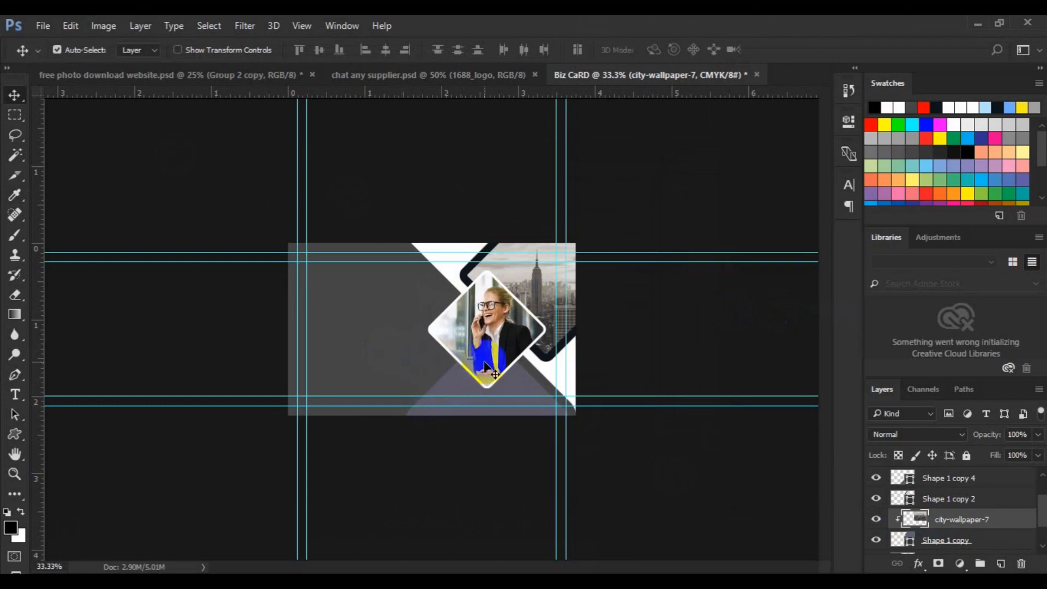
left_click(458, 384)
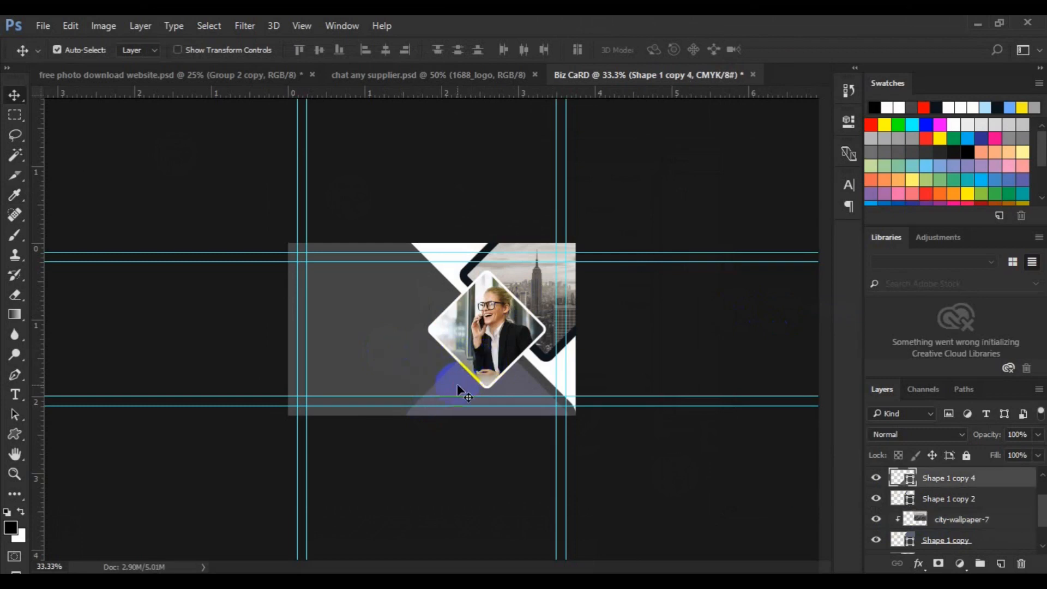
Save the card and fill the Shape 1 copy 4 triangle with yellow #fdd704.
key("ctrl+s")
left_click(908, 481)
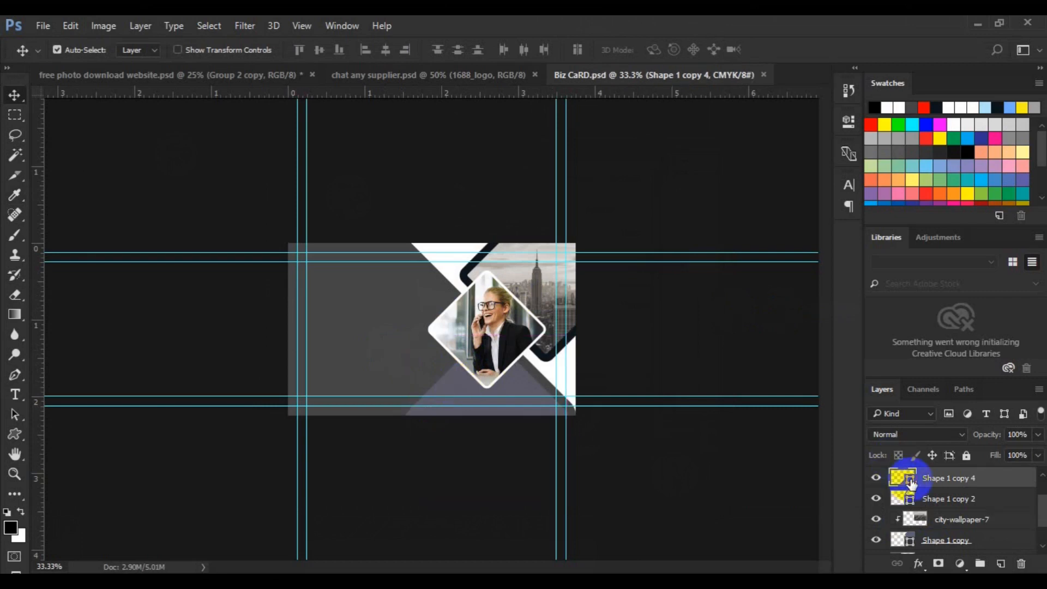
double_click(911, 480)
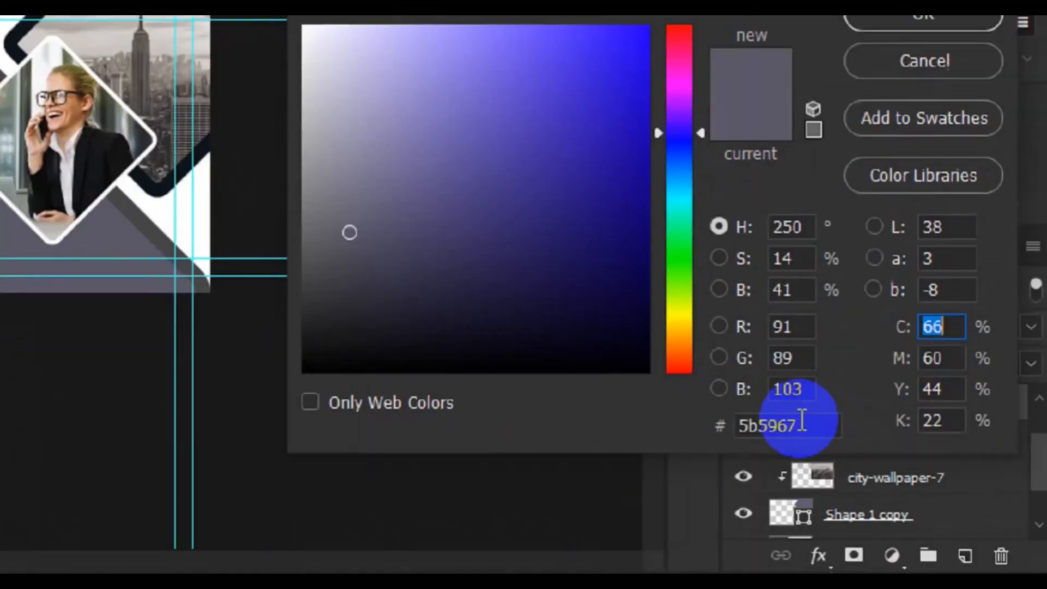
left_click(908, 490)
double_click(769, 406)
type("fdd704")
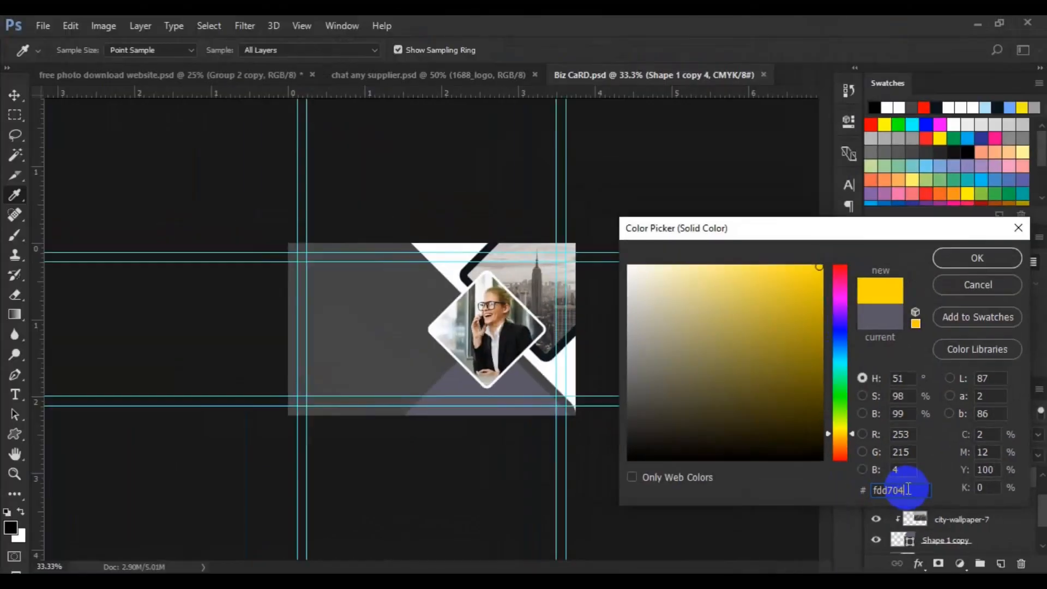
left_click(967, 260)
left_click_drag(482, 282, 466, 274)
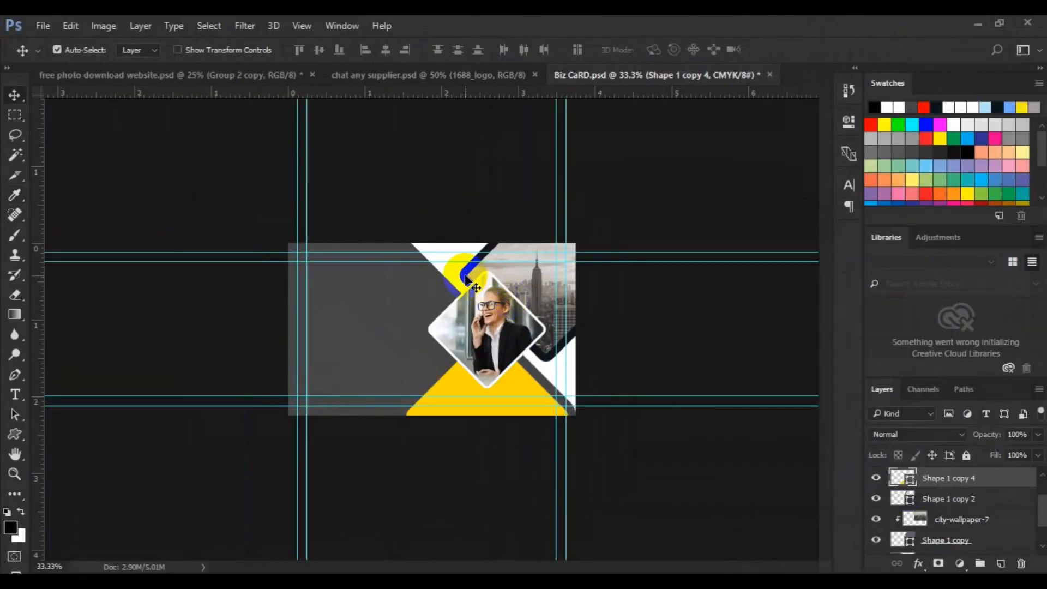
Give the Shape 1 copy 2 diamond outline a yellow #fdd704 stroke.
left_click(465, 276)
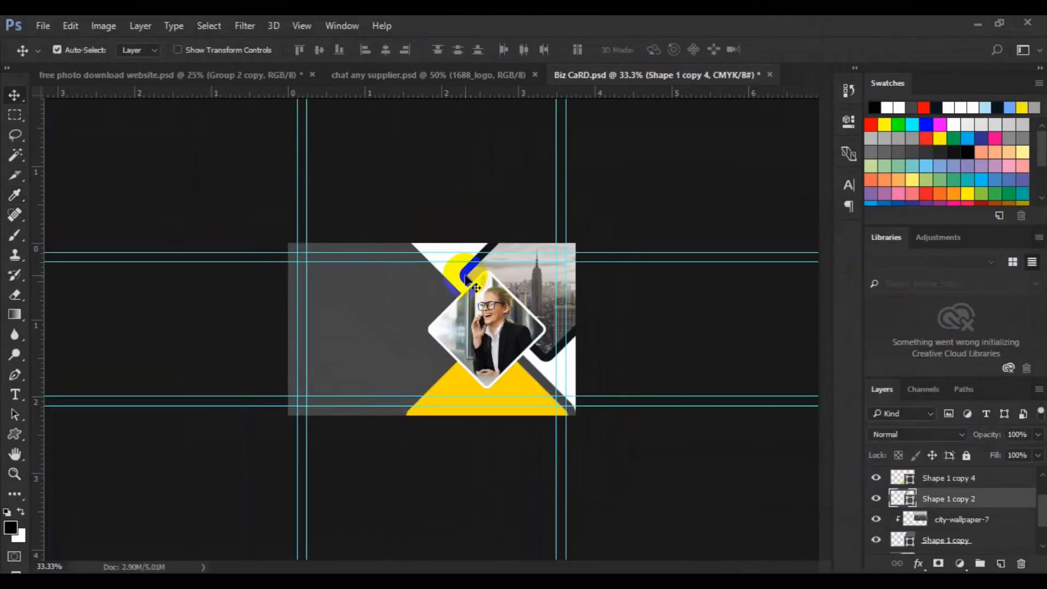
left_click(19, 430)
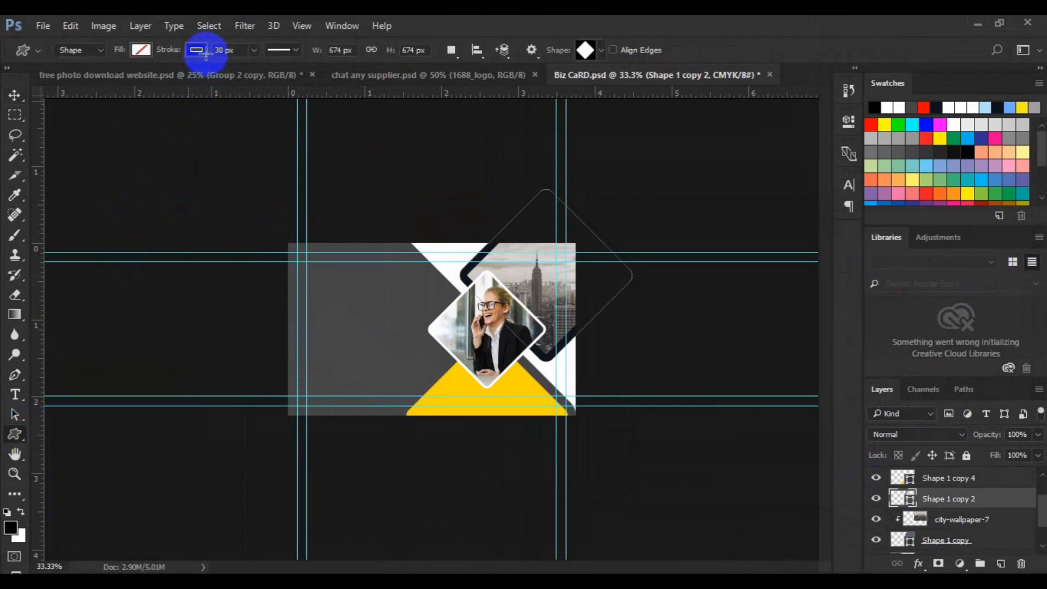
left_click(204, 51)
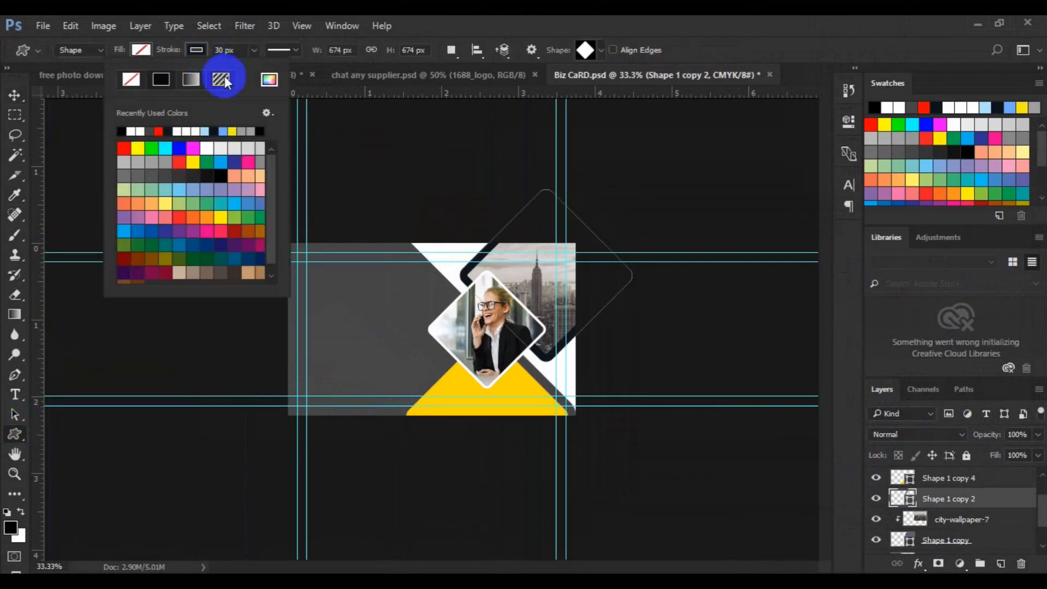
left_click(268, 80)
left_click(880, 489)
type("fdd704")
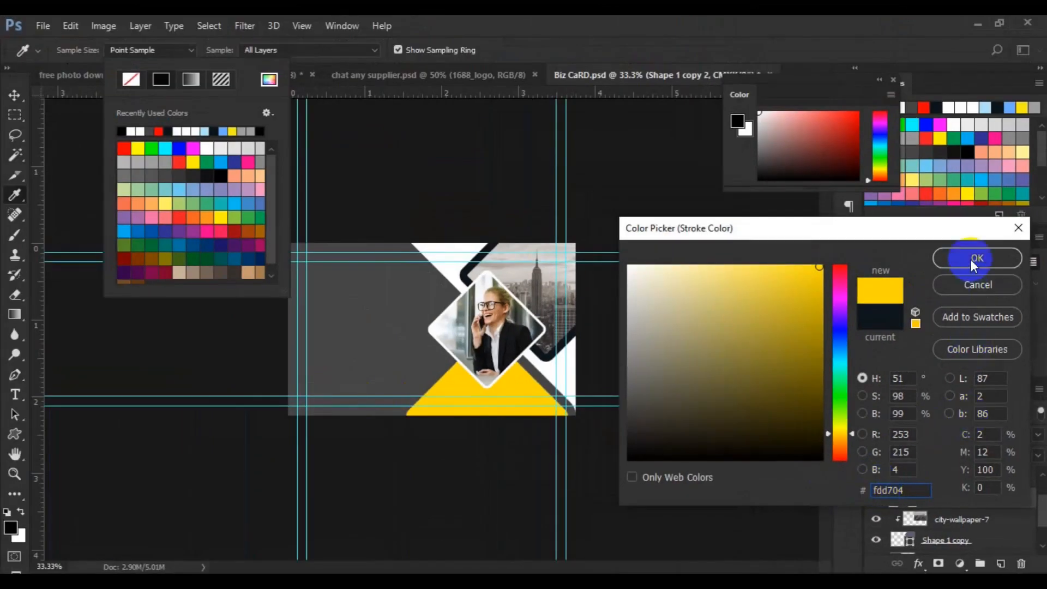
left_click(975, 259)
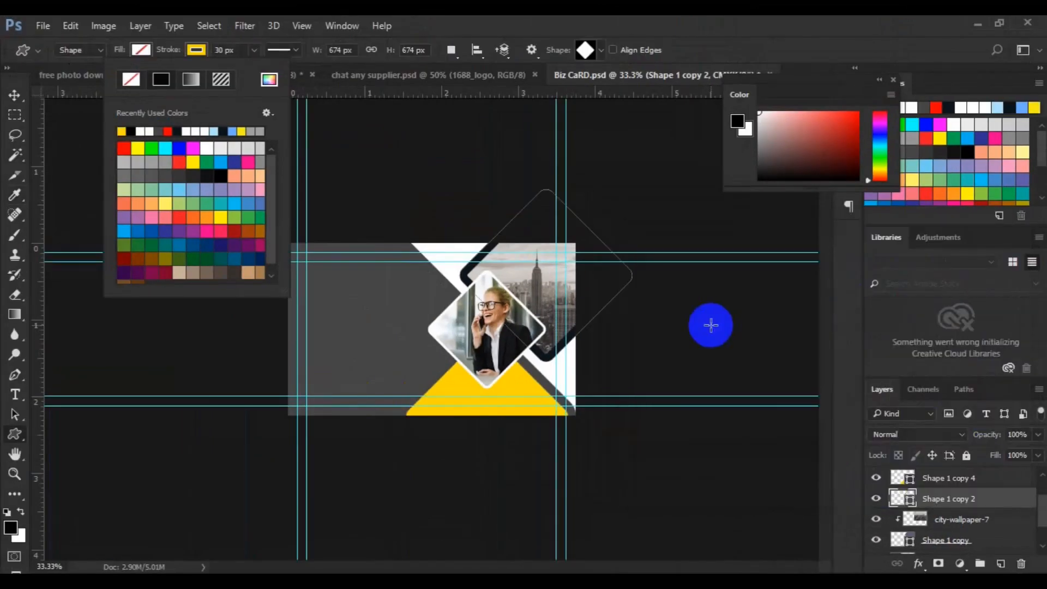
left_click(504, 316)
key("v")
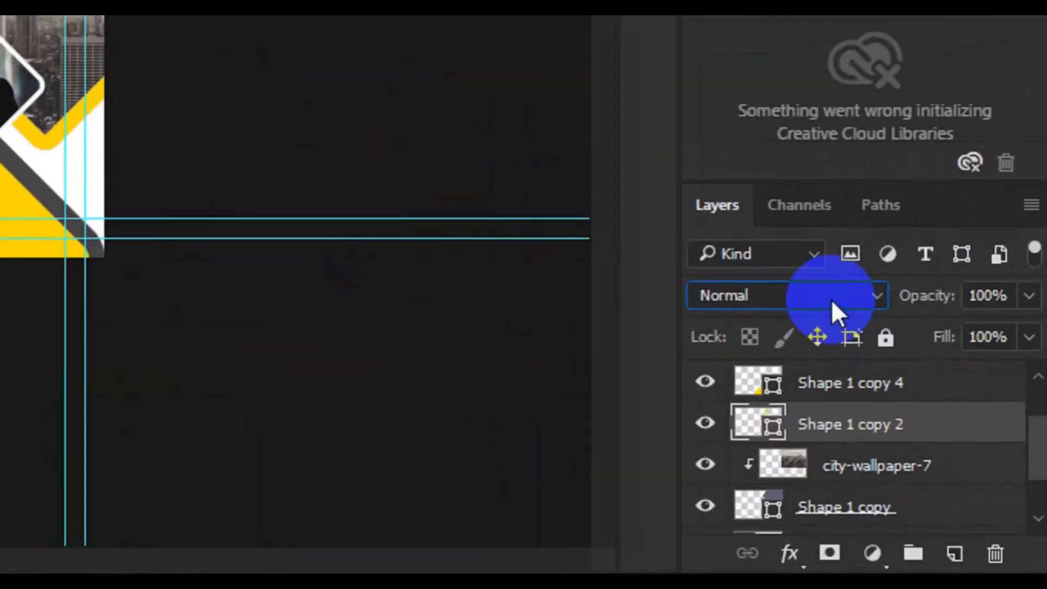
Set the yellow diamond outline to Linear Burn blending and change its stroke width.
left_click(939, 437)
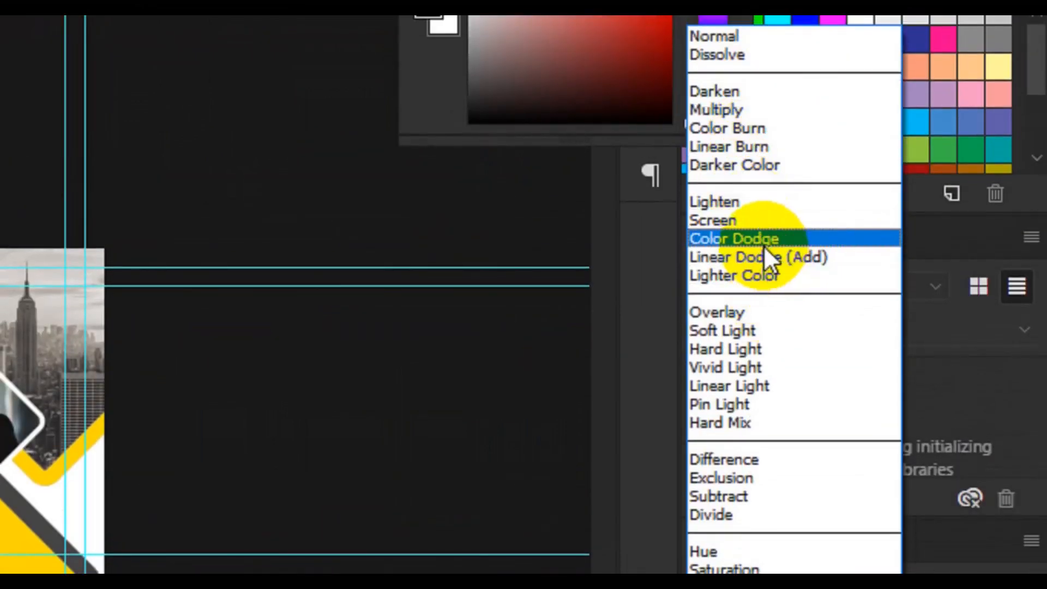
left_click(738, 151)
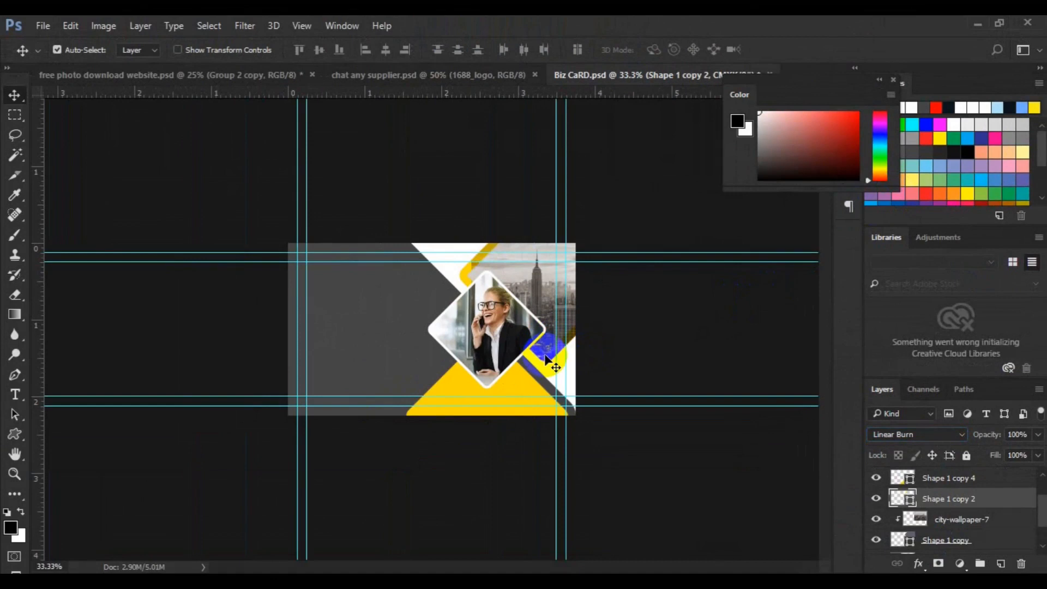
left_click(14, 434)
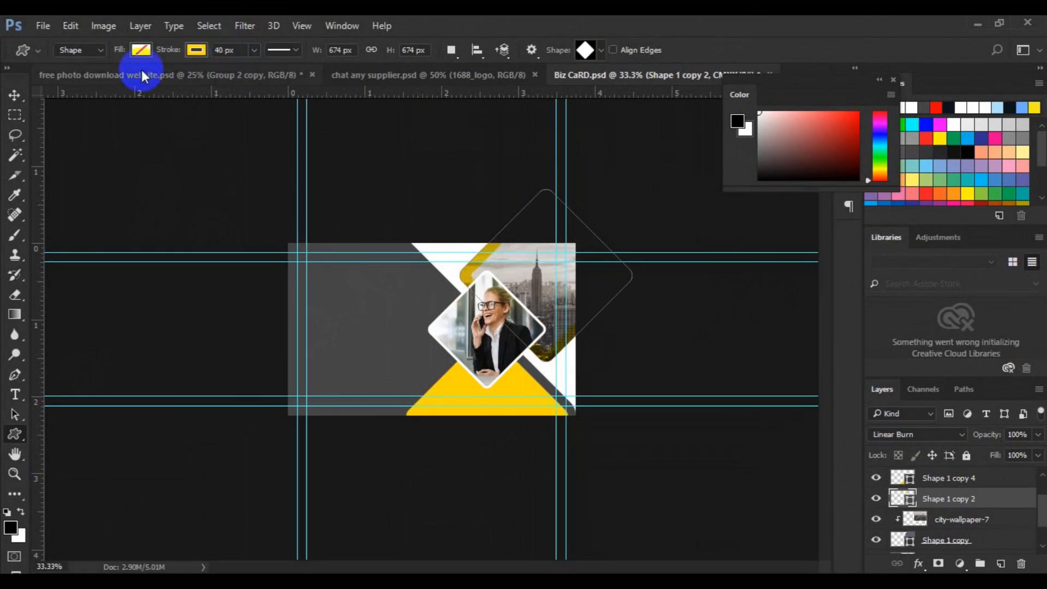
left_click(223, 50)
type("3")
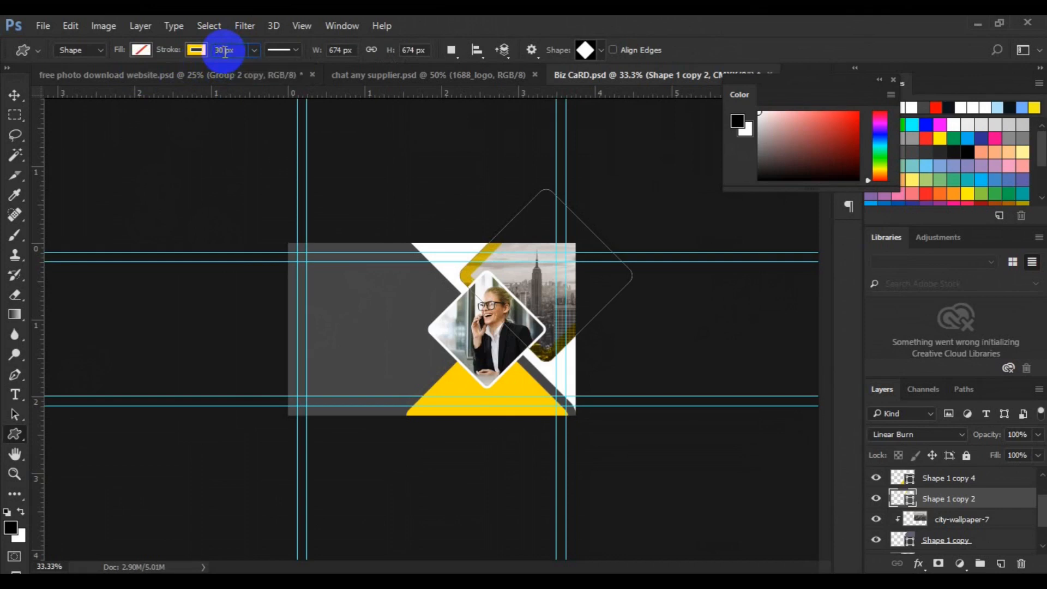
left_click(13, 100)
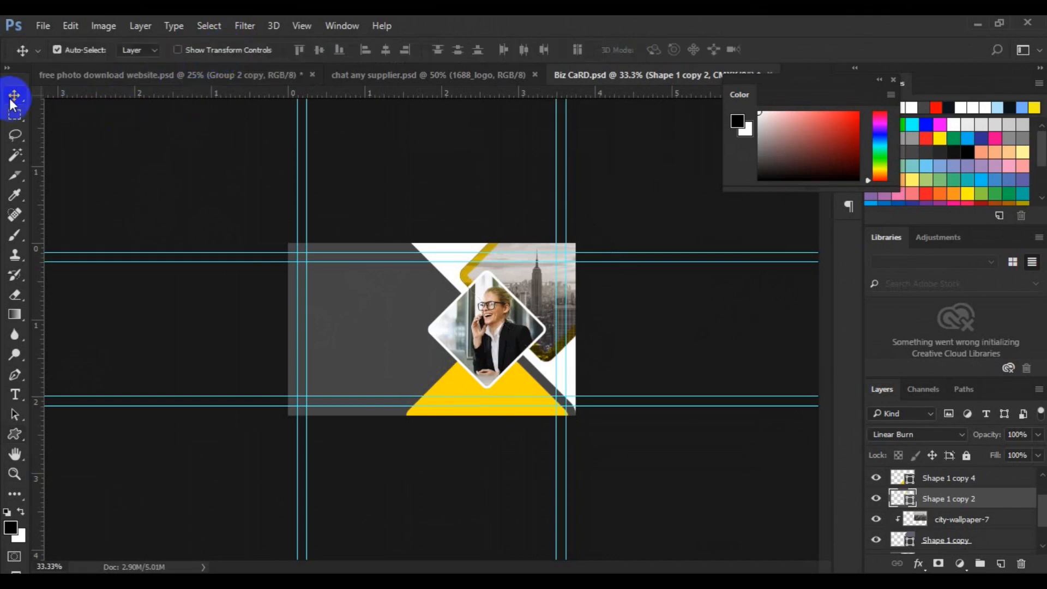
Step through the portrait, Shape 1 copy 3 and yellow triangle layers to select the grey background shape.
left_click(464, 323)
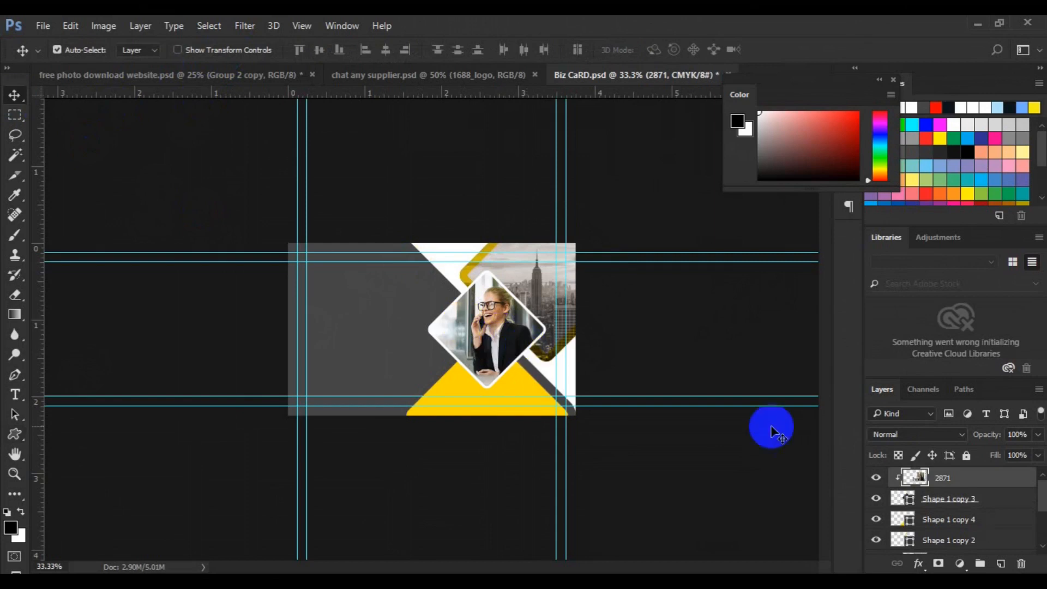
left_click(947, 498)
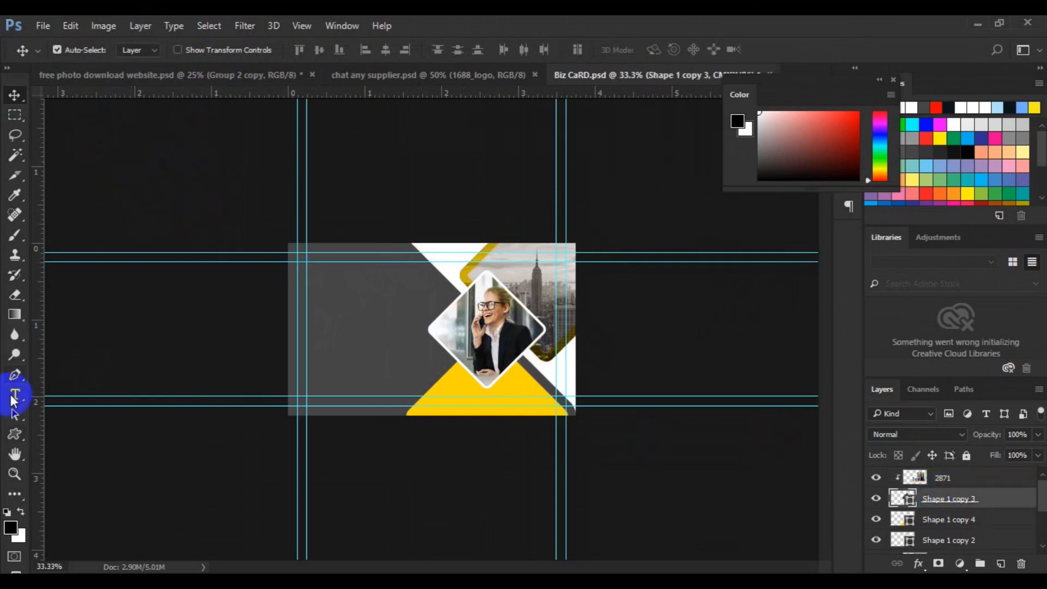
left_click(13, 434)
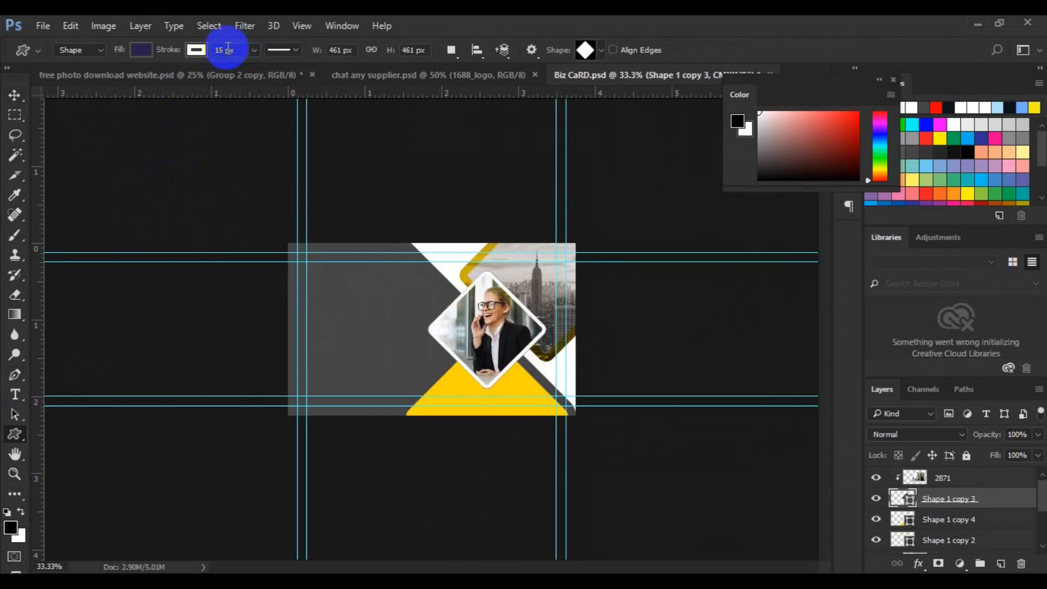
left_click(15, 95)
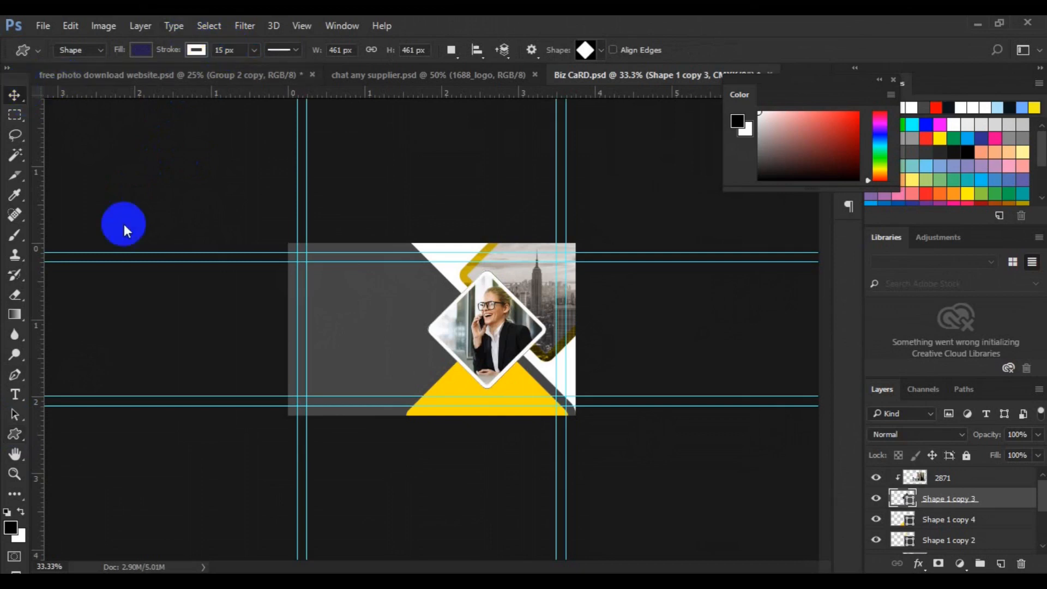
left_click(452, 377)
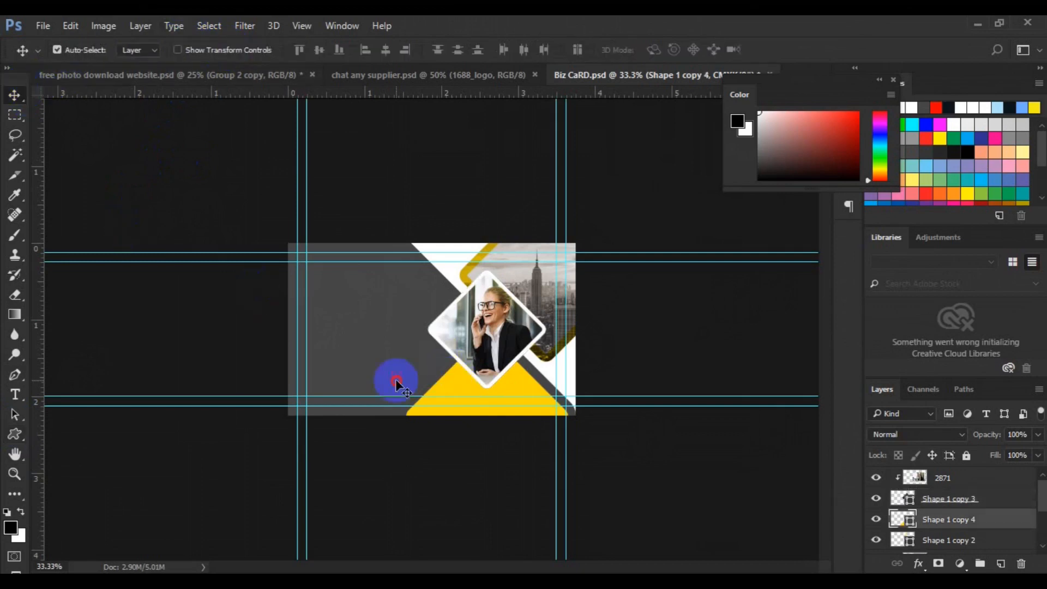
left_click(397, 381)
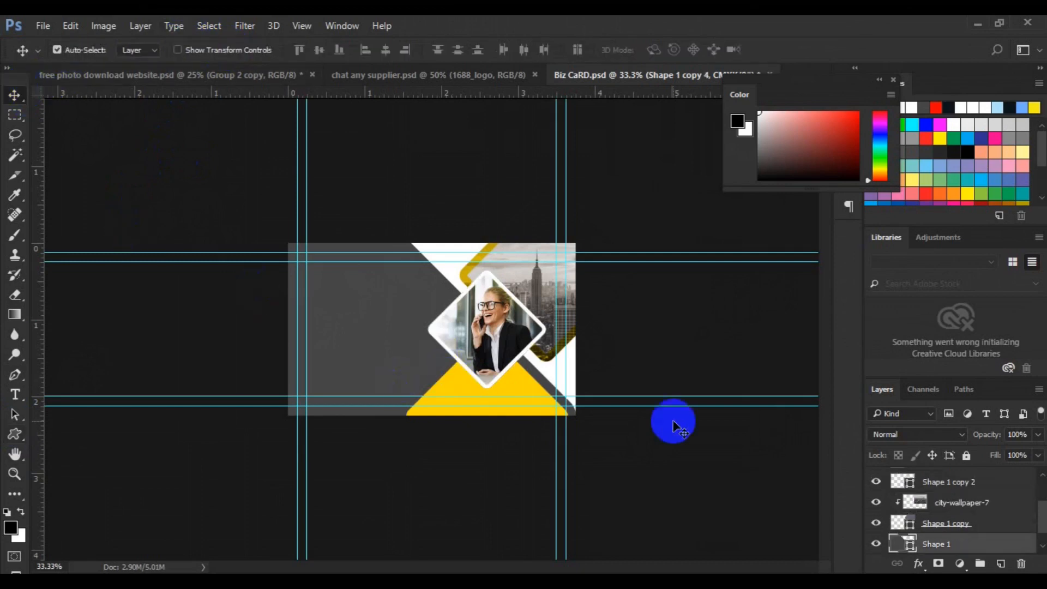
Fill the background shape with dark navy #021221.
double_click(909, 544)
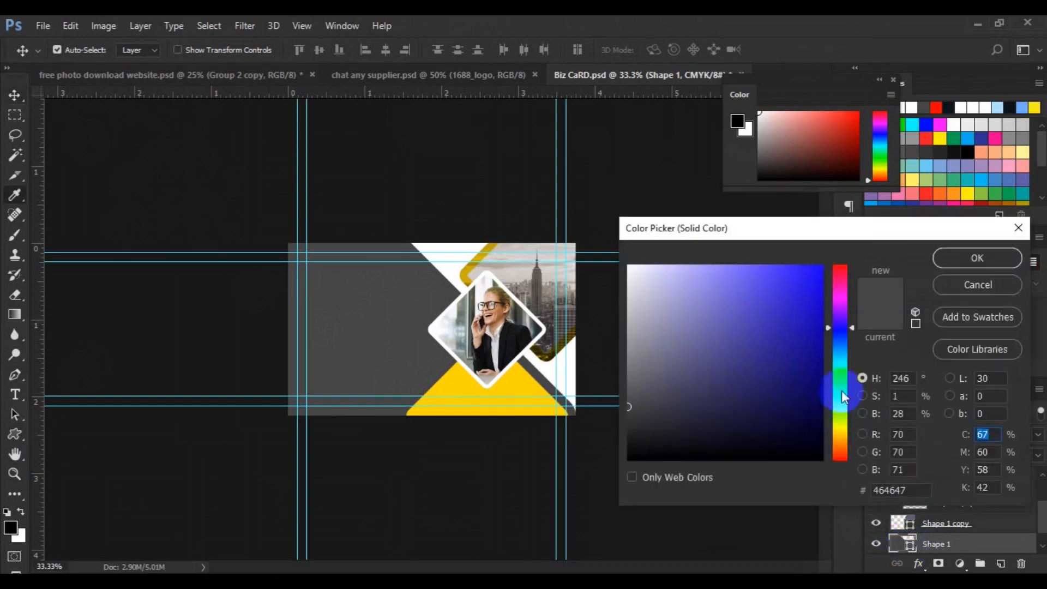
left_click(841, 352)
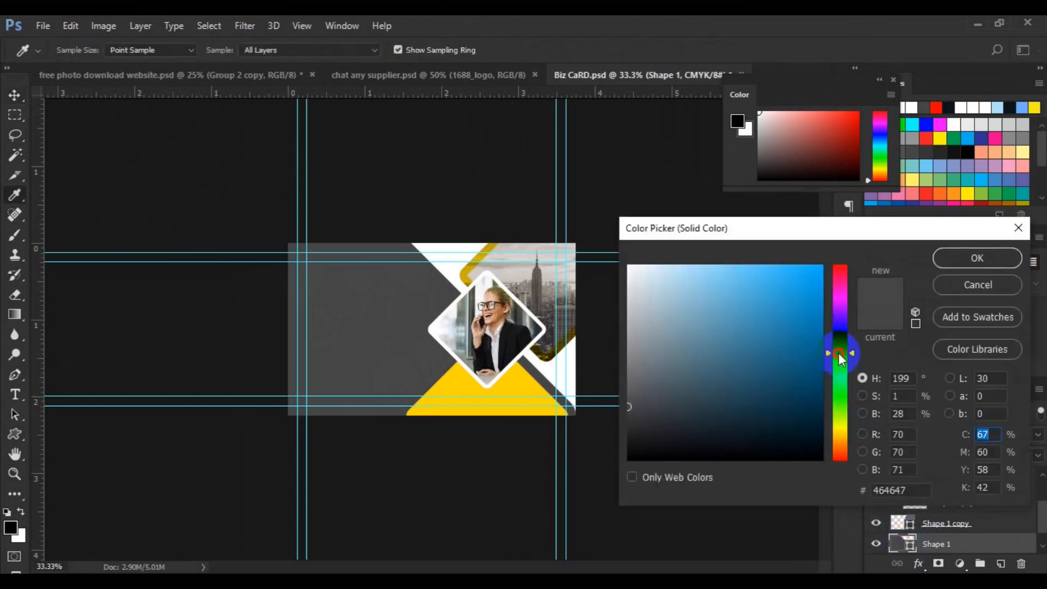
left_click_drag(840, 352, 846, 354)
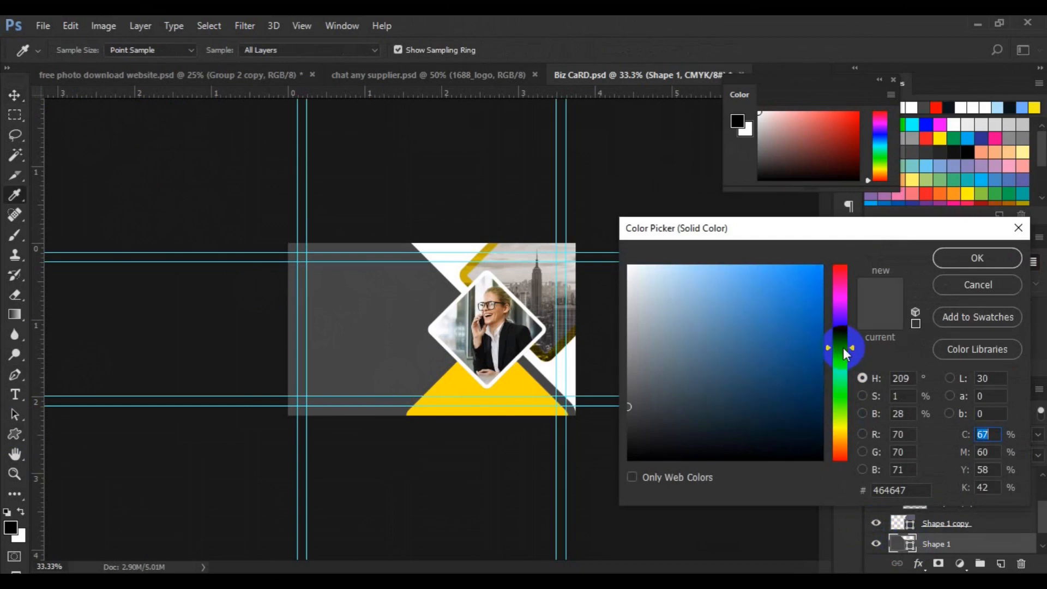
left_click(814, 438)
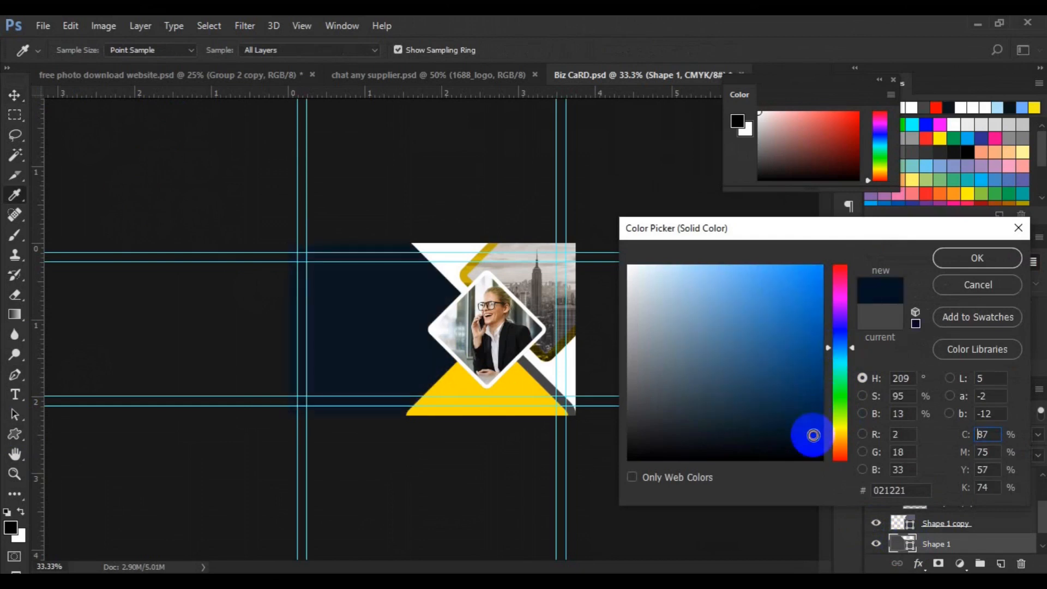
left_click(975, 259)
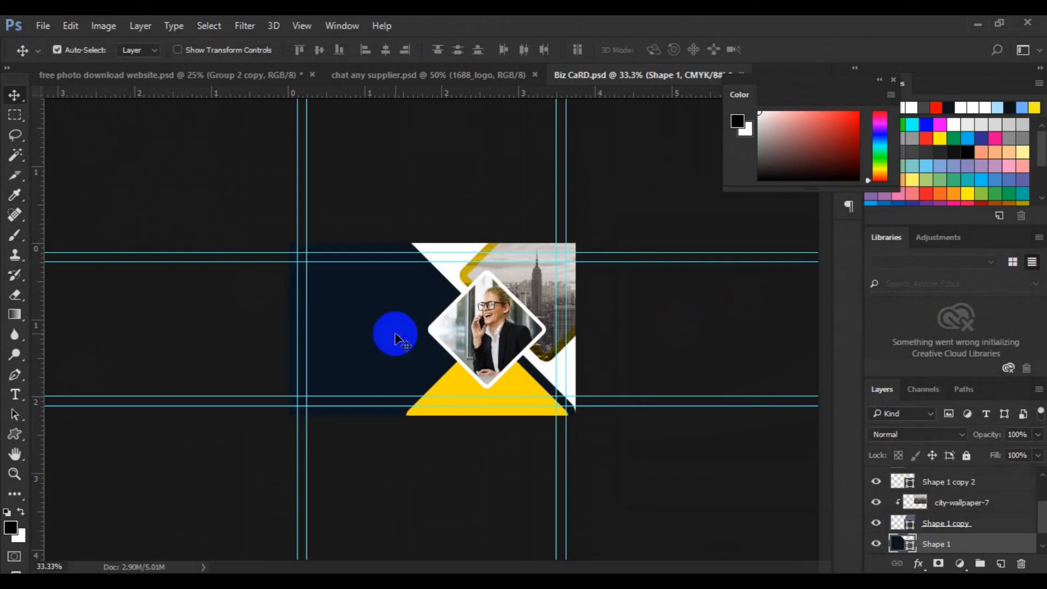
Zoom in, add an empty Layer 1 above it, and reselect the navy background.
key("ctrl+plus")
left_click(1000, 564)
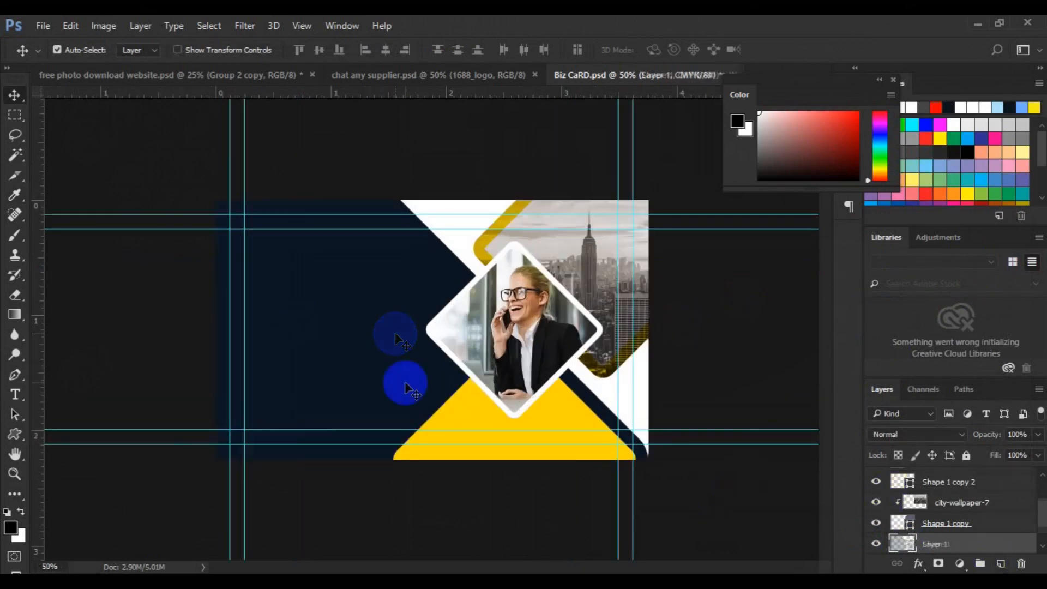
key("ctrl+plus")
left_click(374, 387)
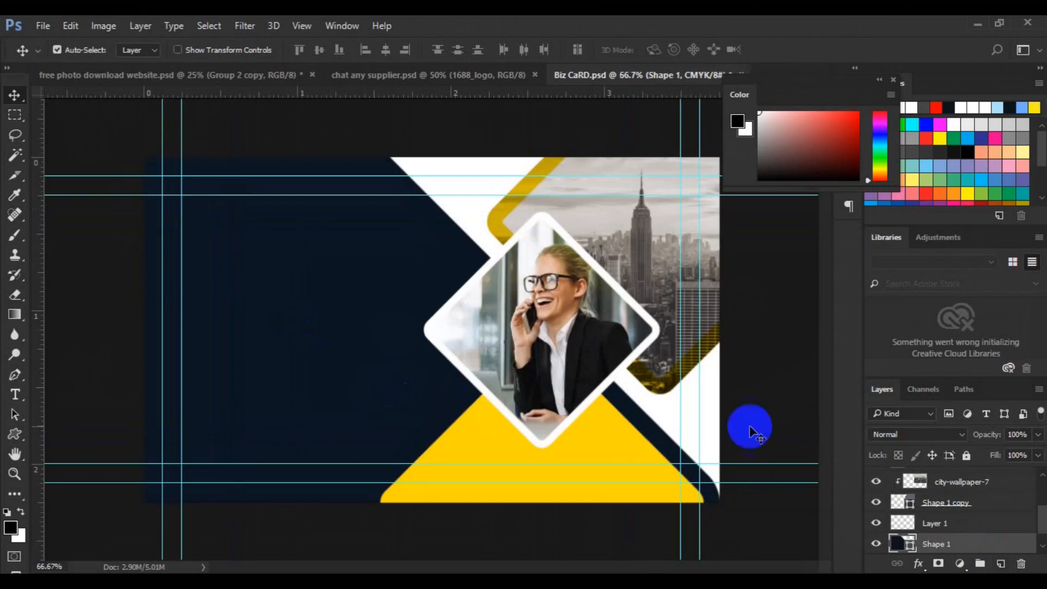
Paste the cardholder's name at the card's upper left as 12 pt white text.
left_click(922, 521)
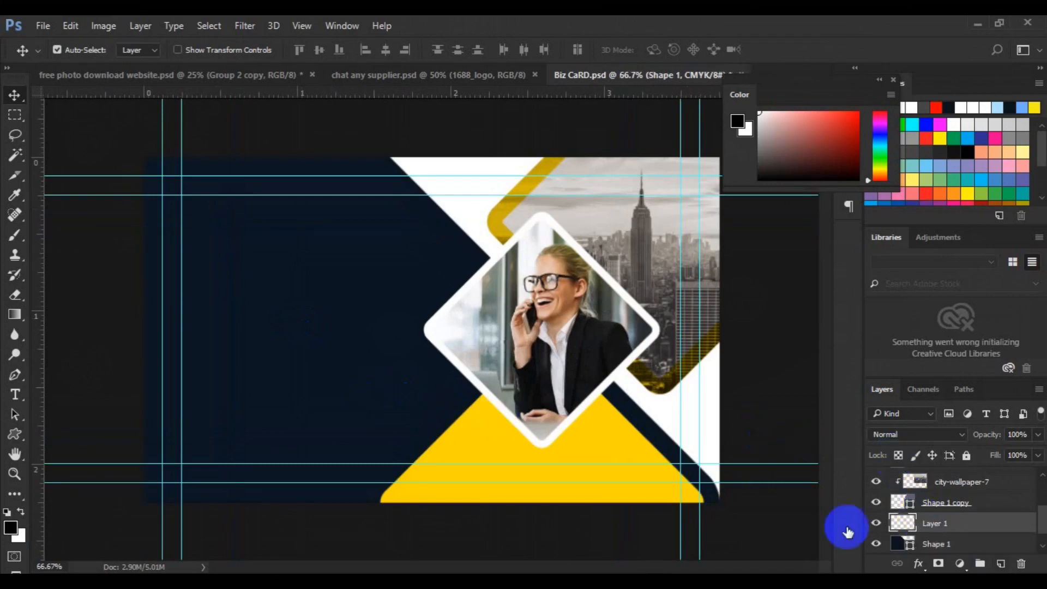
left_click(16, 396)
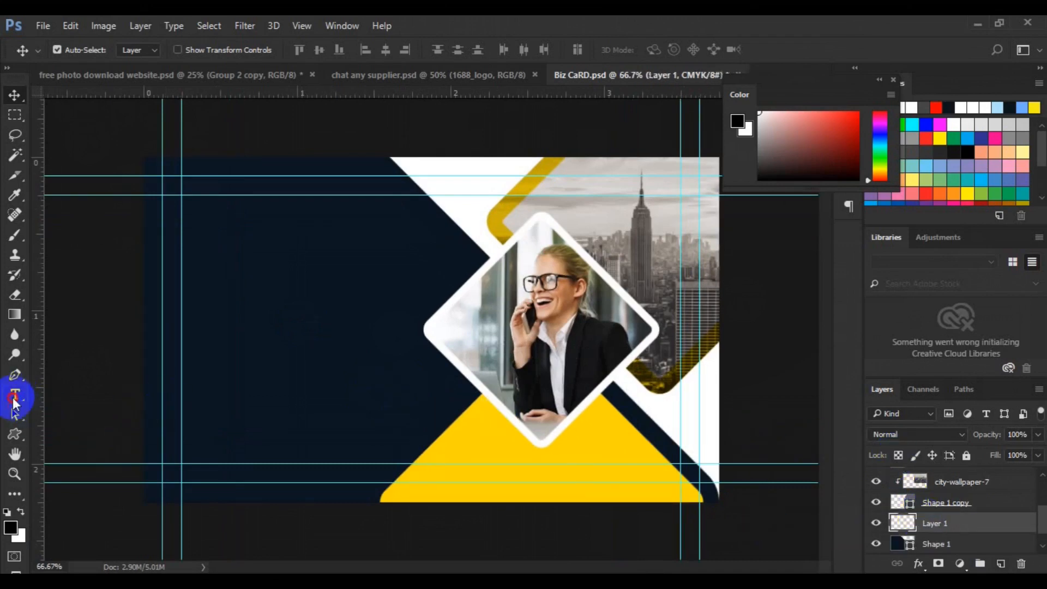
left_click(231, 274)
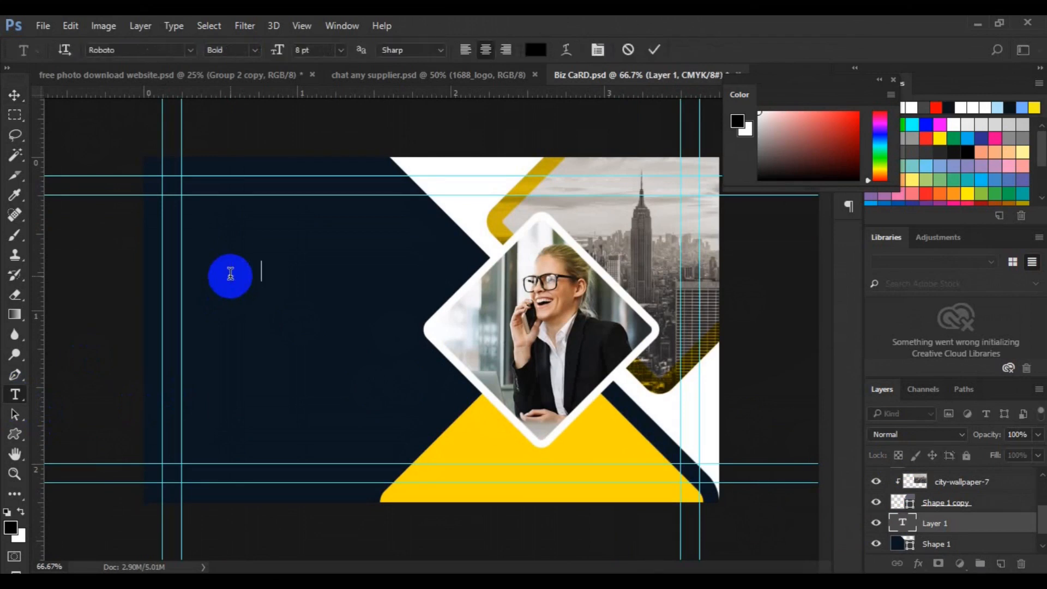
key("ctrl+a")
left_click(340, 50)
left_click(339, 171)
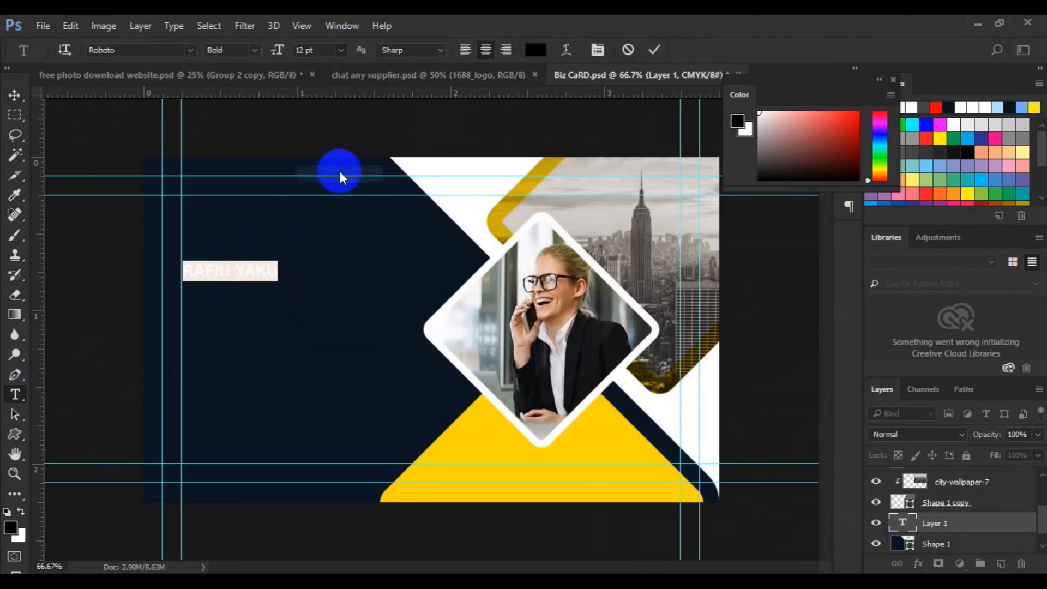
left_click(535, 50)
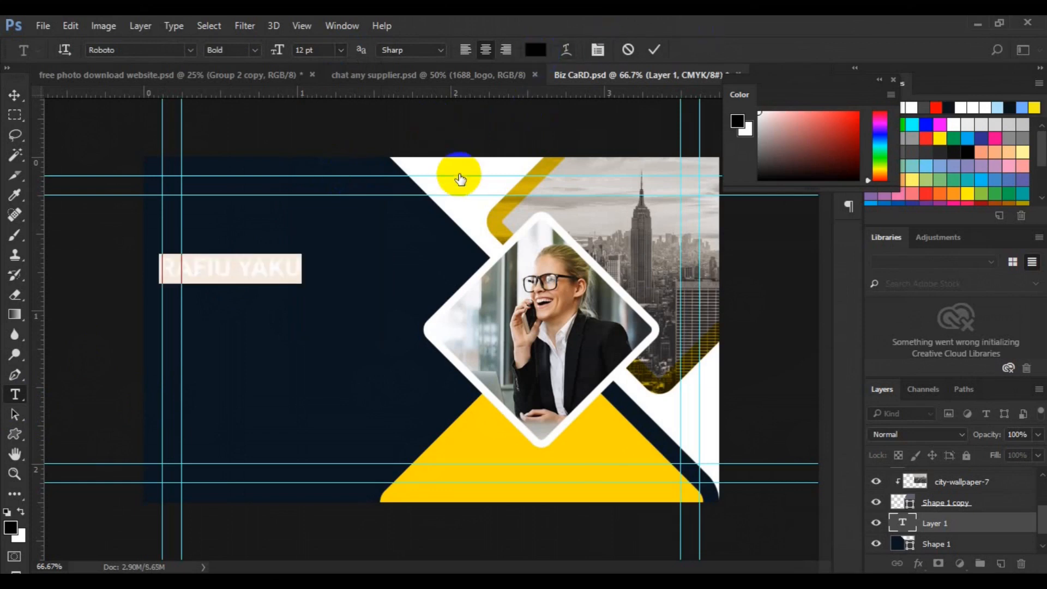
left_click(456, 172)
left_click(963, 269)
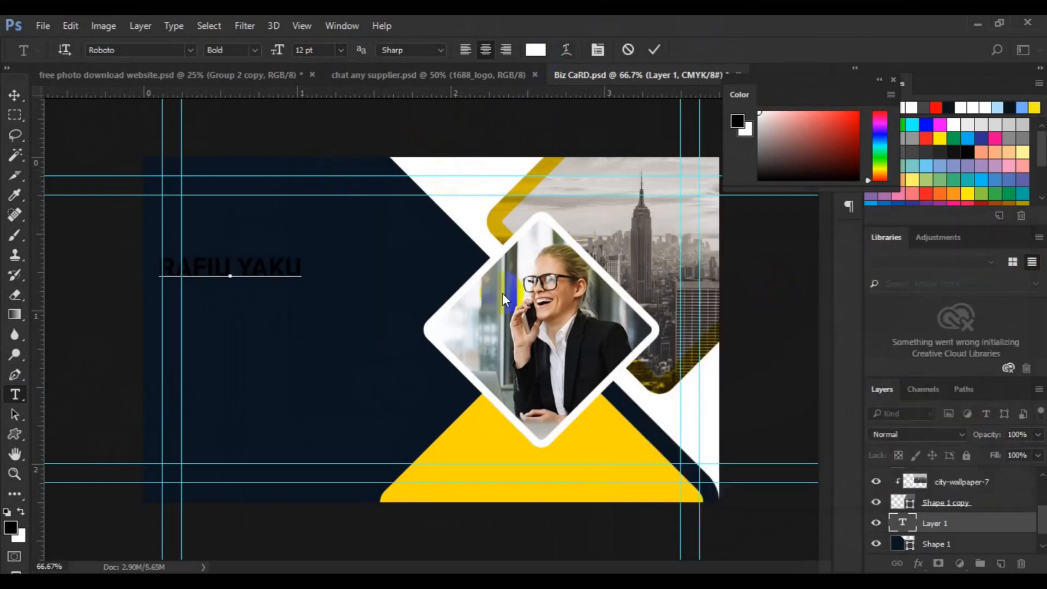
left_click(19, 100)
Make the surname Light weight and move the name toward the upper left.
left_click_drag(334, 270, 356, 266)
left_click(369, 266)
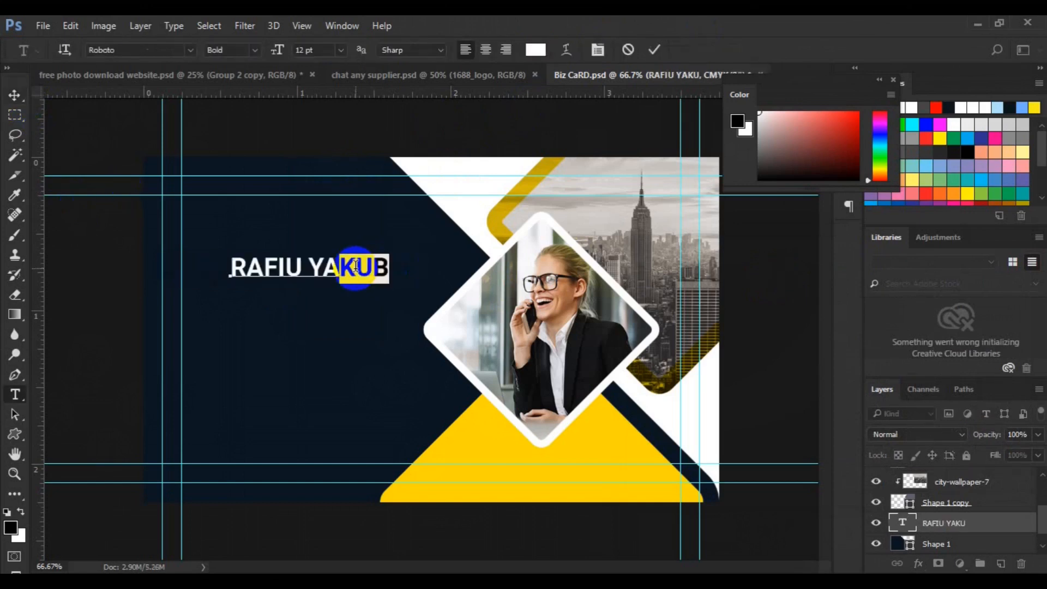
left_click_drag(355, 266, 309, 266)
left_click(254, 50)
left_click(229, 75)
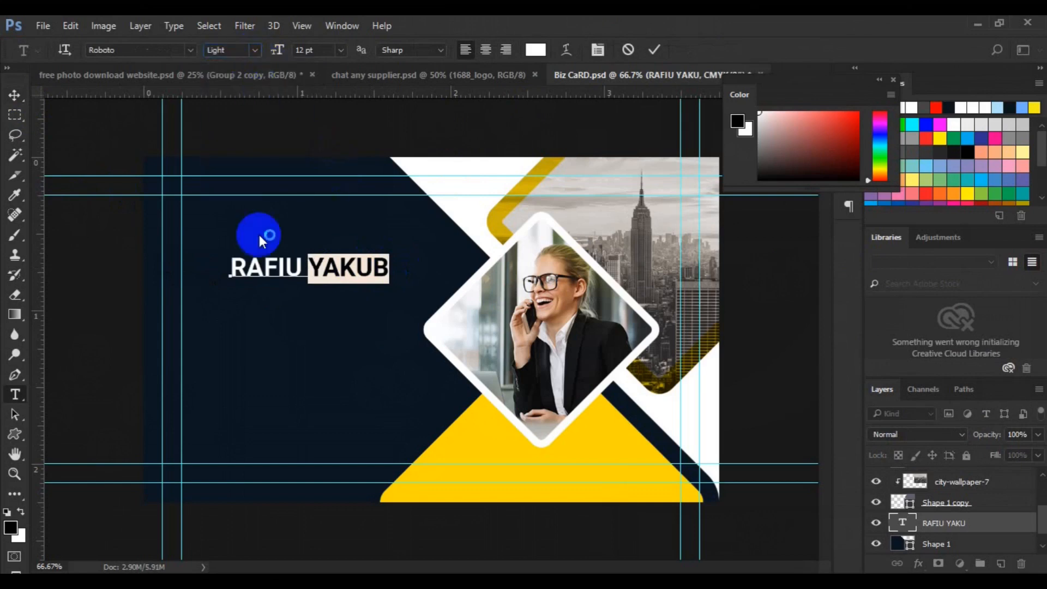
left_click(15, 96)
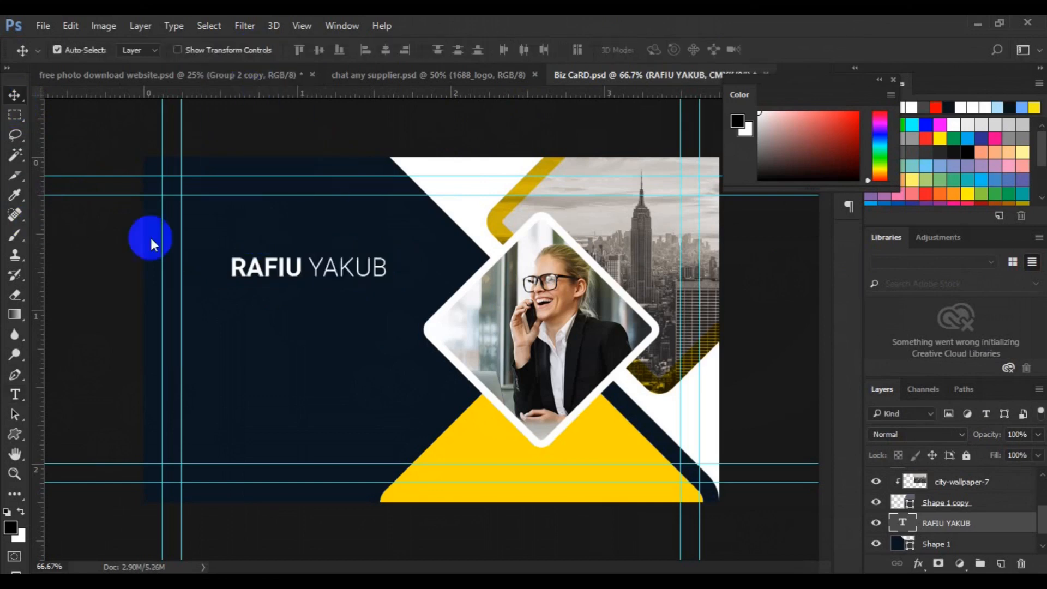
left_click_drag(271, 273, 196, 216)
Add a 6 pt 'CREATIVE DIRECTOR' line beneath the name.
left_click(15, 395)
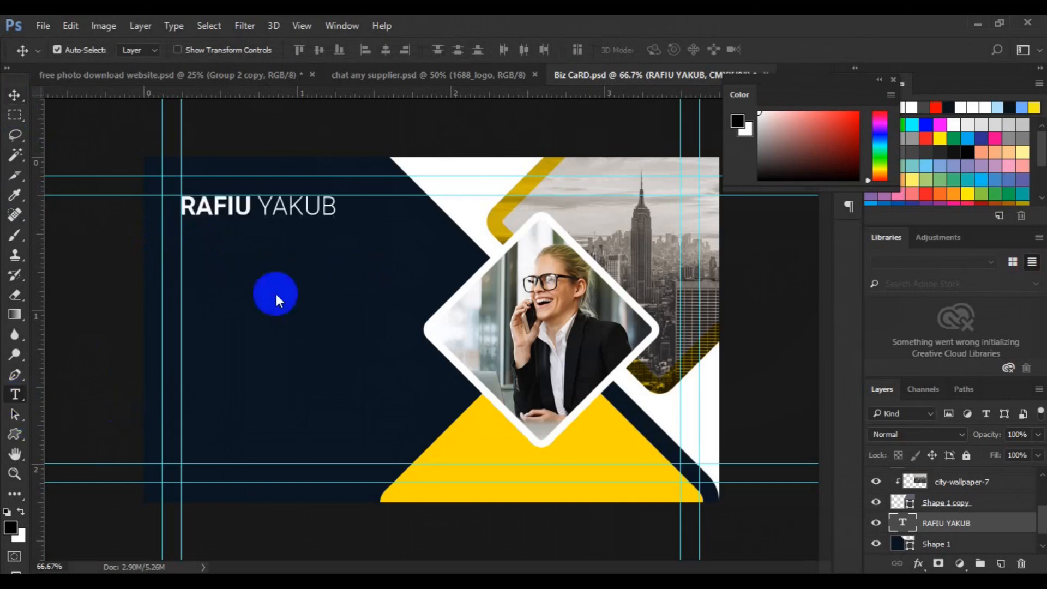
left_click(336, 209)
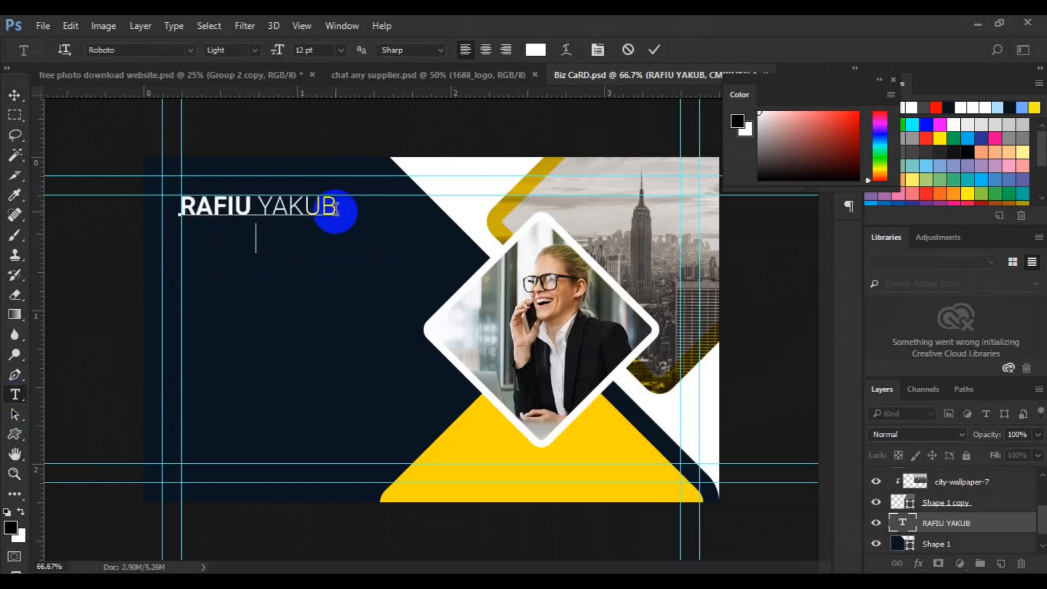
type("CREATIVE DIRECTOR")
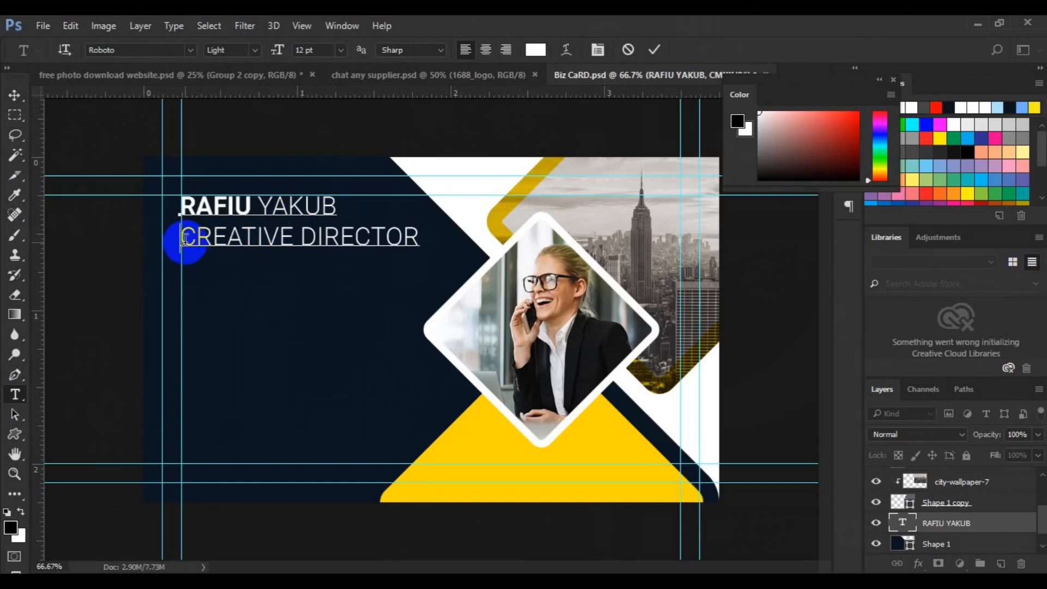
triple_click(185, 238)
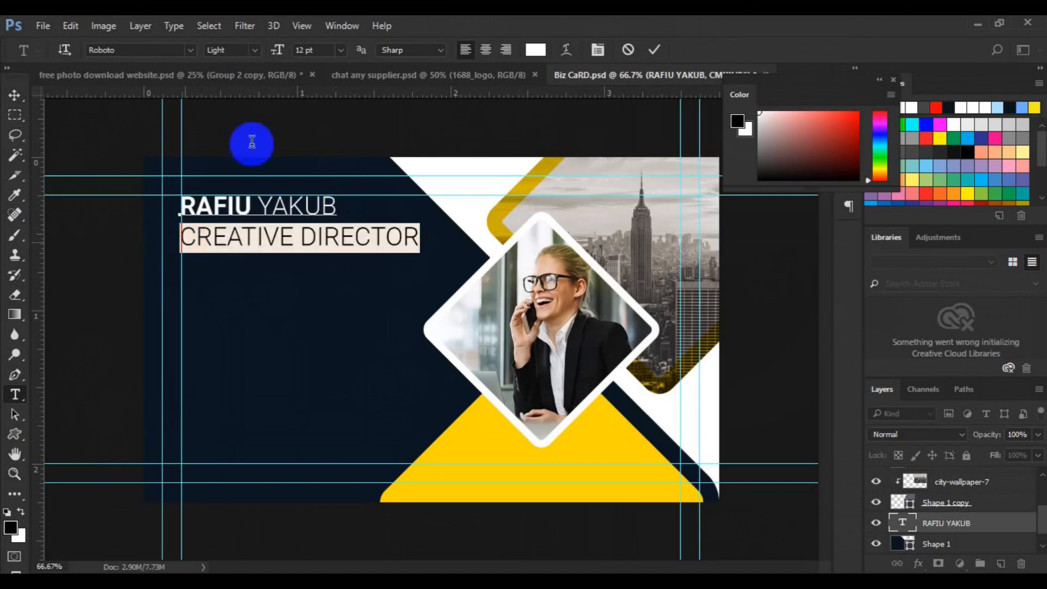
left_click(344, 56)
left_click(342, 90)
left_click(14, 98)
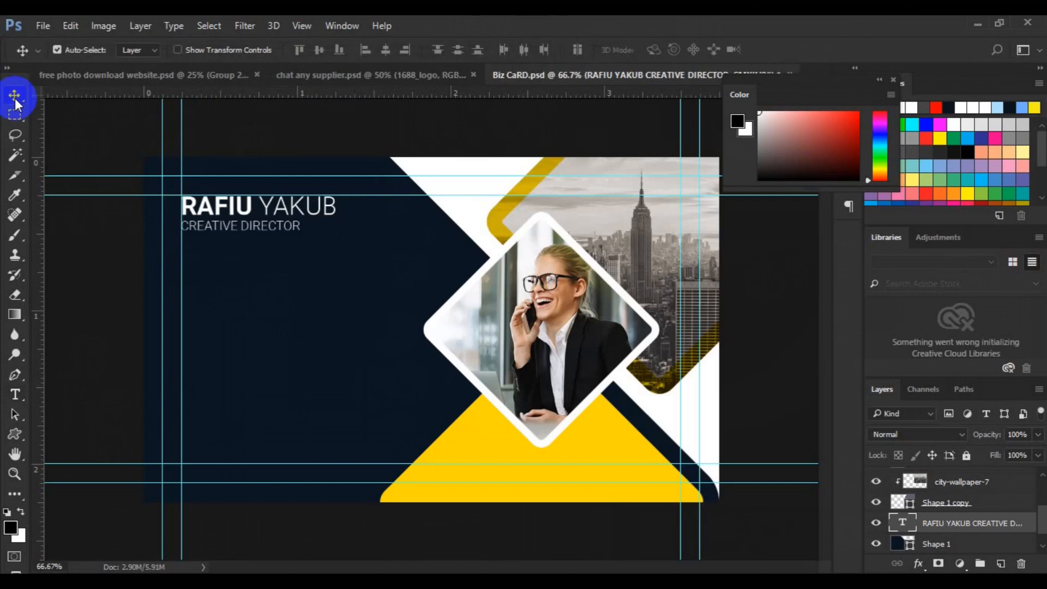
Draw a short yellow pen line under the job title.
left_click(14, 374)
left_click(196, 50)
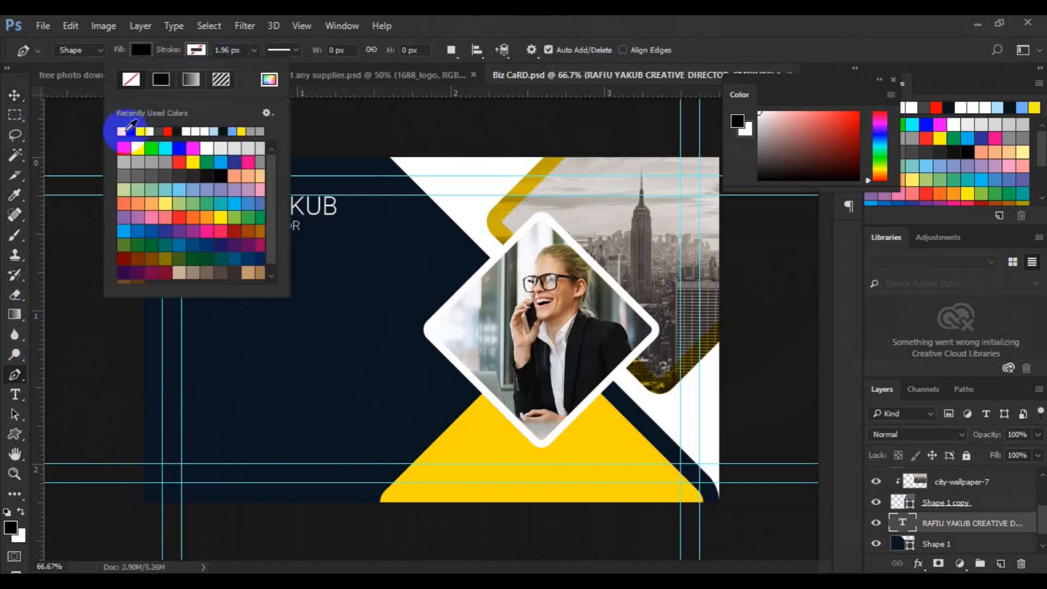
left_click(141, 132)
left_click(181, 250)
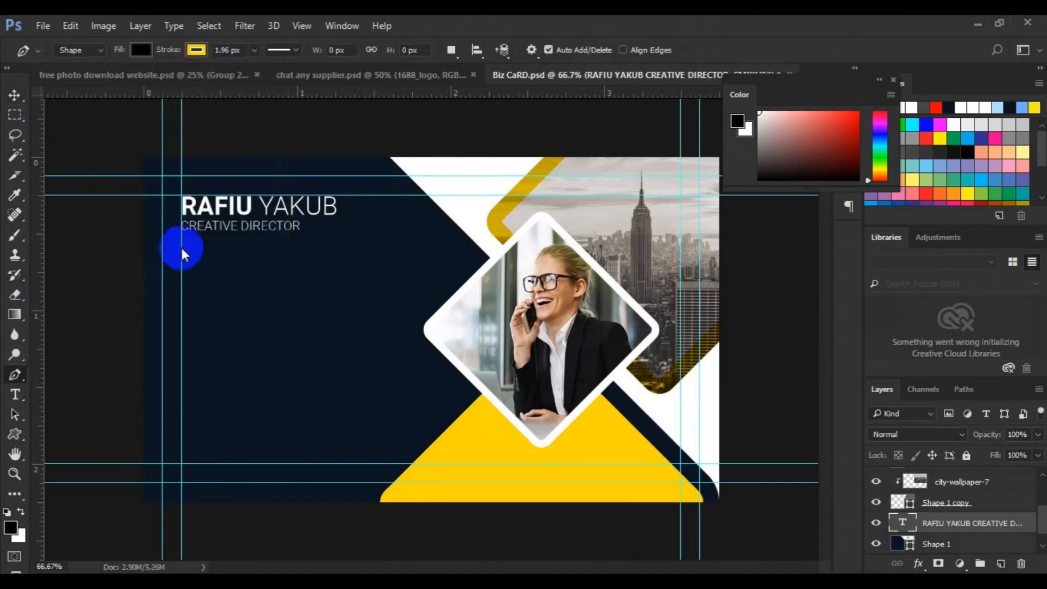
left_click(182, 236)
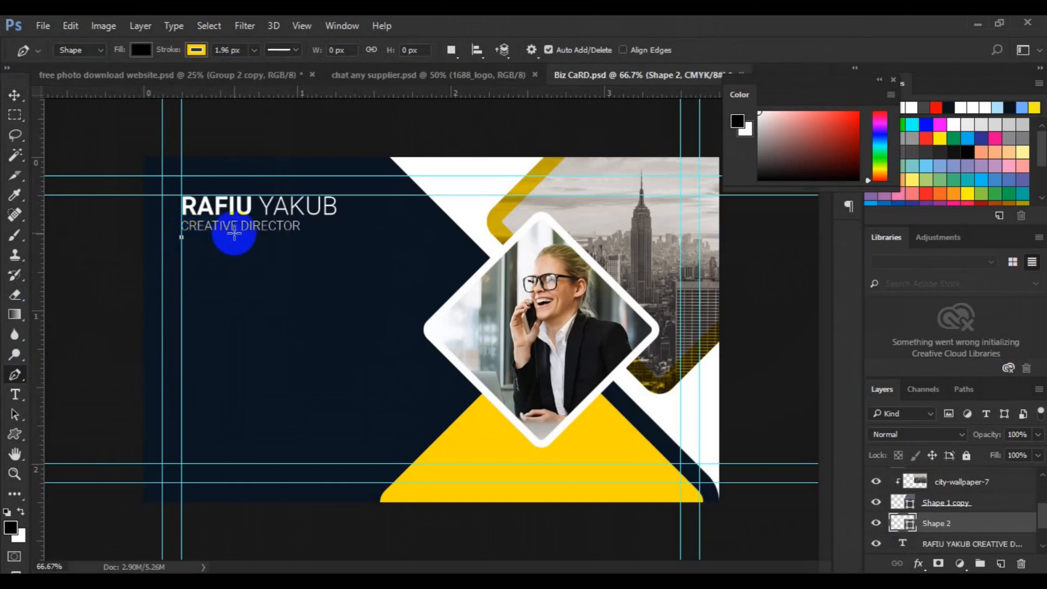
left_click(234, 237)
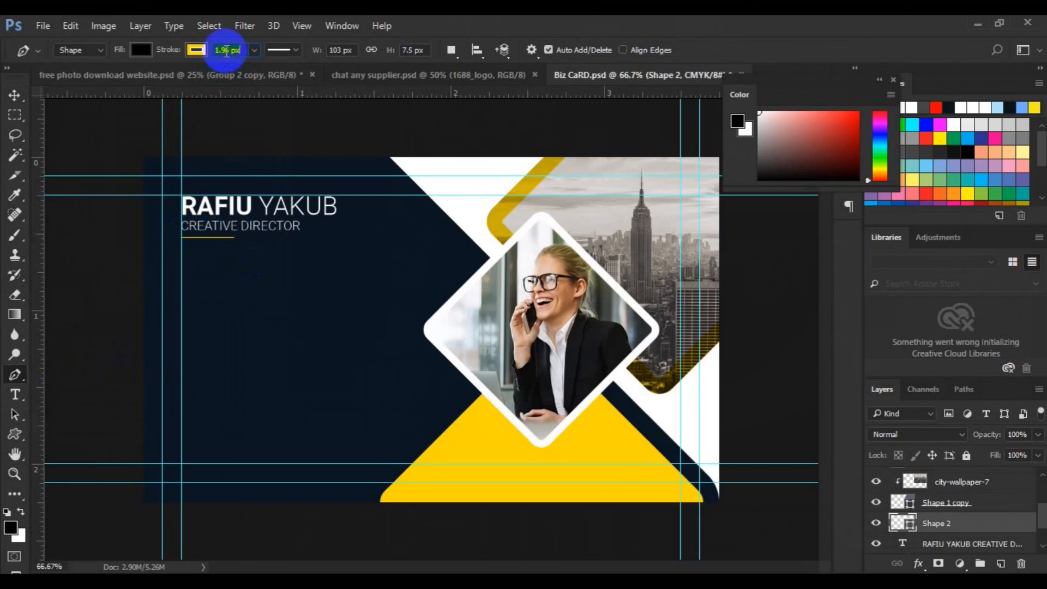
Group the name text and the underline into a group named Name.
left_click(15, 94)
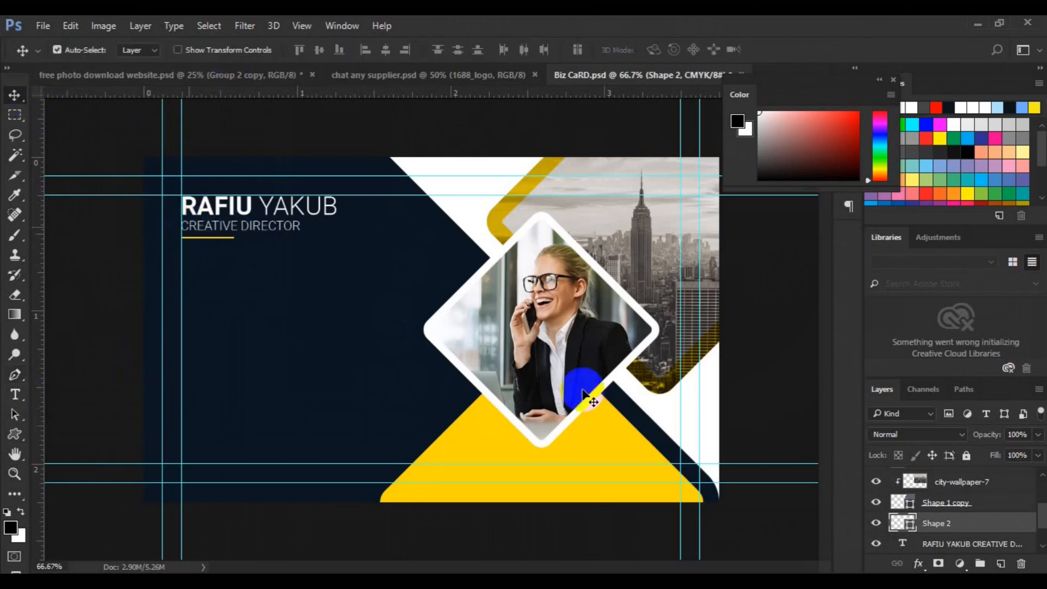
left_click(929, 545)
left_click(57, 50)
left_click(240, 378)
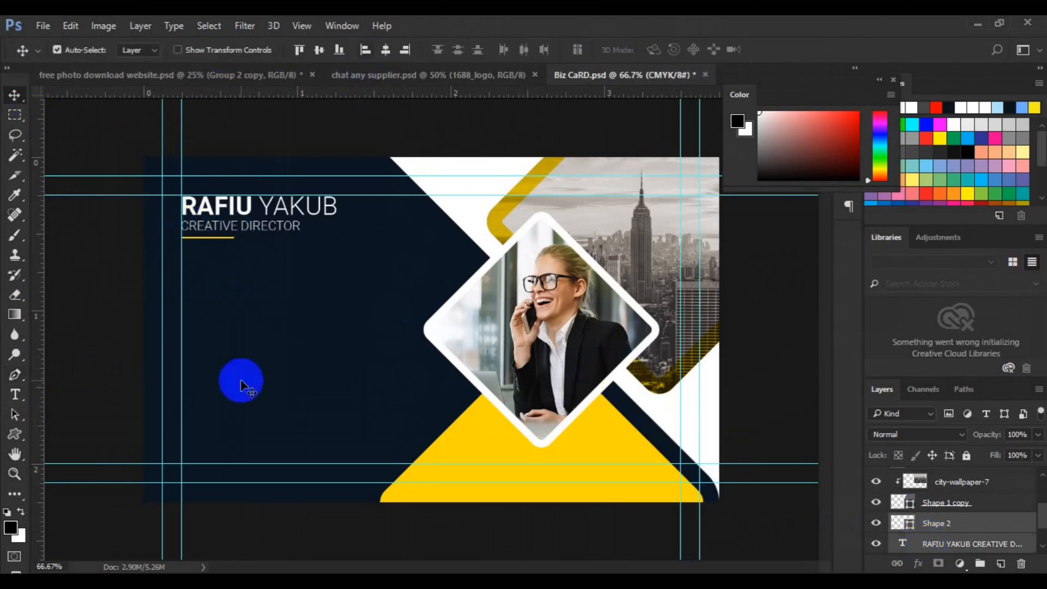
left_click(977, 516)
left_click(979, 502, "ctrl")
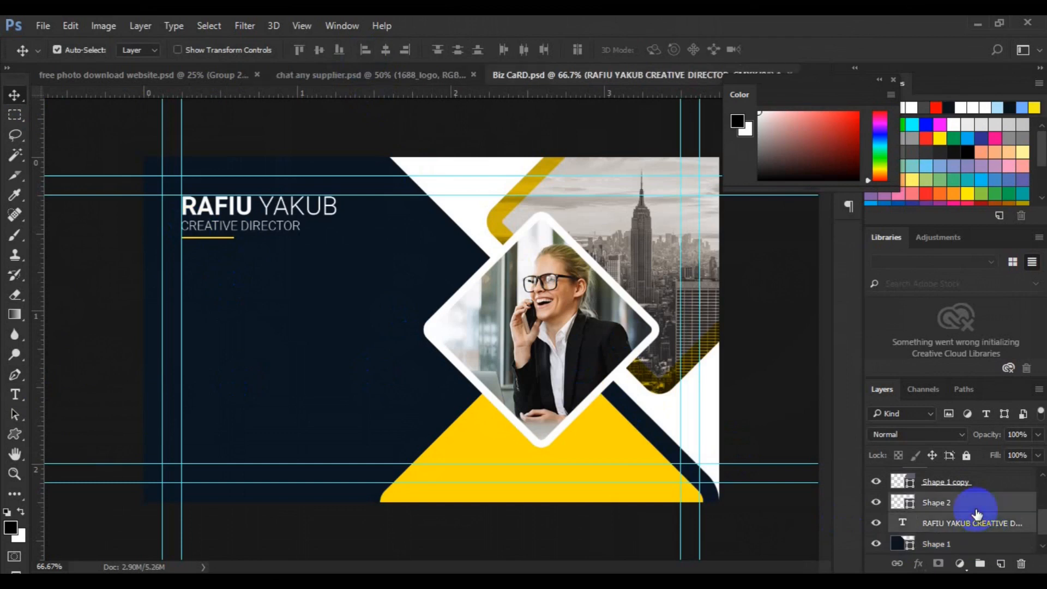
key("ctrl+g")
type("Name")
key("Return")
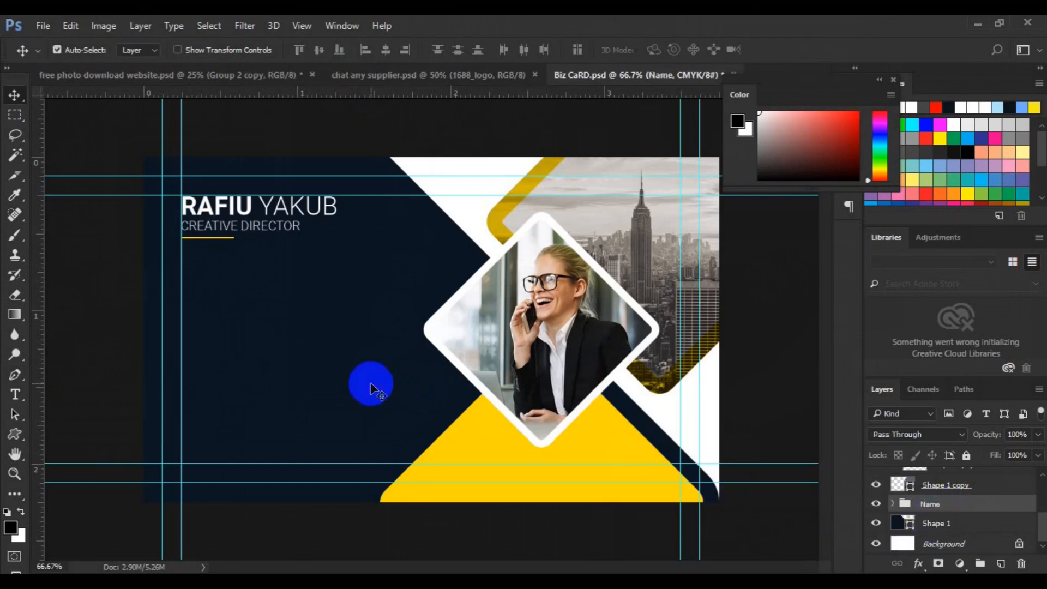
Add a new empty layer above the navy shape and set the Rectangle tool to no stroke.
left_click(601, 421)
left_click(1001, 563)
left_click_drag(14, 435, 82, 433)
left_click(196, 49)
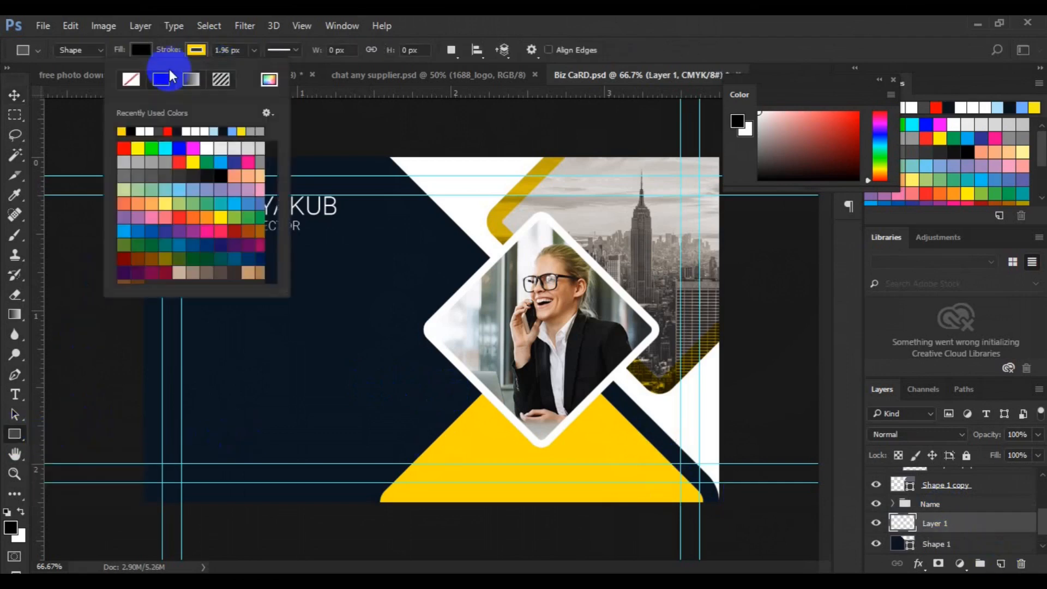
left_click(130, 79)
left_click(143, 52)
Draw a small yellow square below the title and round its corners to 15 px.
left_click(68, 129)
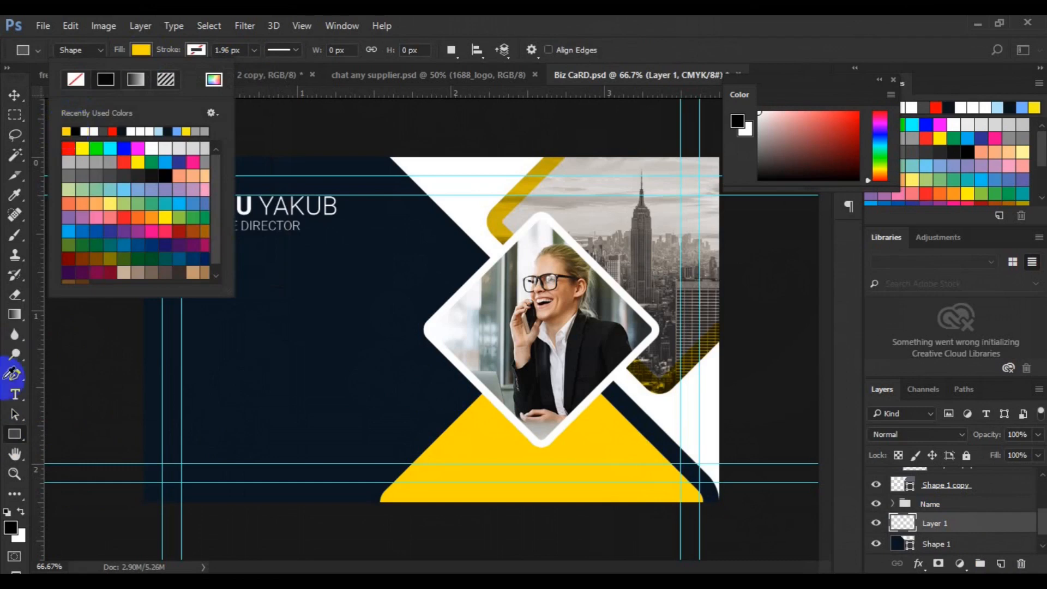
left_click(193, 325)
left_click_drag(181, 266, 197, 282)
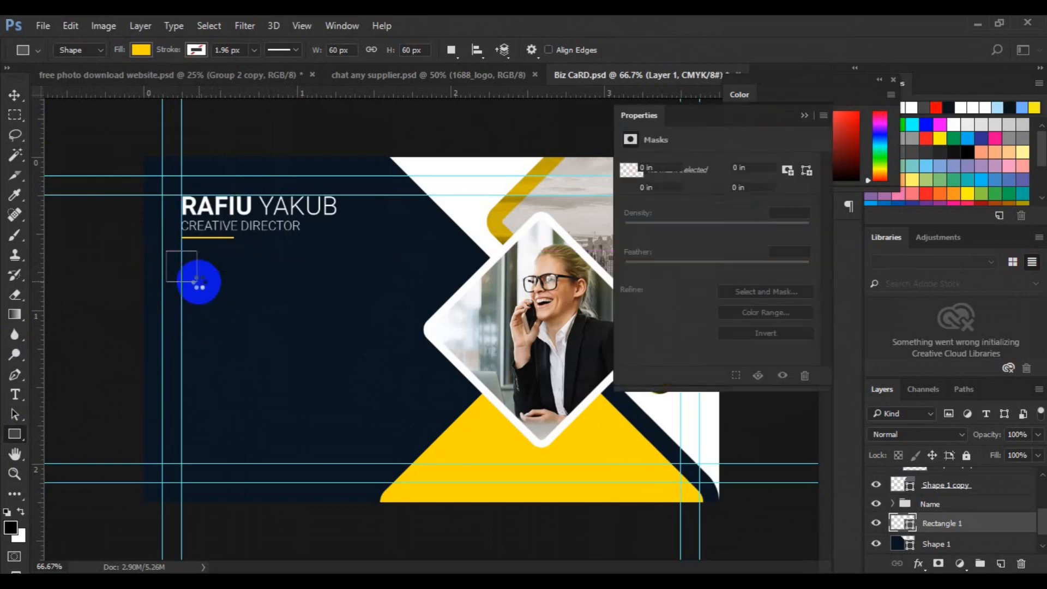
left_click(15, 95)
left_click(188, 268)
left_click_drag(188, 269, 204, 283)
left_click_drag(626, 268, 631, 268)
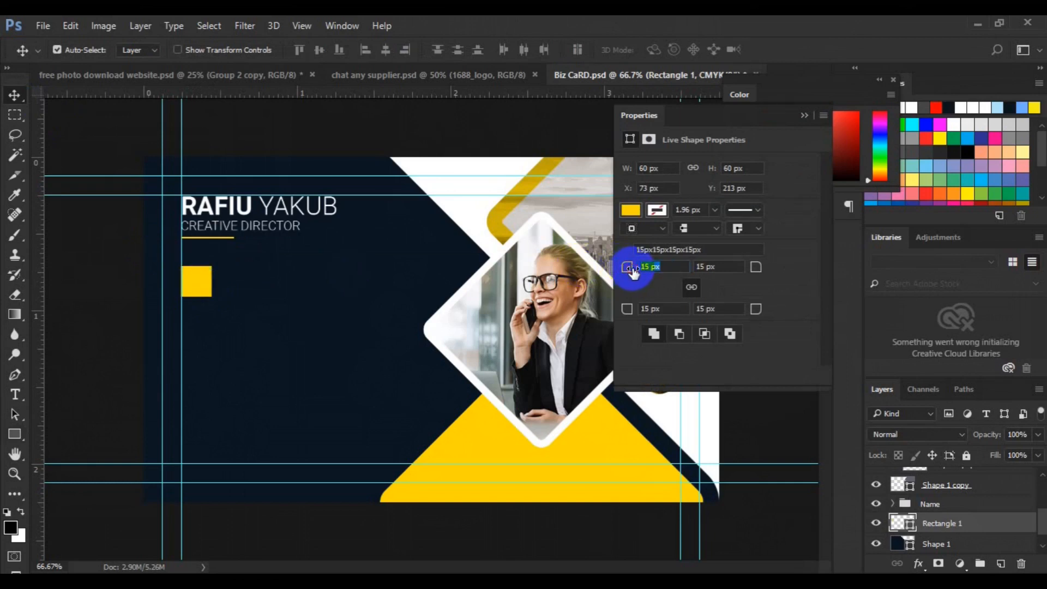
left_click(803, 116)
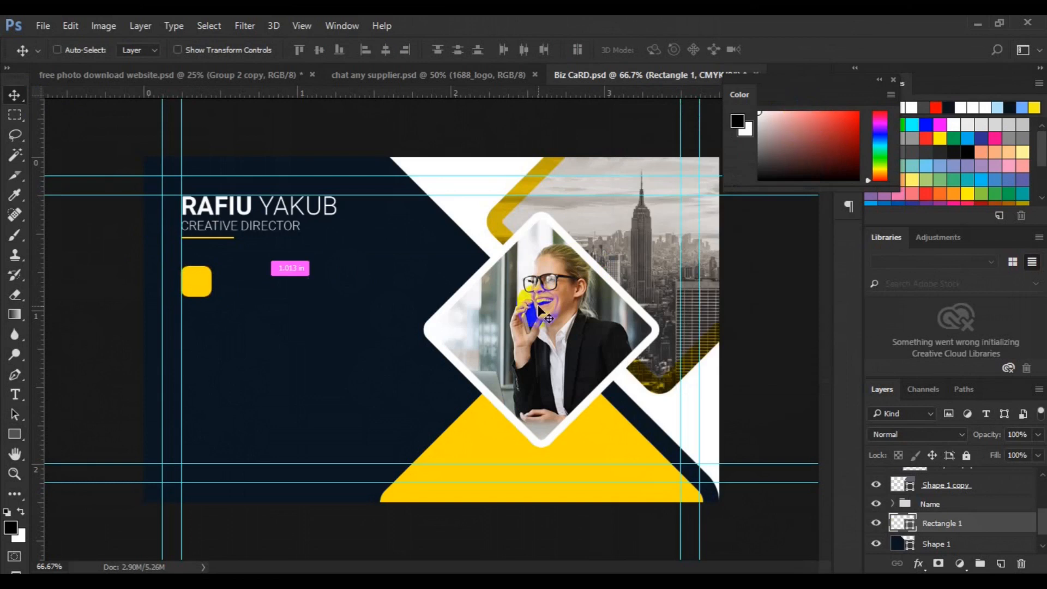
Zoom to 100% and bring the phone graphic from pin.psd into the Biz CaRD document.
key("ctrl+1")
key("h")
left_click_drag(214, 423, 366, 382)
key("v")
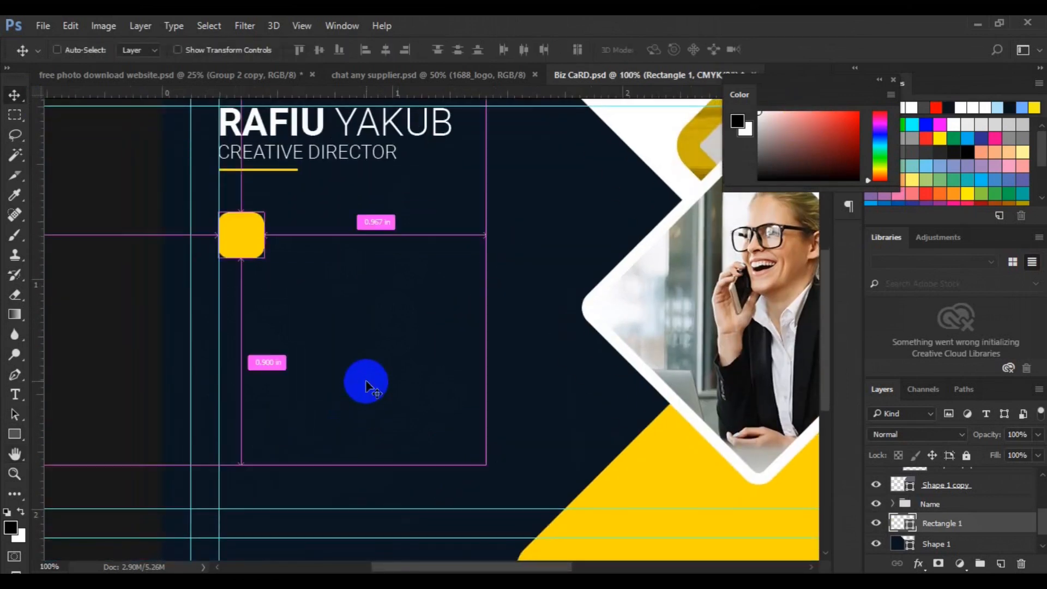
key("ctrl+Tab")
left_click_drag(416, 300, 244, 243)
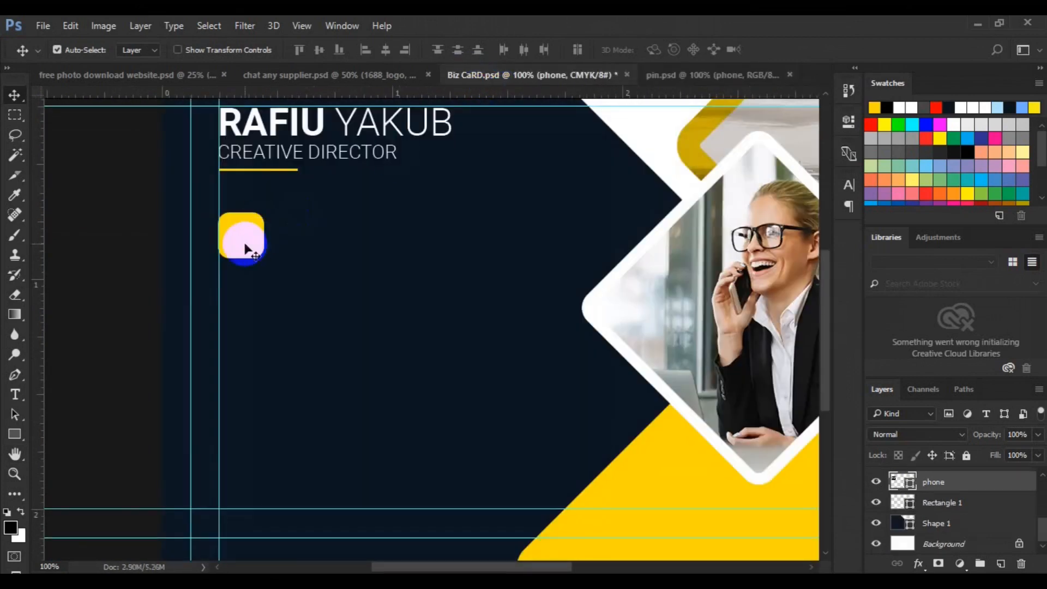
Scale the phone graphic down to icon size.
key("ctrl+t")
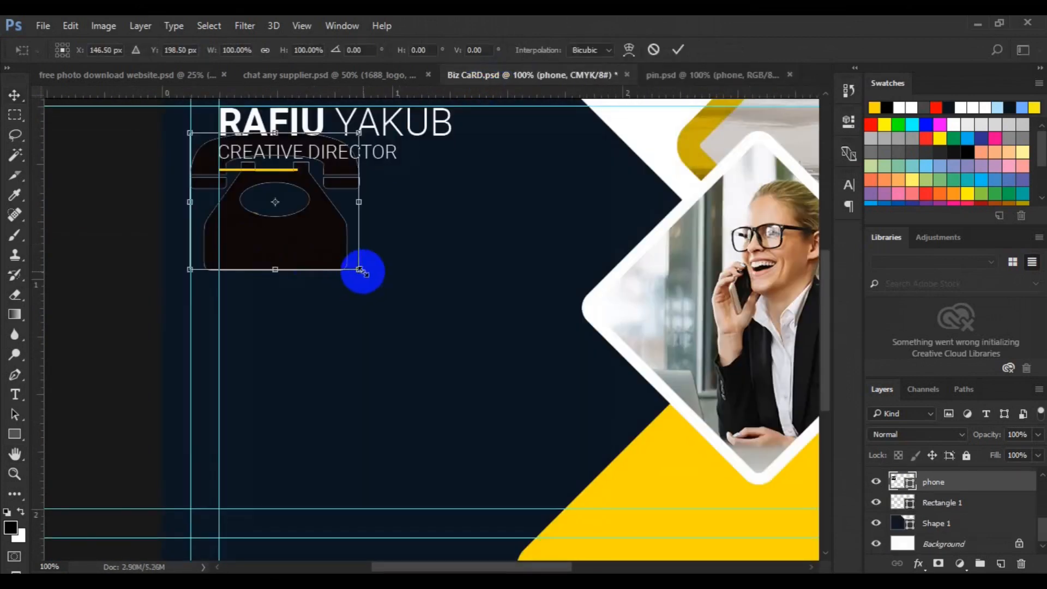
left_click_drag(359, 269, 338, 252)
left_click_drag(289, 210, 243, 251)
key("Return")
Centre the phone horizontally on the yellow square and group the two.
left_click(960, 503, "shift")
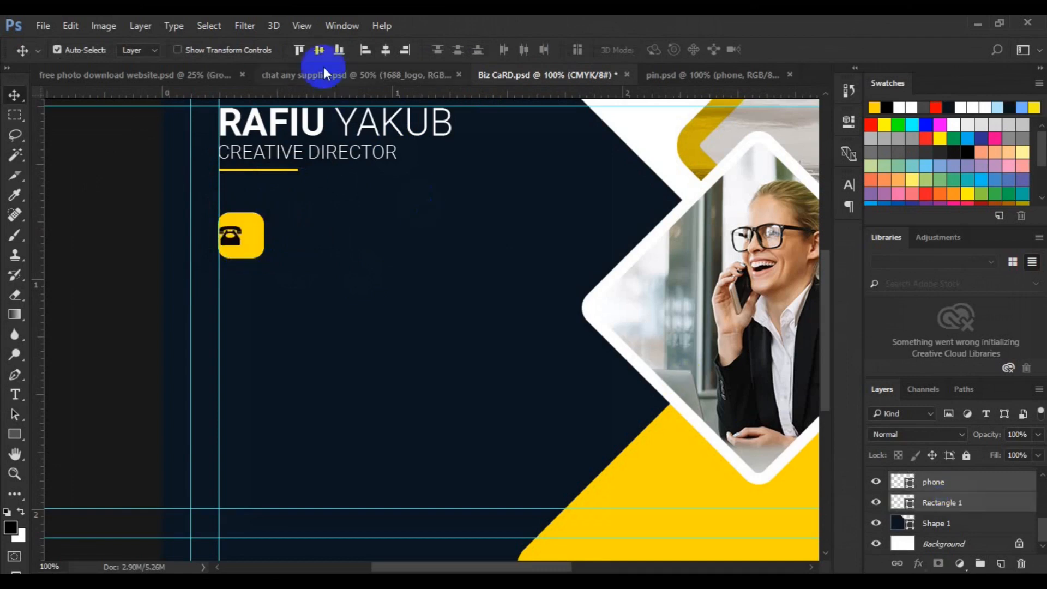
left_click(385, 50)
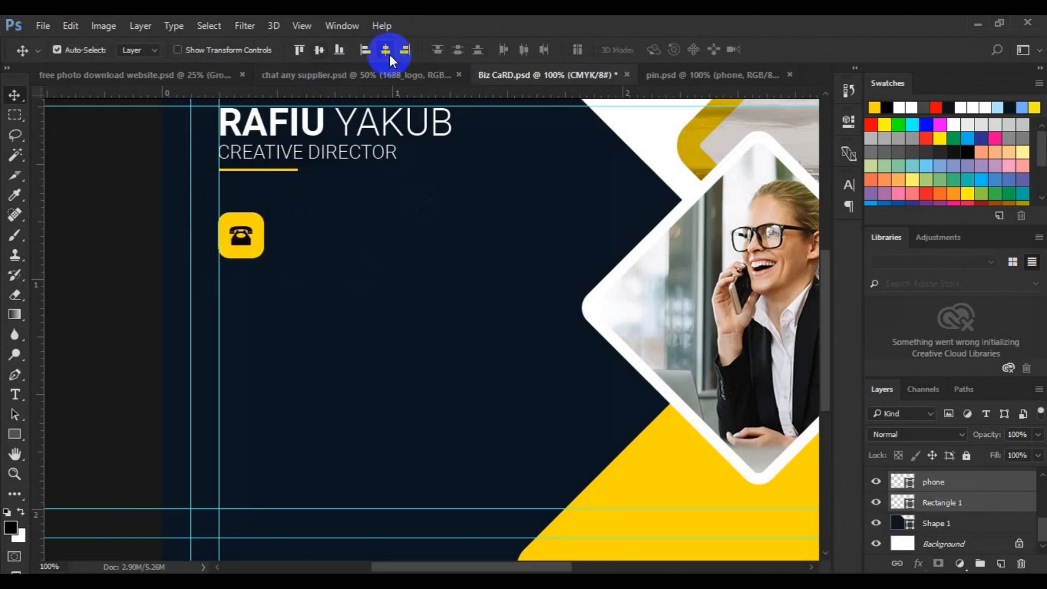
key("ctrl+g")
double_click(933, 504)
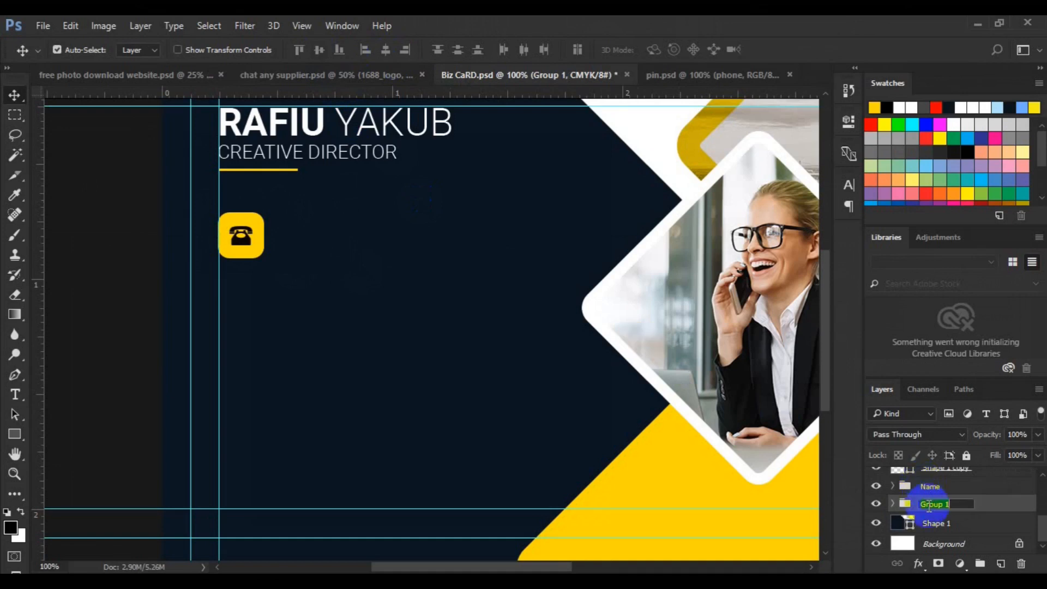
Name the group Call icon and paste two lines of Roboto Medium phone numbers beside it.
type("Call icon")
key("Return")
left_click(15, 395)
left_click(254, 50)
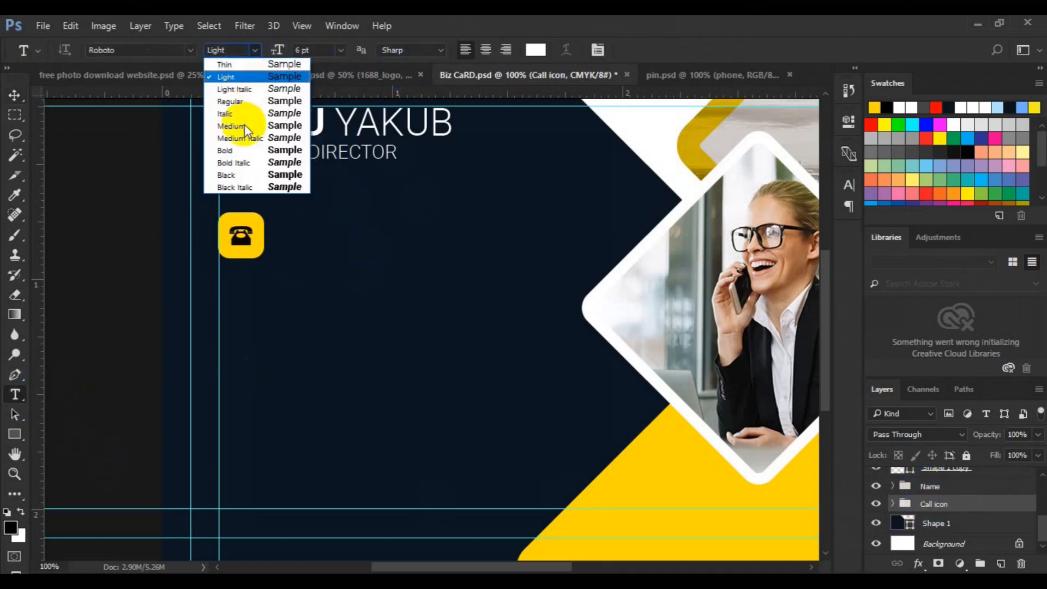
left_click(245, 127)
left_click(330, 235)
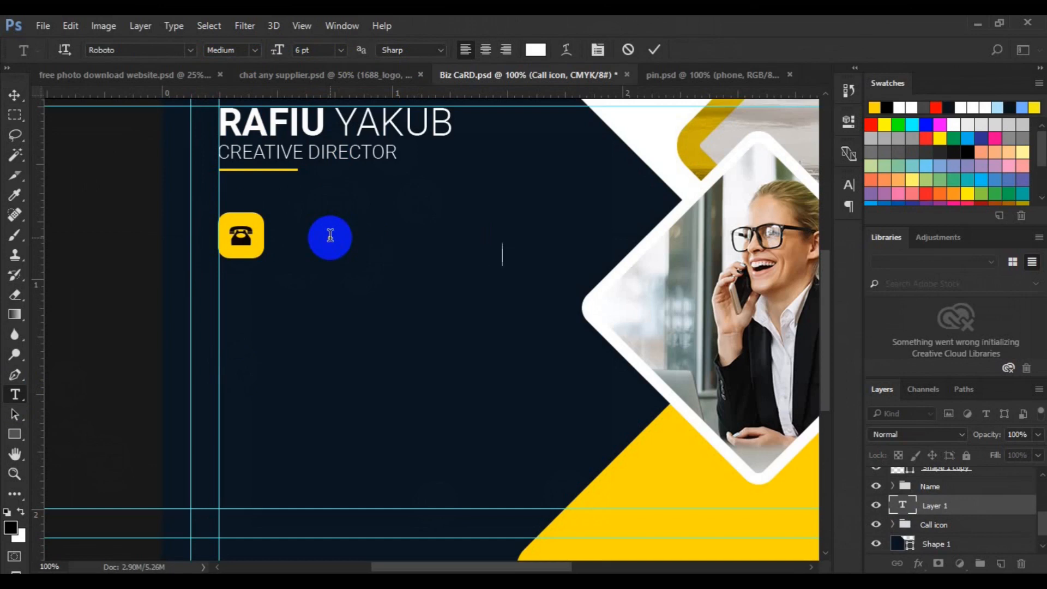
left_click(16, 95)
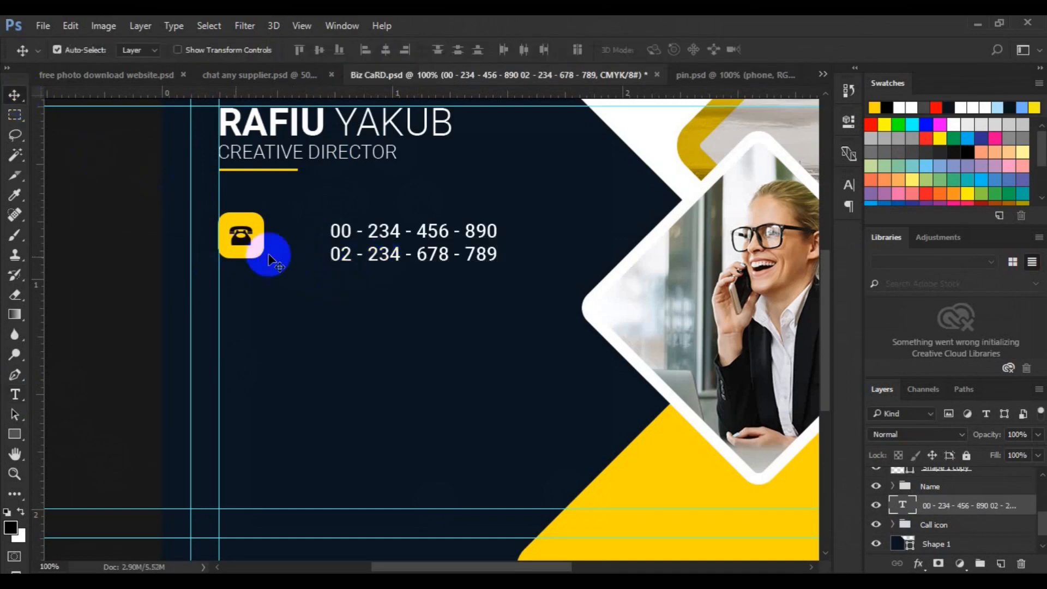
left_click_drag(363, 241, 352, 254)
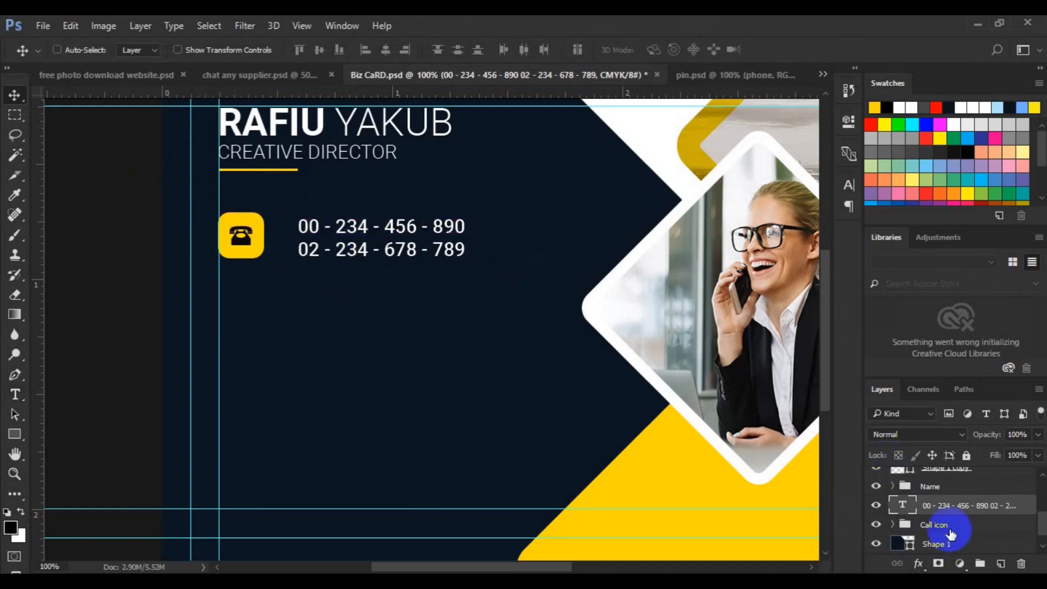
left_click(930, 525, "shift")
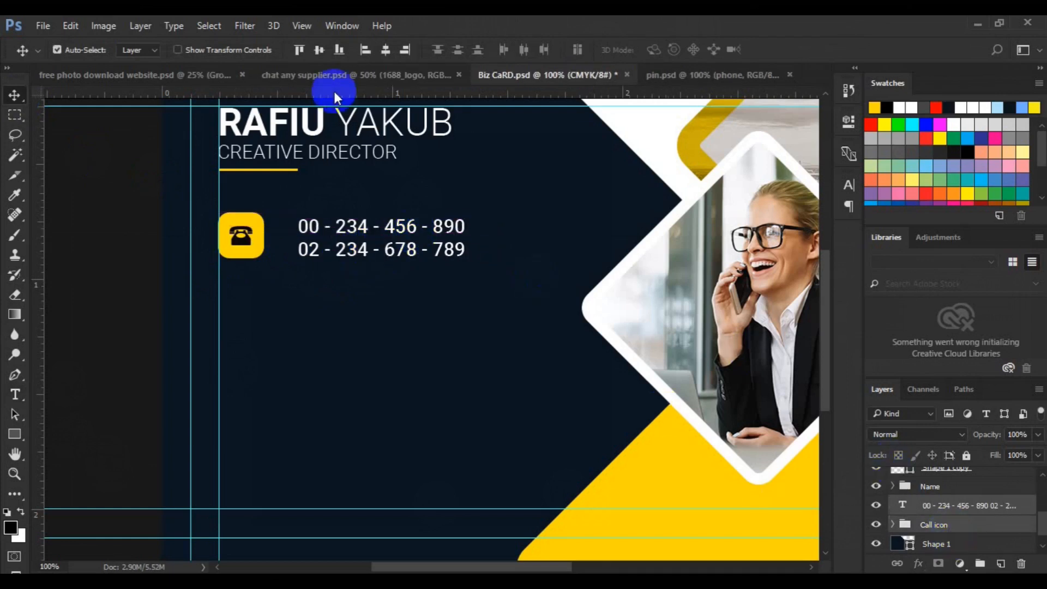
Centre the numbers vertically on the icon, shift the row down, and move the text into Call icon.
left_click(320, 50)
key("Down")
key("Down")
key("Down")
key("Down")
key("Down")
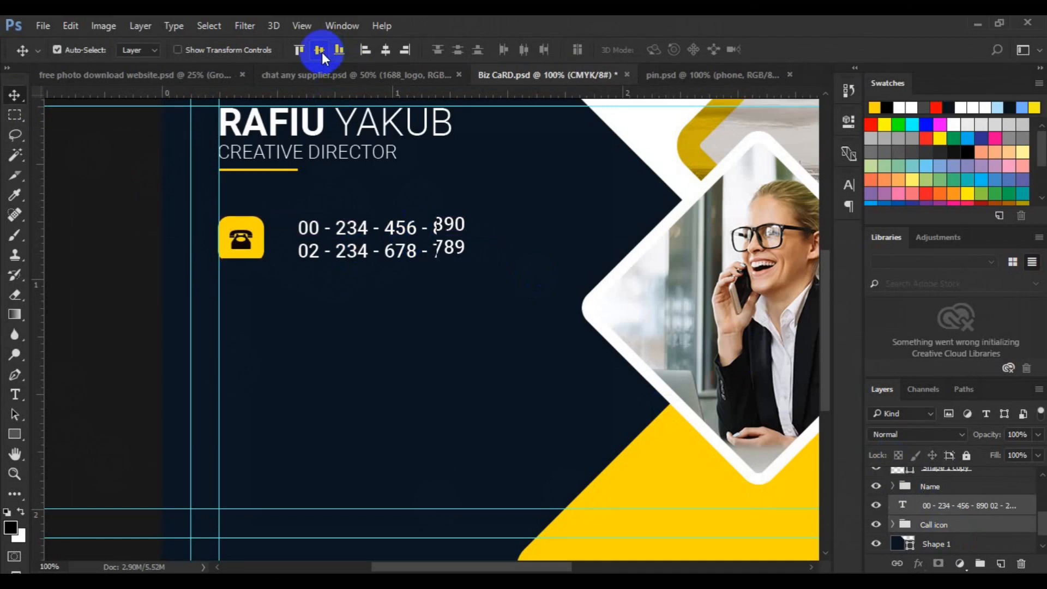
key("ctrl+t")
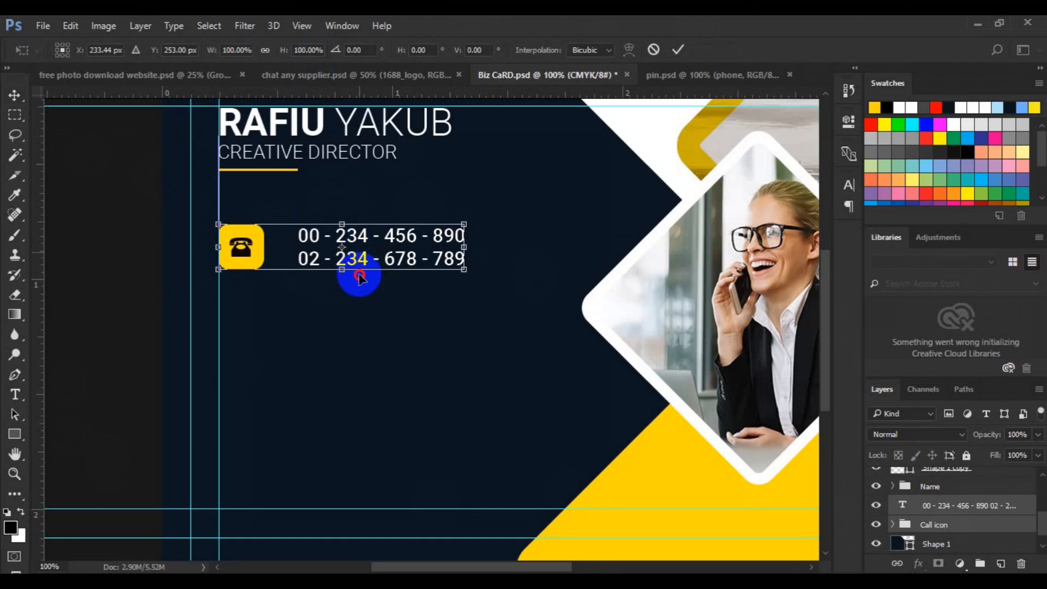
key("shift+Down")
key("shift+Down")
key("shift+Down")
key("Return")
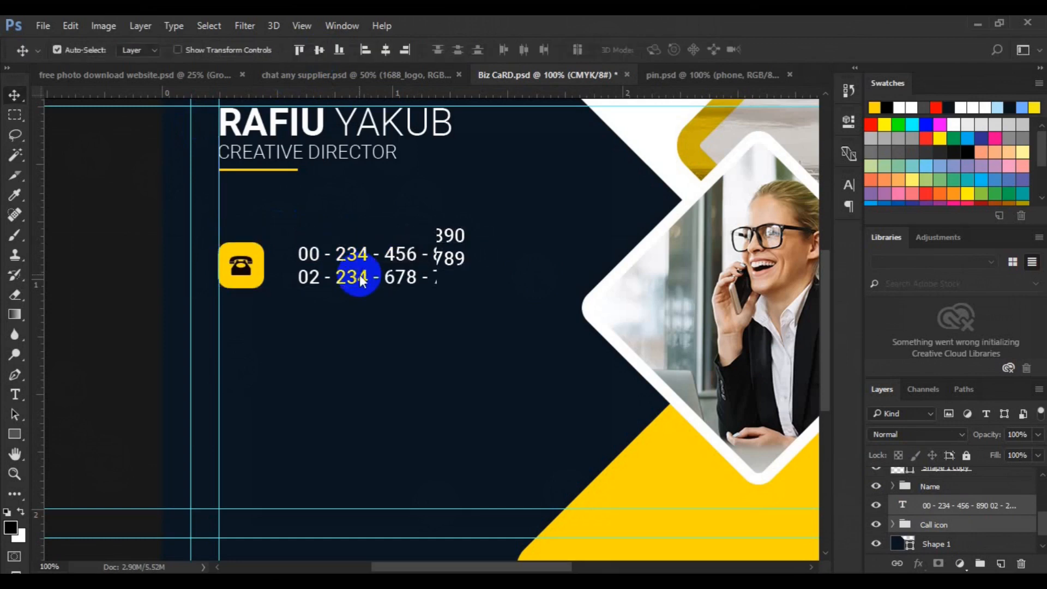
mouse_move(924, 505)
left_mouse_down()
mouse_move(936, 535)
mouse_move(933, 505)
left_mouse_up()
left_click(933, 506)
Duplicate the Call icon row below the first, left-align both rows, and name the copy Web.
key("ctrl+j")
key("ctrl+t")
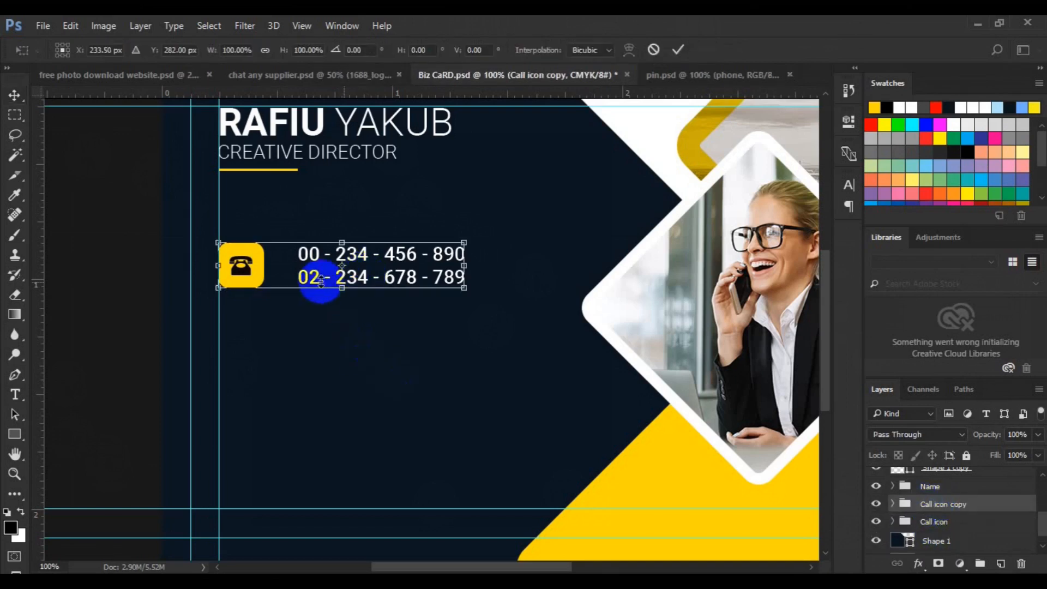
left_click_drag(404, 257, 409, 378)
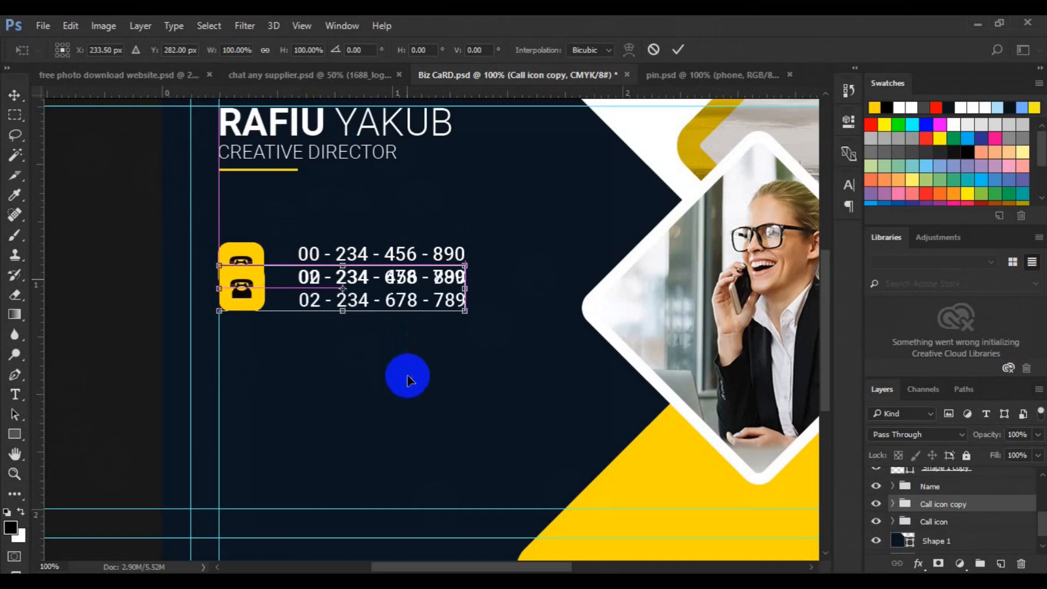
left_click_drag(409, 378, 409, 379)
double_click(398, 339)
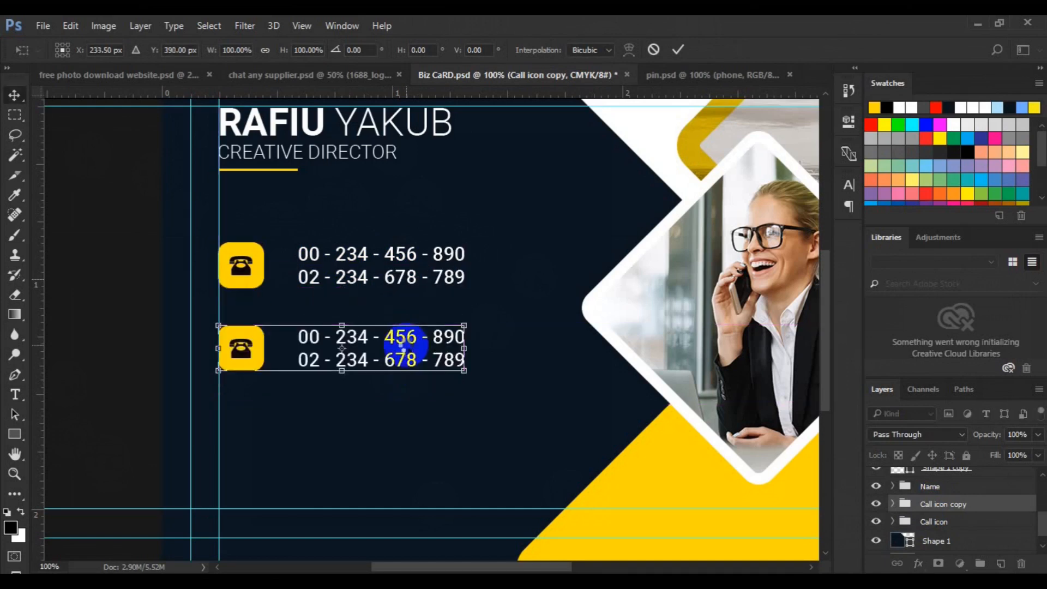
left_click(939, 528, "ctrl")
left_click(365, 50)
left_click(953, 509)
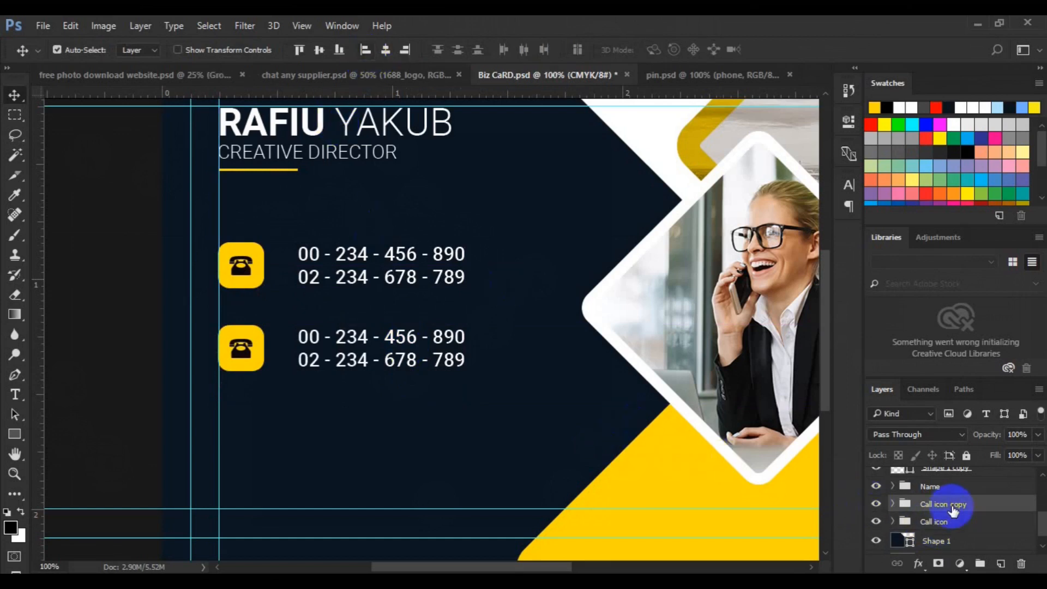
type("Web")
key("Return")
Duplicate the Web row as a third row below it and name it Address.
key("ctrl+j")
key("ctrl+t")
left_click_drag(350, 362, 360, 435)
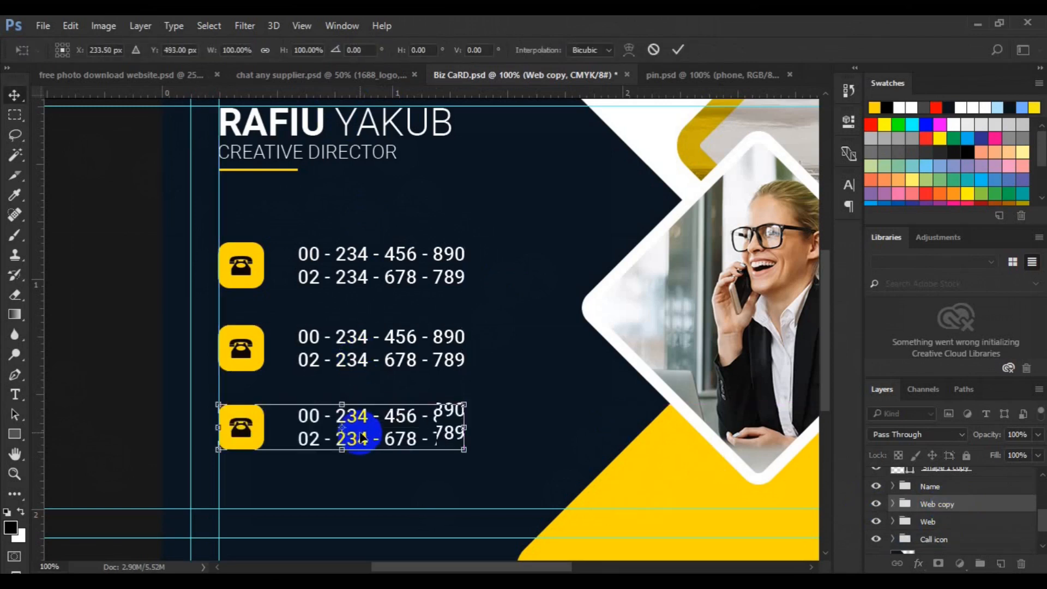
key("Return")
double_click(939, 504)
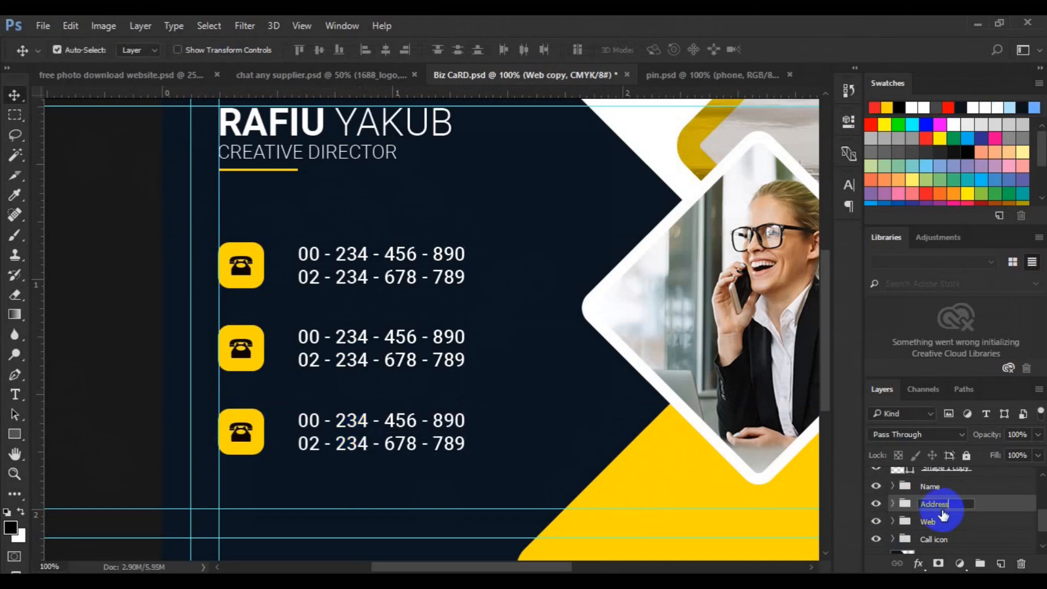
type("Address")
key("Return")
left_click(311, 276)
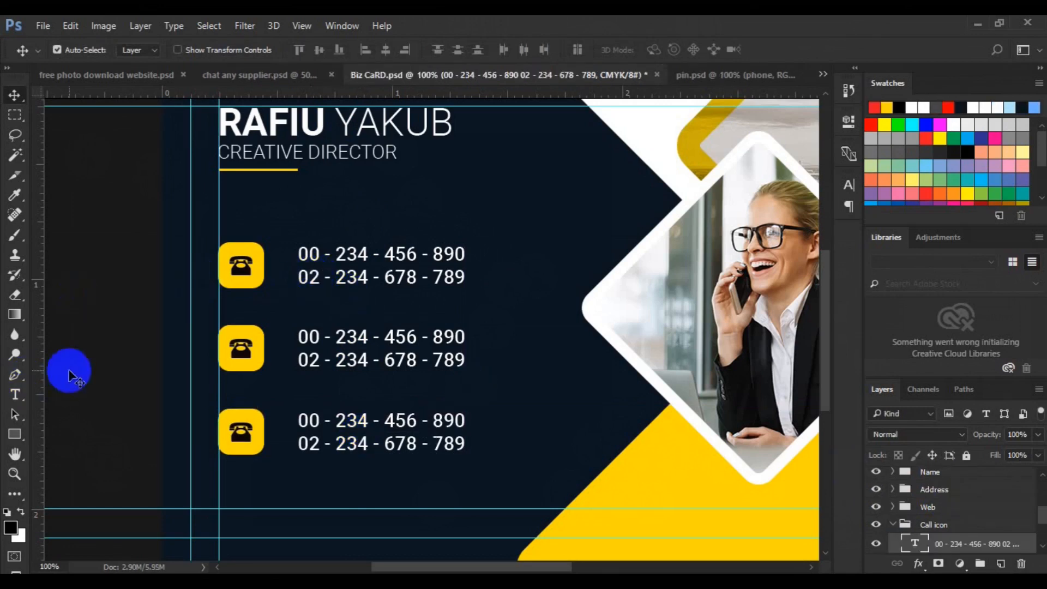
Draw a 3 px yellow, unfilled underline under the second phone line, left-aligned with the text.
left_click(15, 374)
left_click(140, 49)
left_click(149, 131)
left_click(227, 49)
type("3")
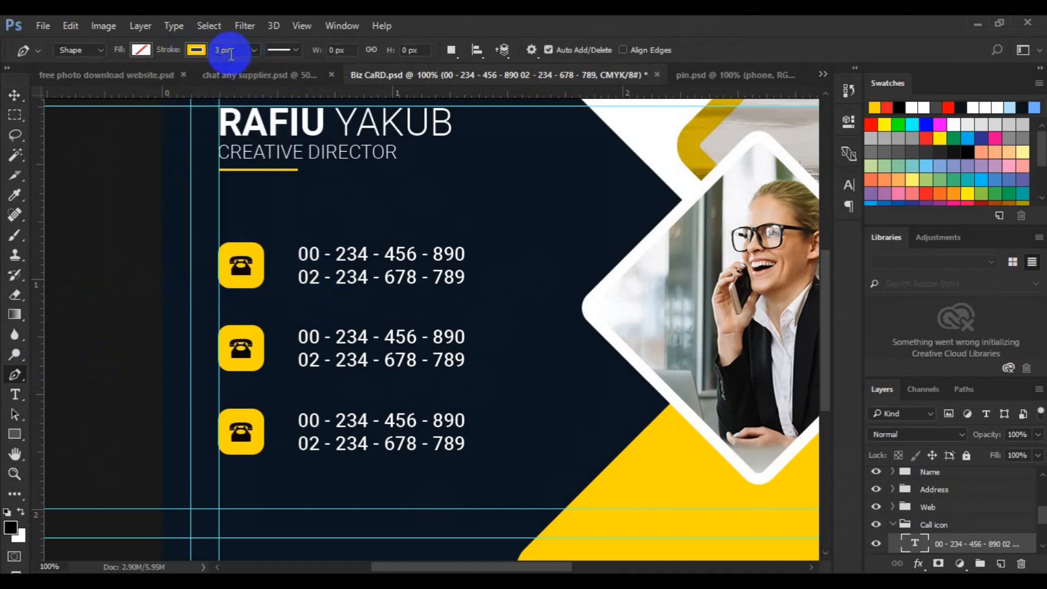
left_click(304, 294)
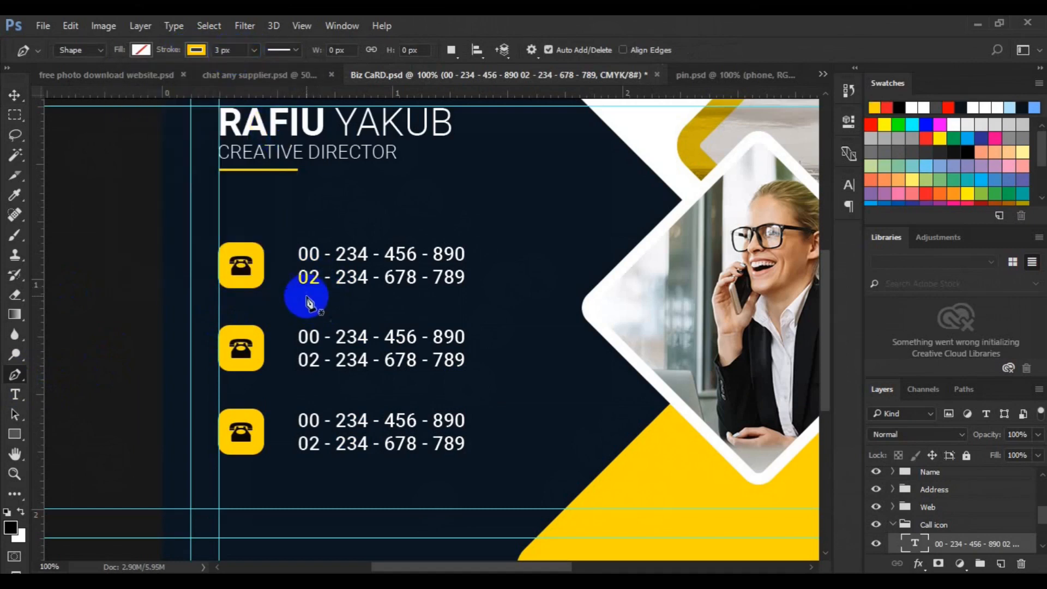
left_click(346, 291)
left_click(14, 94)
scroll(1026, 540, "down", 2)
left_click(993, 524, "ctrl")
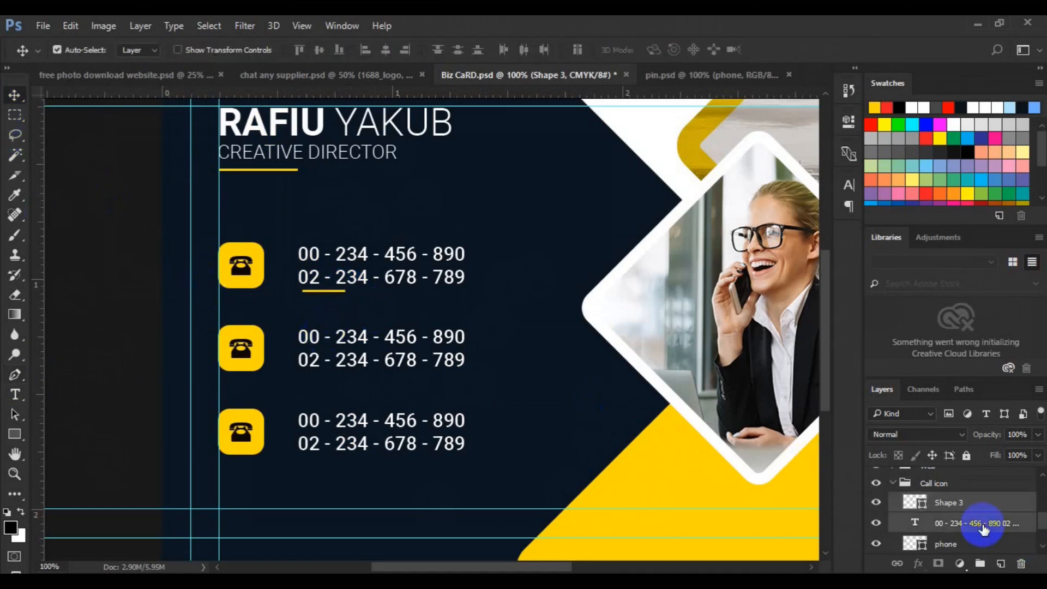
left_click(368, 53)
Delete the Web and Address rows and duplicate the Call icon group.
left_click(893, 485)
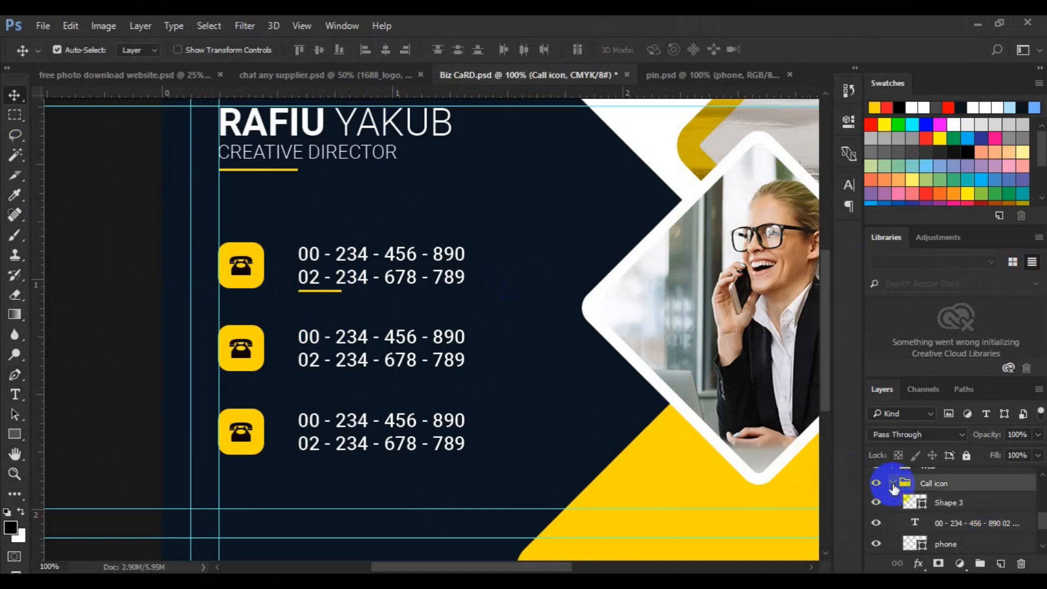
left_click(894, 484)
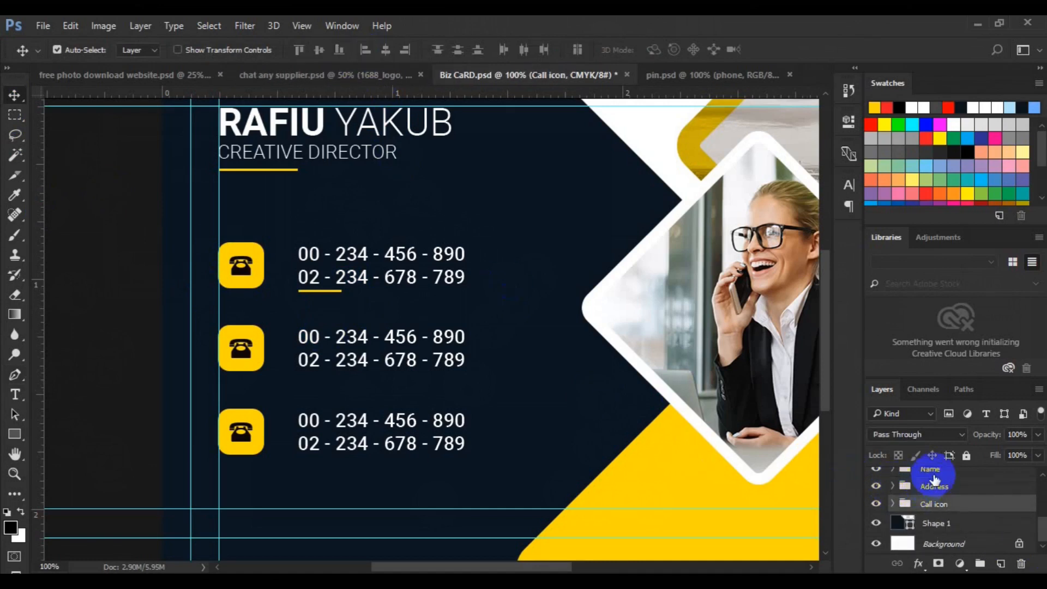
left_click(936, 488)
key("Delete")
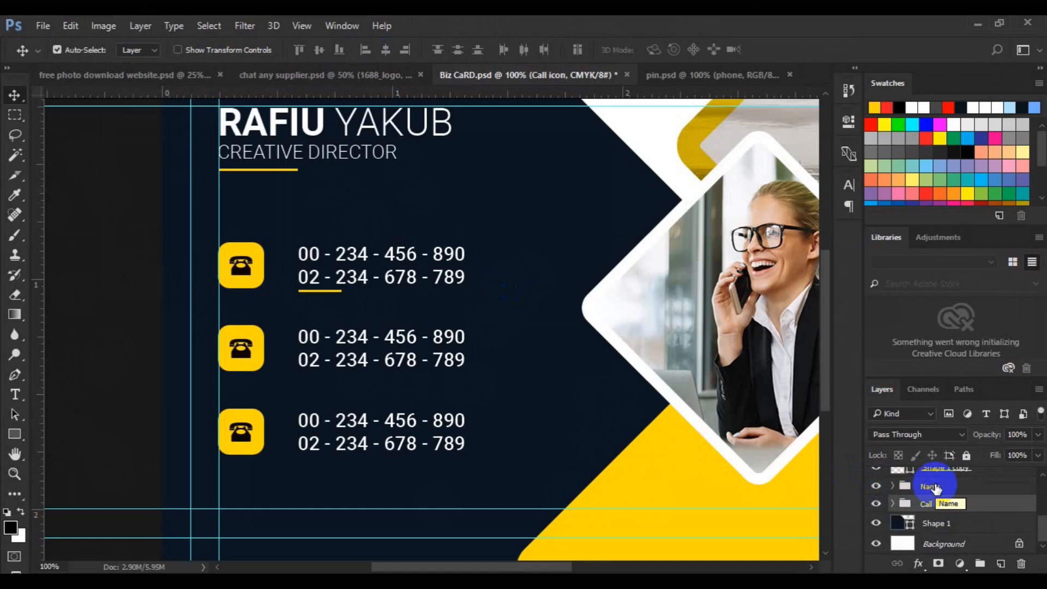
key("ctrl+j")
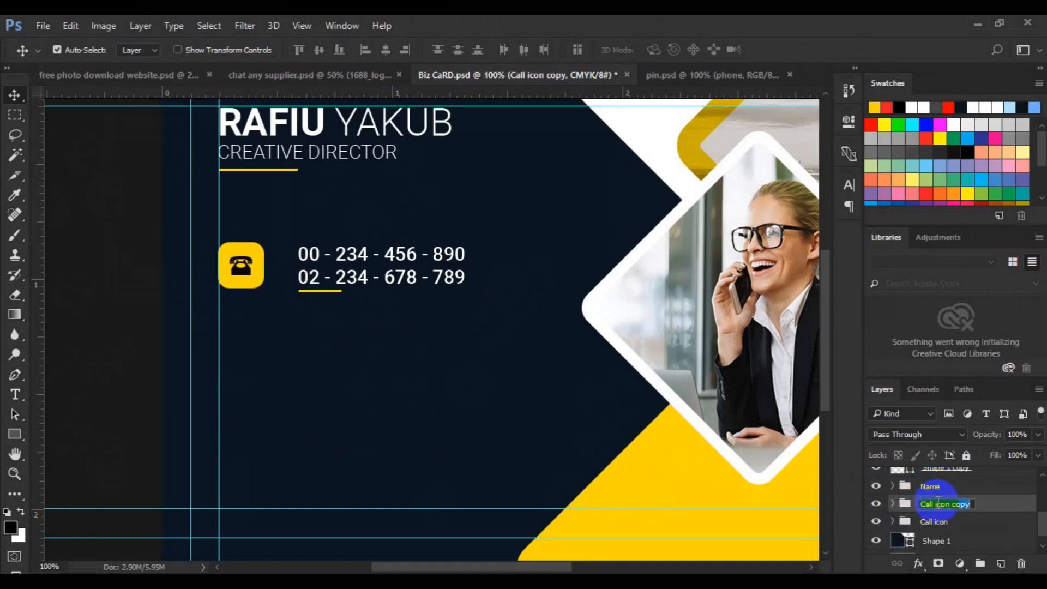
Name the copied group web and place it just below the original phone row.
type("web")
key("Return")
key("ctrl+t")
left_click_drag(369, 281, 374, 374)
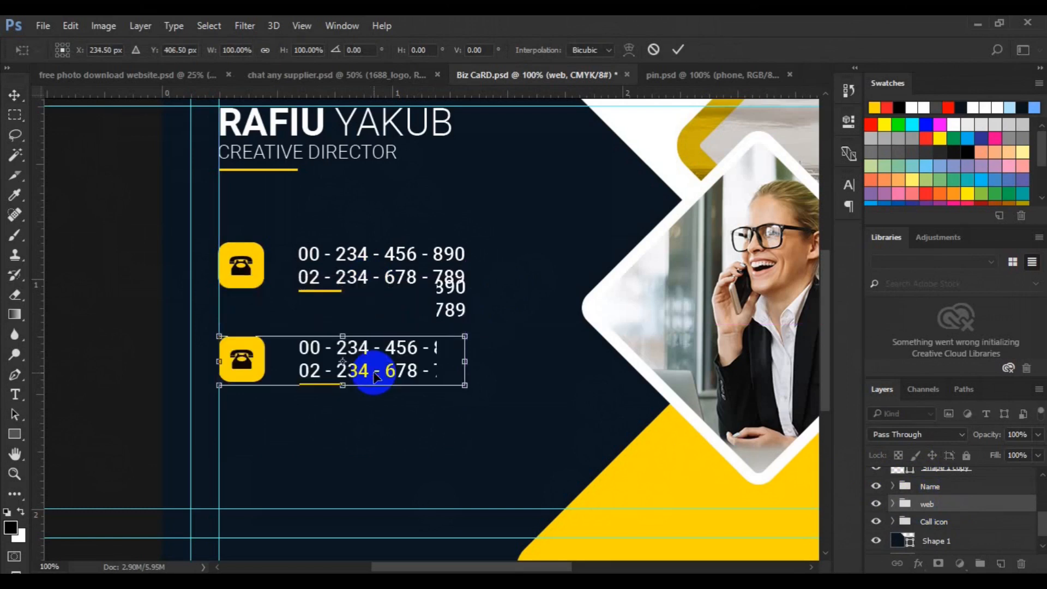
left_click_drag(374, 375, 375, 363)
key("Return")
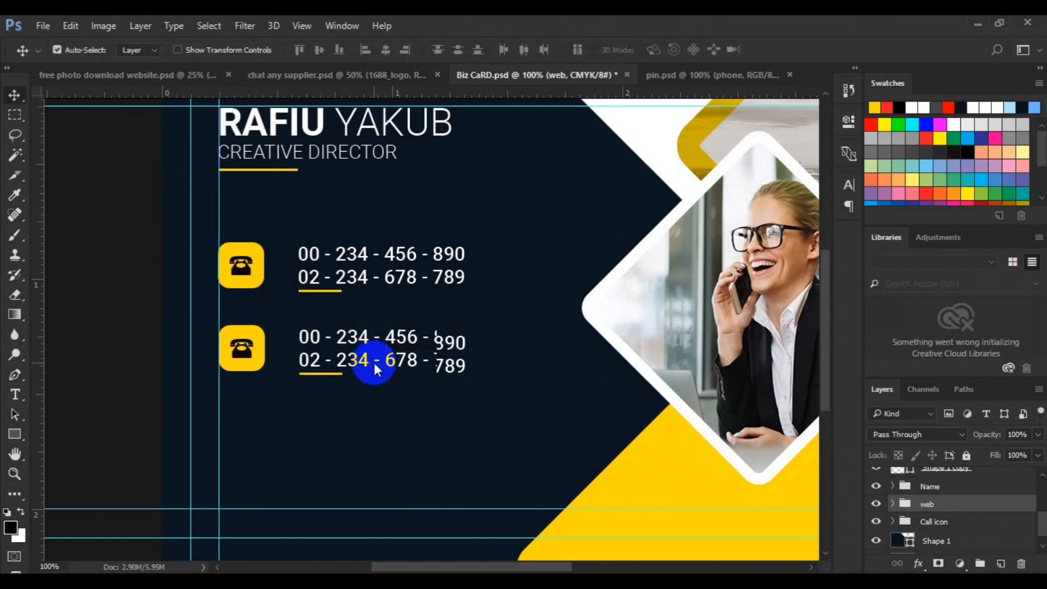
Recolour the copied row's rounded icon square white.
left_click(251, 371)
double_click(920, 545)
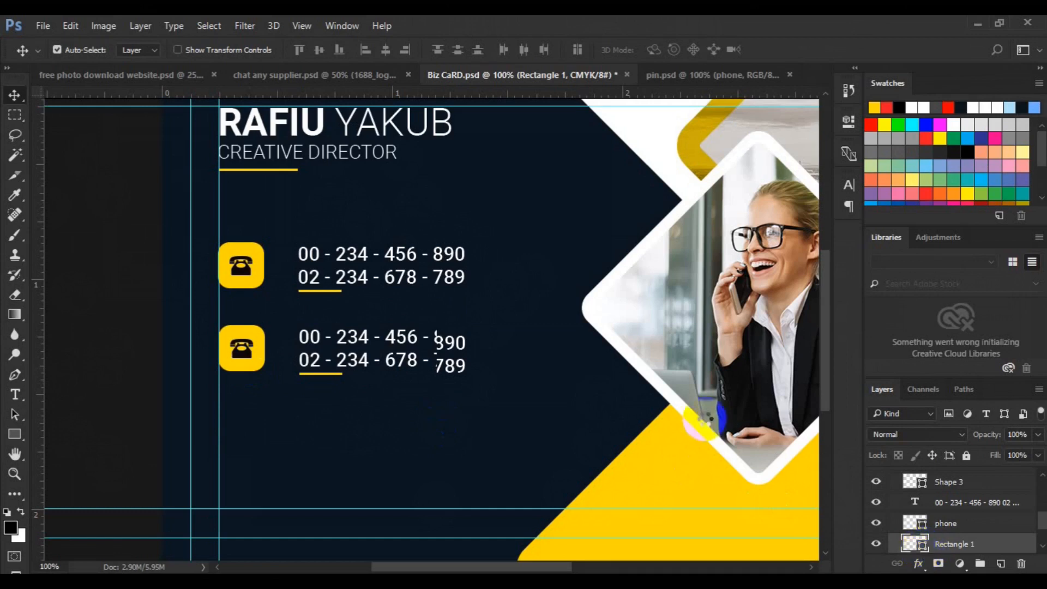
left_click(263, 123)
Confirm white for the copied icon square and delete its phone symbol.
left_click(957, 255)
left_click(248, 360)
key("Delete")
Choose the globe-with-magnifier custom shape on a new layer above the square.
left_click(21, 433)
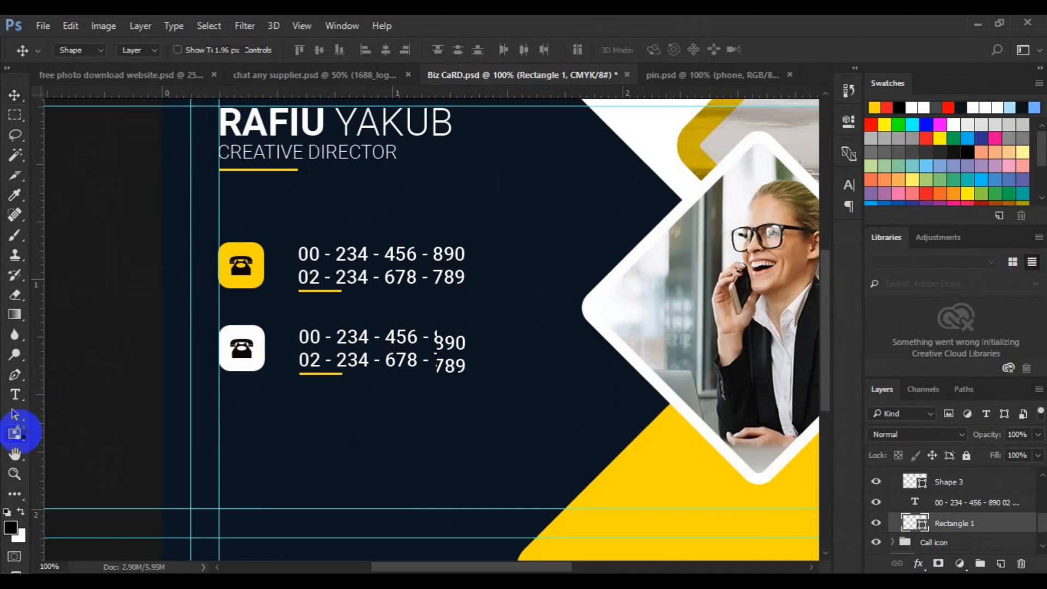
right_click(20, 432)
left_click(93, 504)
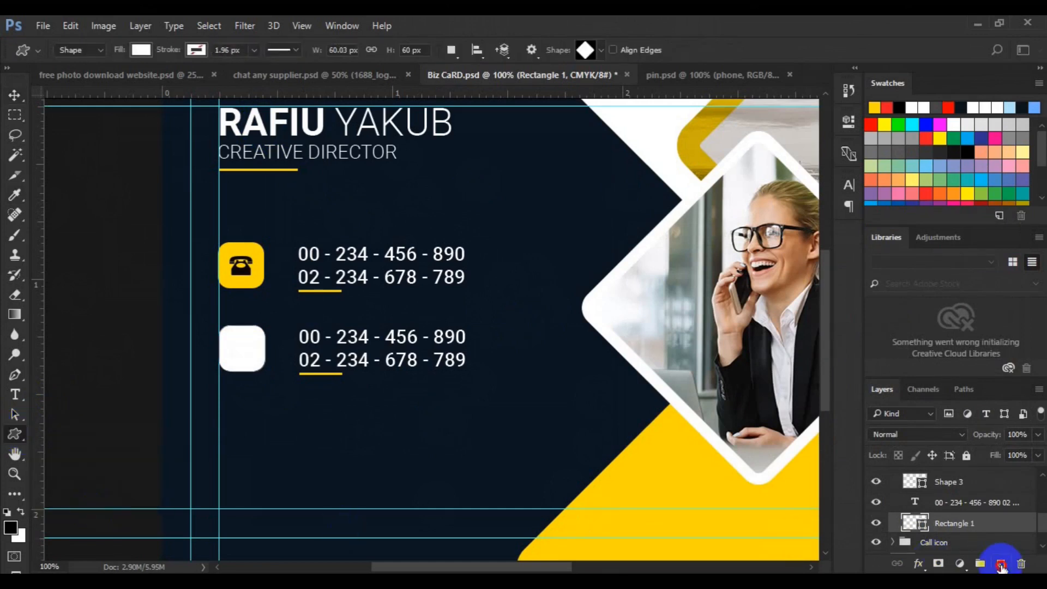
left_click(1001, 563)
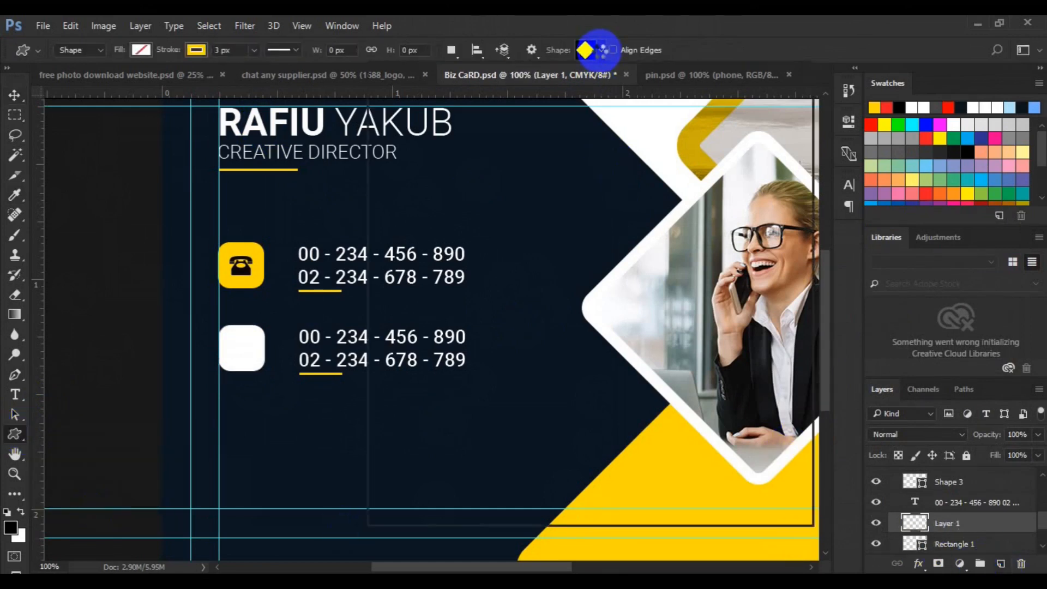
left_click(600, 51)
scroll(776, 120, "up", 15)
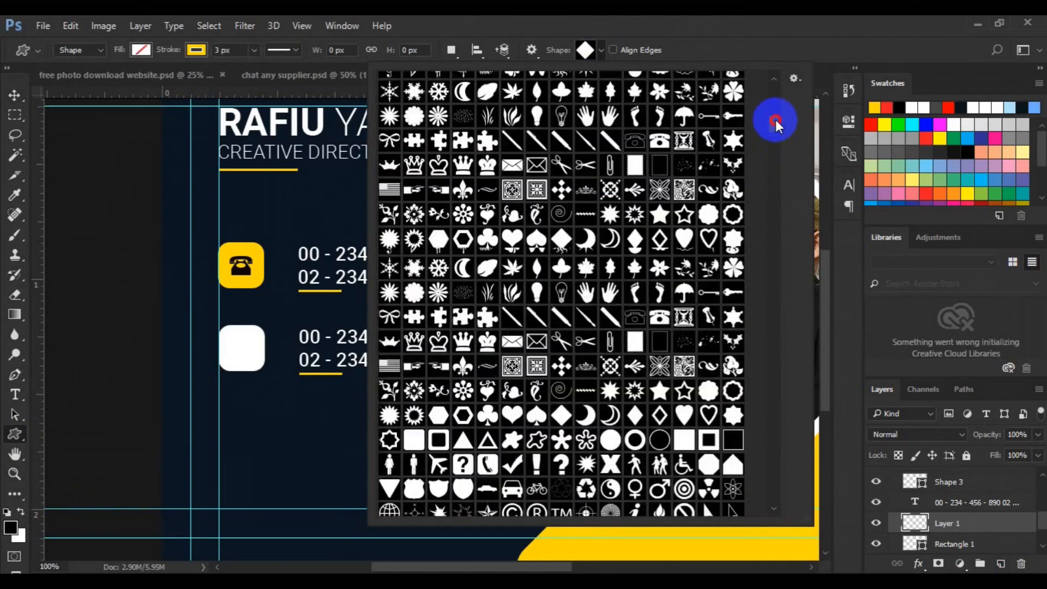
left_click_drag(774, 81, 773, 102)
left_click(389, 310)
Draw the globe symbol on the white square with black fill and no stroke.
left_click(140, 50)
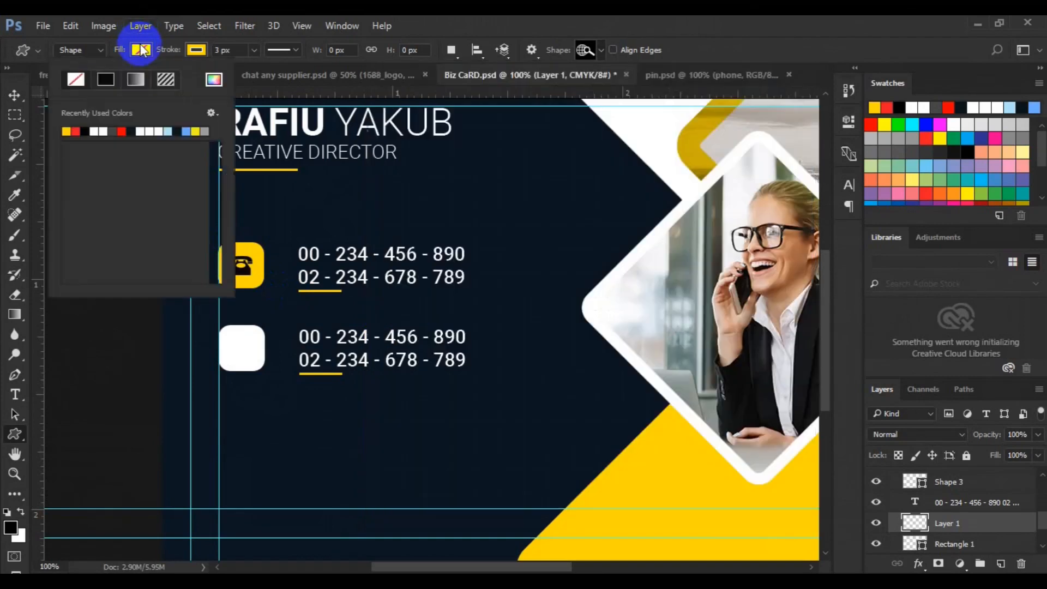
left_click(84, 131)
left_click(199, 51)
left_click(133, 81)
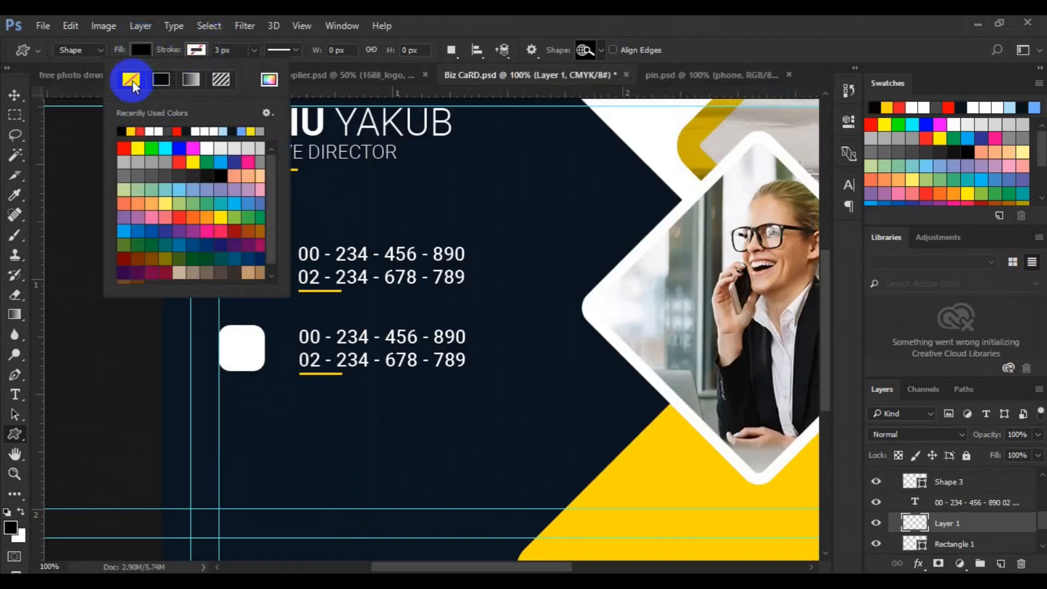
left_click(14, 434)
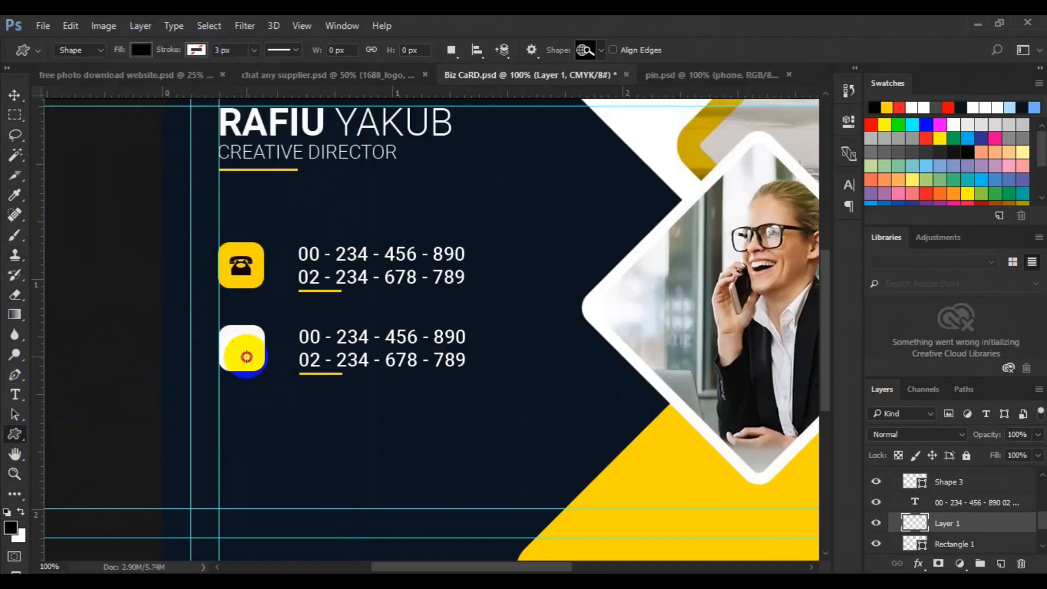
left_click_drag(242, 348, 246, 356)
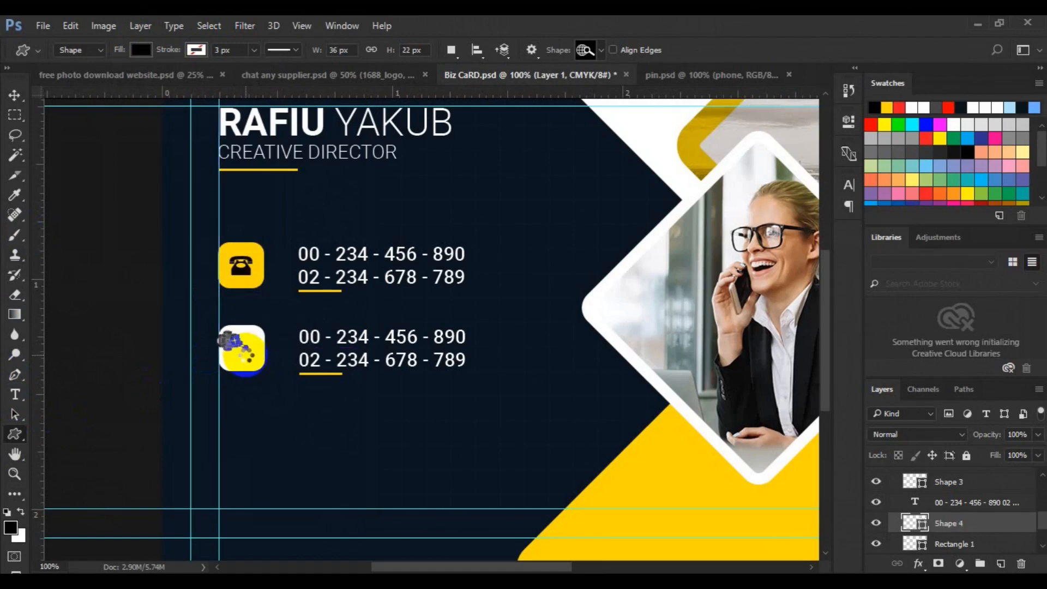
Centre the globe horizontally and vertically within its white rounded square.
left_click(941, 528)
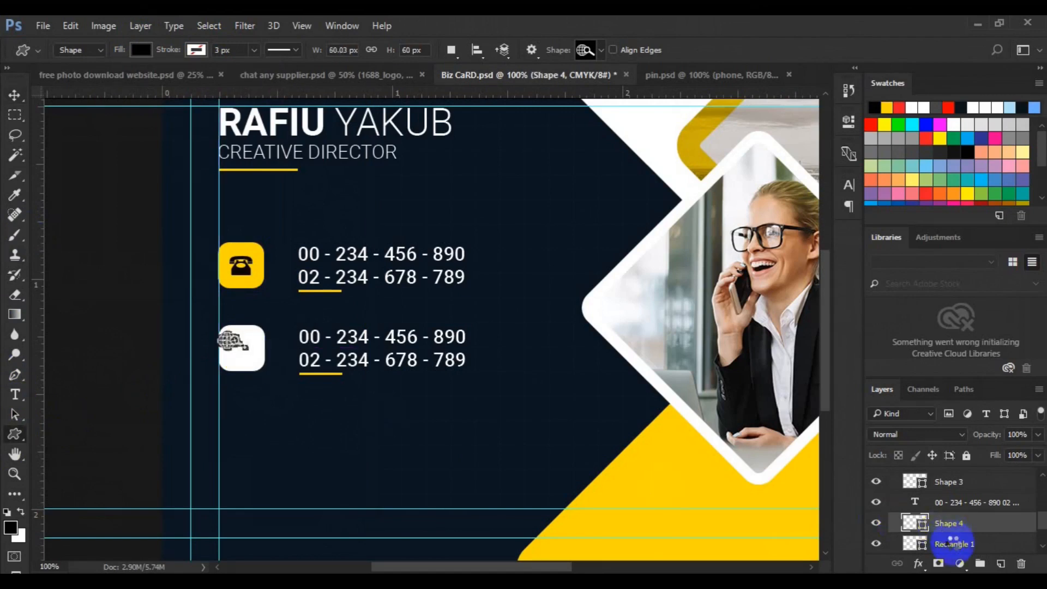
left_click(954, 540, "shift")
key("v")
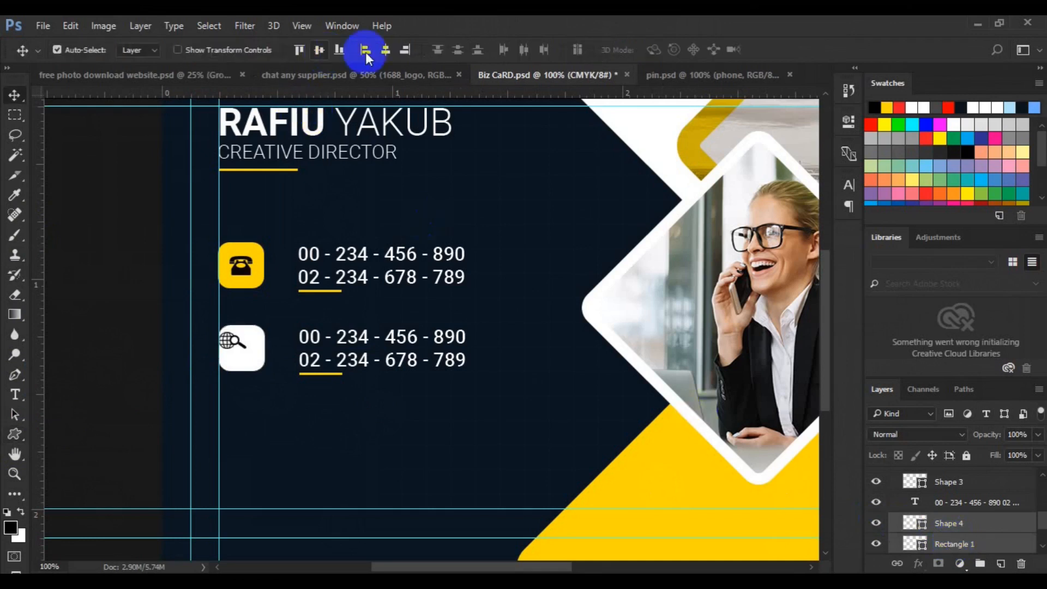
left_click(386, 50)
left_click(15, 394)
left_click(303, 334)
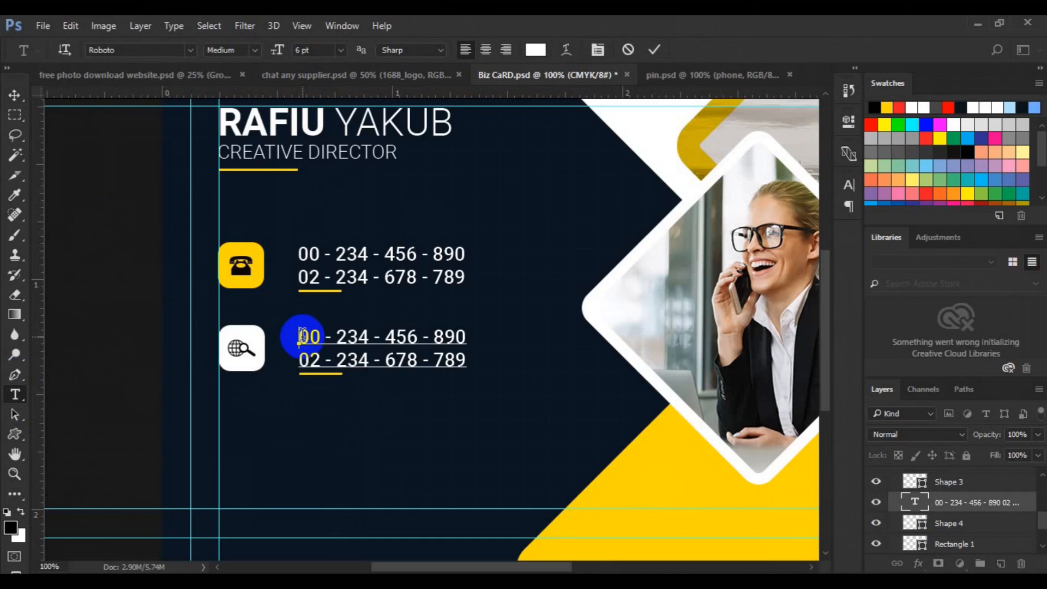
triple_click(303, 335)
type("www.website.com")
key("shift+End")
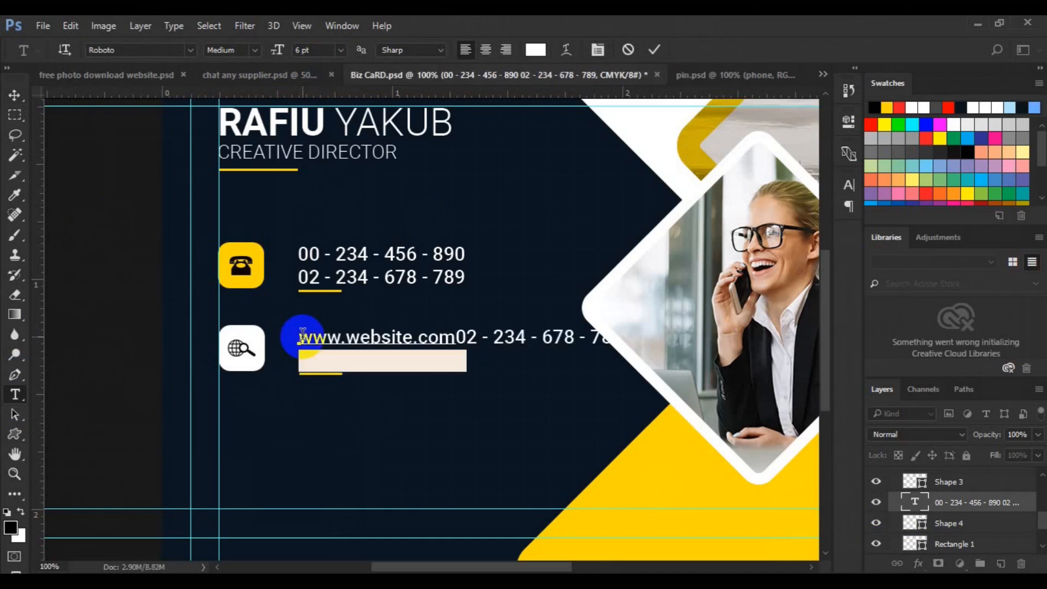
key("BackSpace")
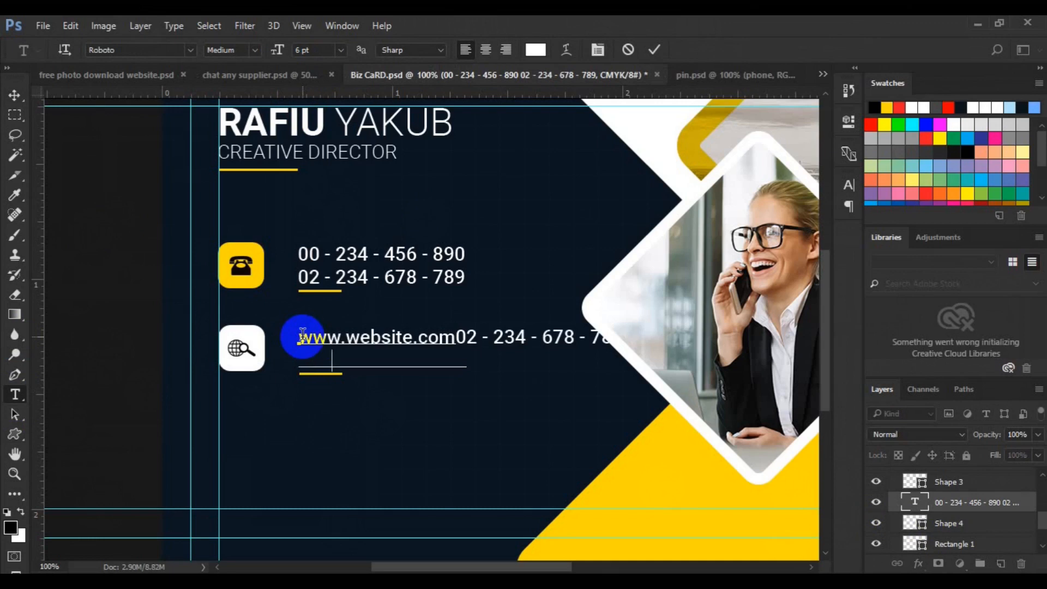
key("ctrl+v")
left_click(14, 95)
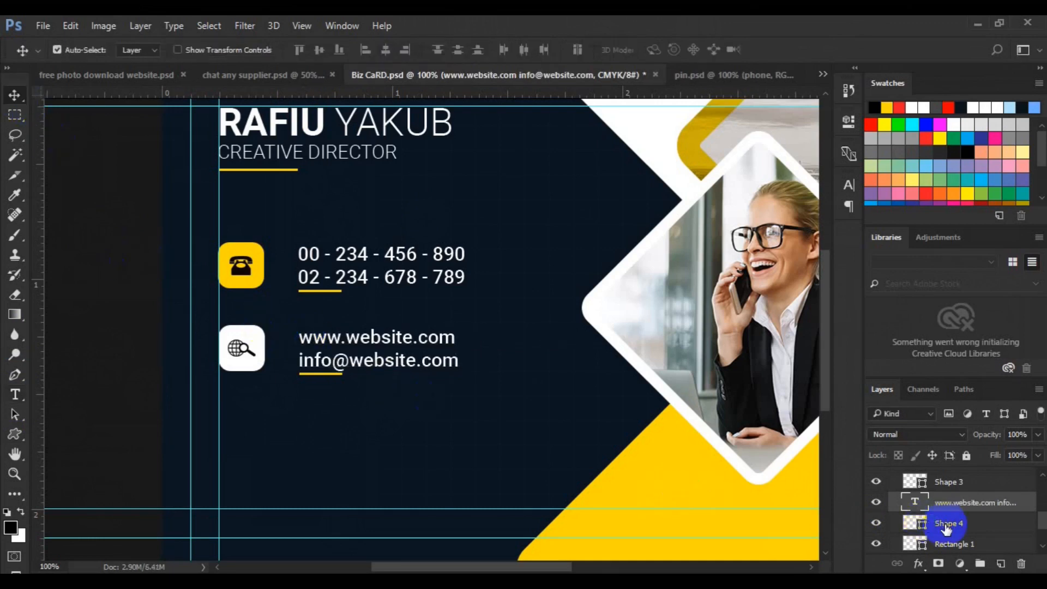
Group the globe symbol with its white square layer.
left_click(946, 528, "shift")
key("ctrl+g")
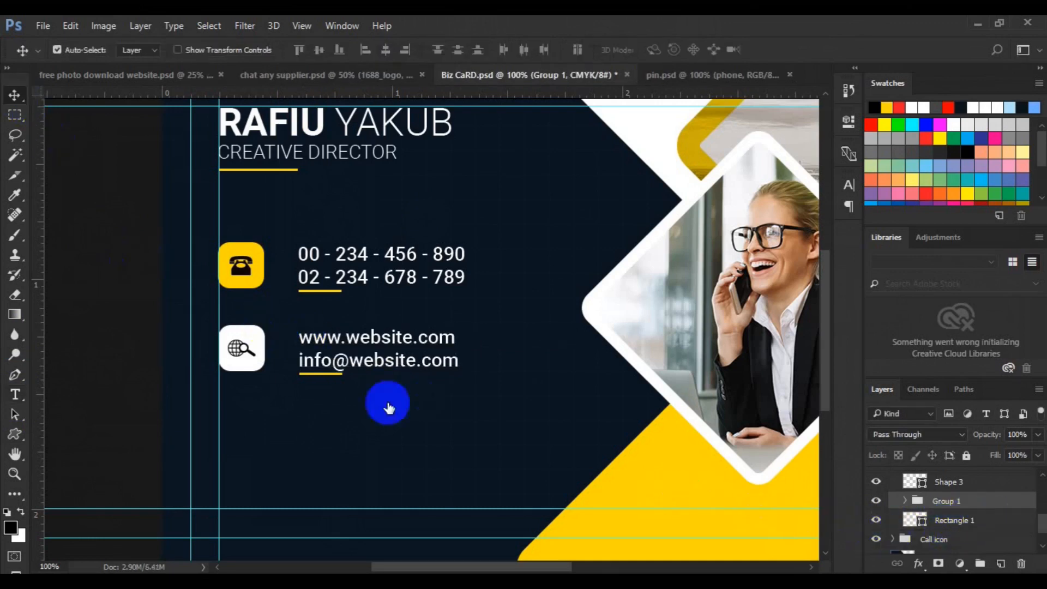
left_click(253, 342)
left_click(239, 350)
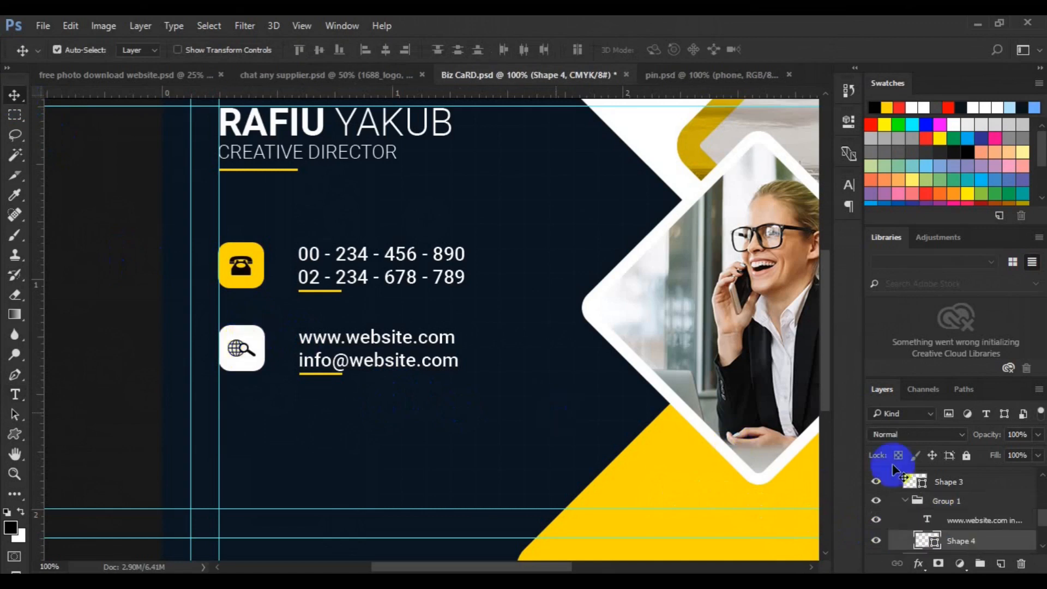
left_click(256, 354)
left_click(237, 348)
left_click(941, 546, "ctrl")
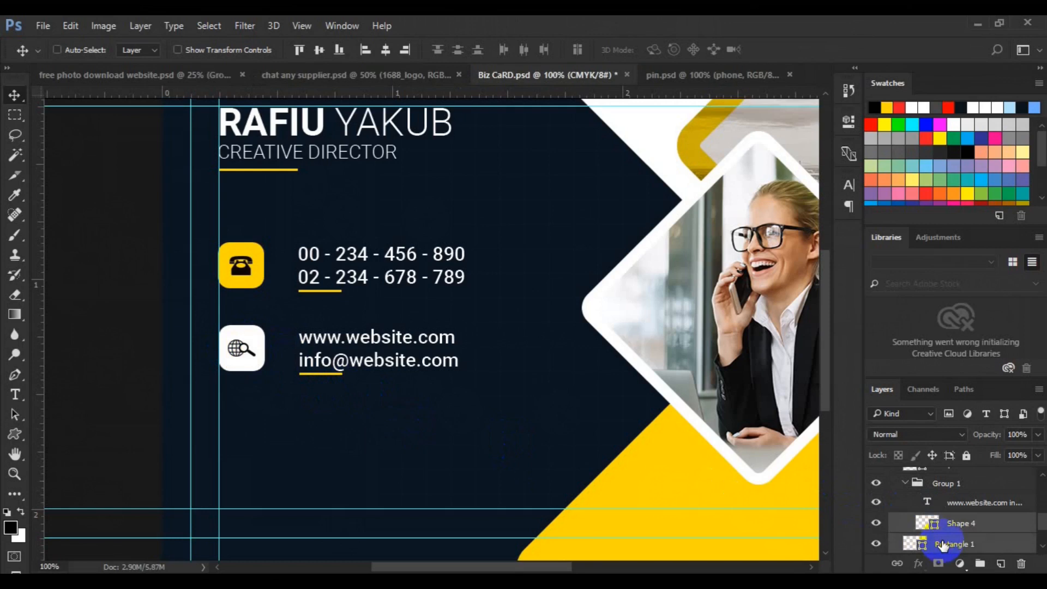
key("ctrl+g")
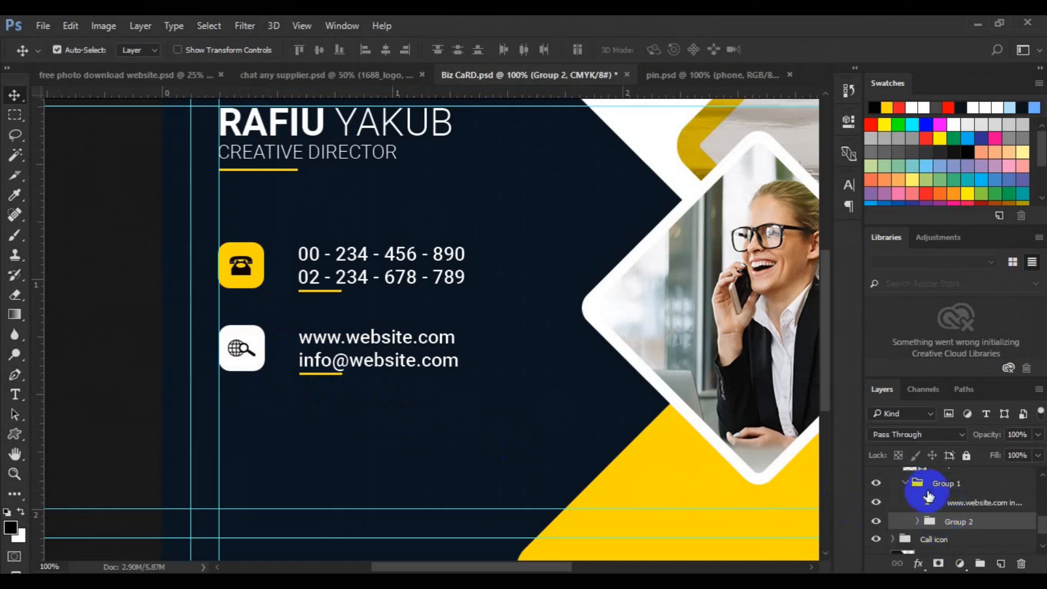
Group the website text with its underline as 'text webs'.
left_click(318, 366)
left_click(321, 373)
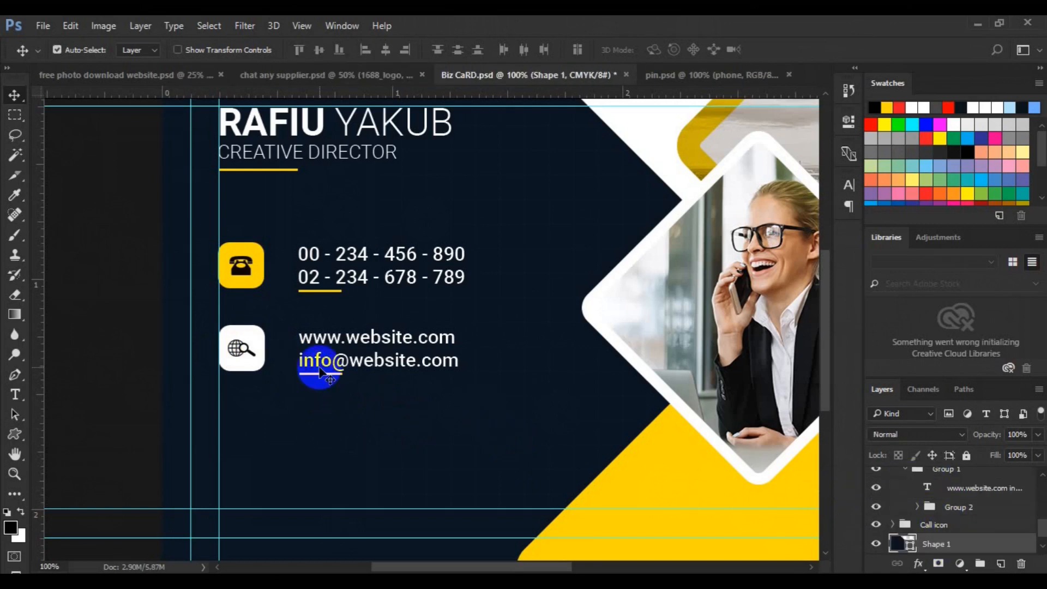
left_click(320, 368)
left_click(1043, 475)
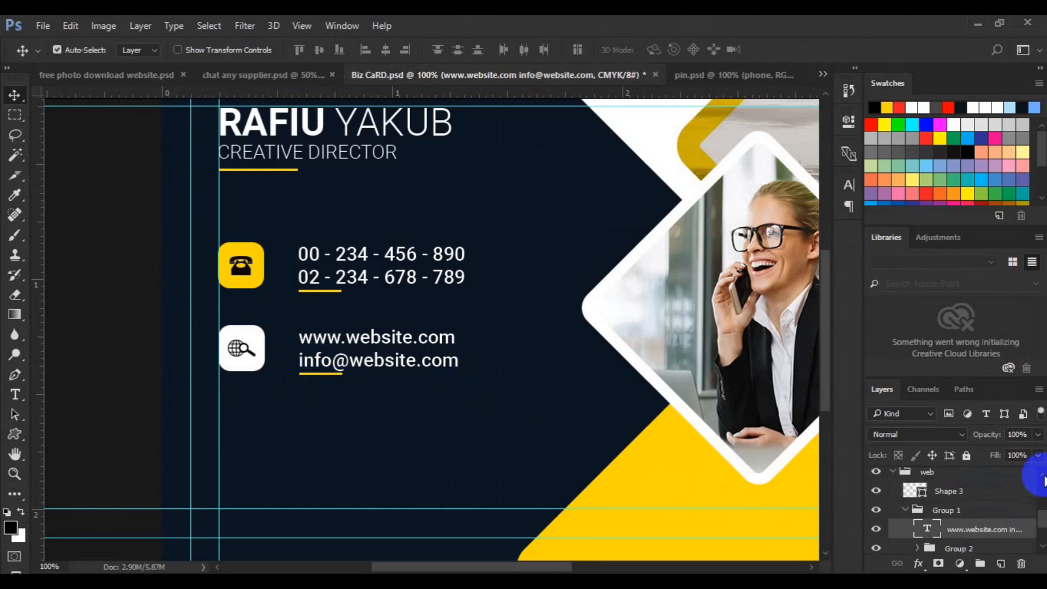
left_click(883, 494)
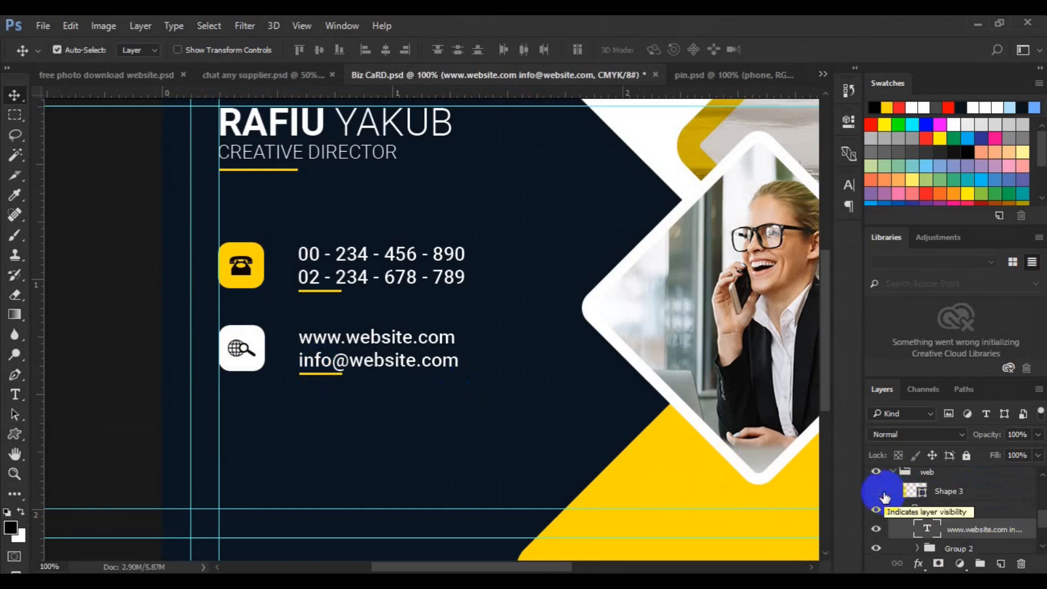
left_click(884, 494)
left_click(949, 494, "ctrl")
key("ctrl+g")
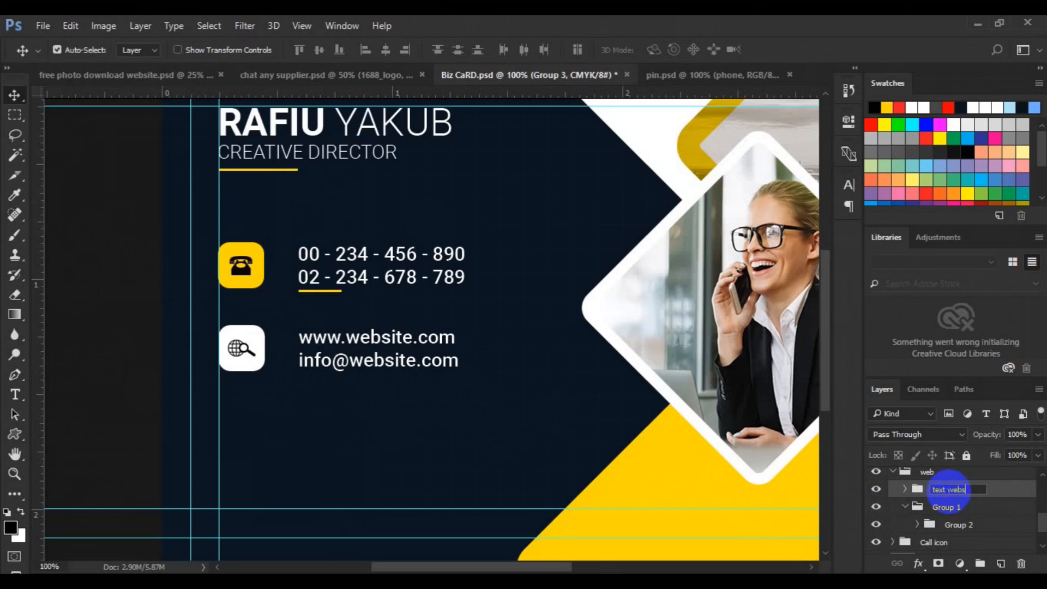
key("Return")
Align the text and globe icon on vertical centres, then duplicate the web group.
left_click(938, 525)
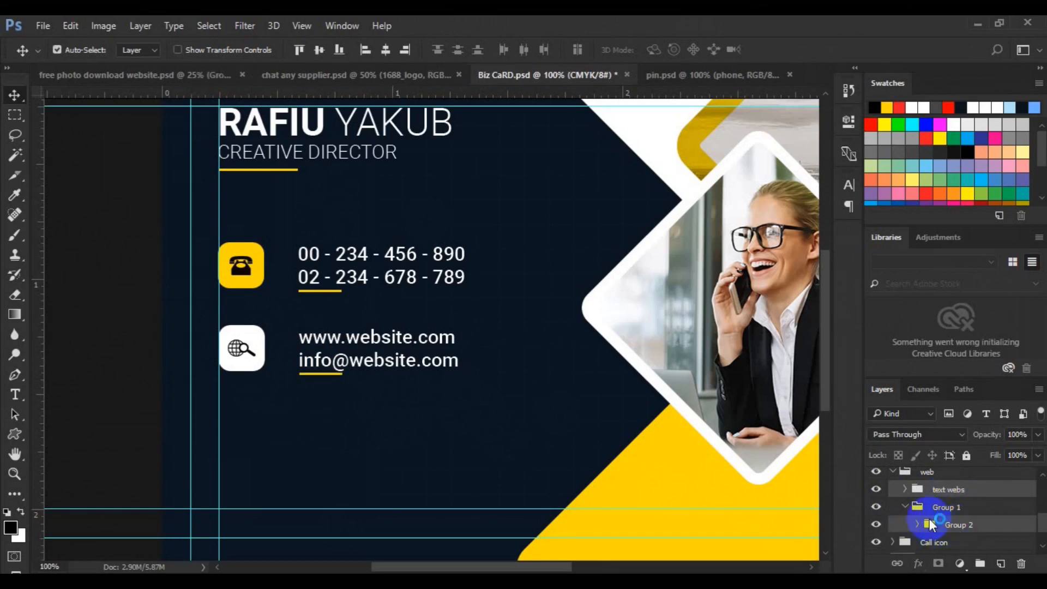
left_click(319, 50)
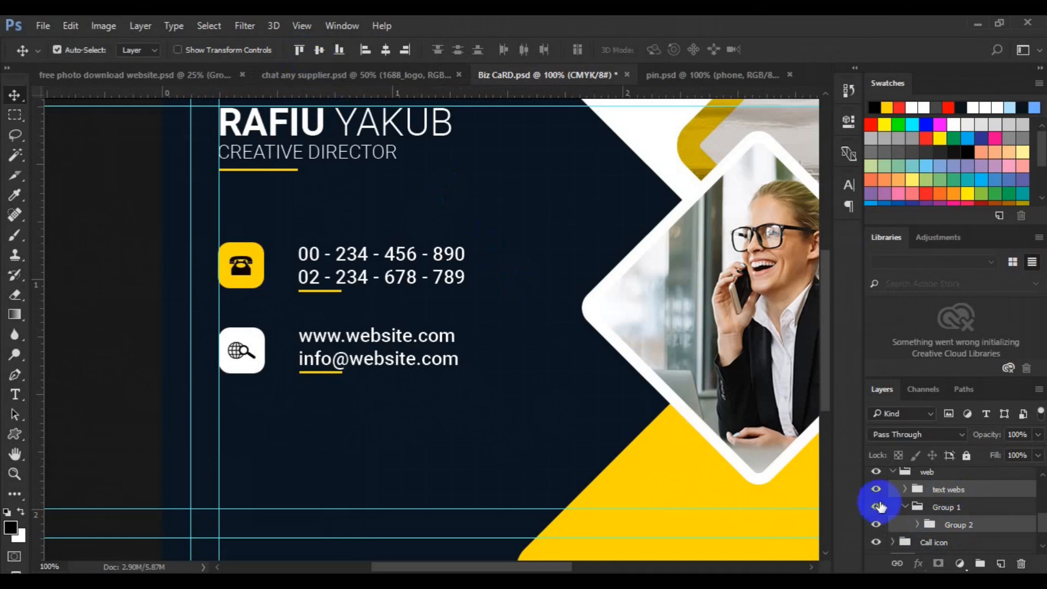
left_click(897, 472)
left_click(893, 479)
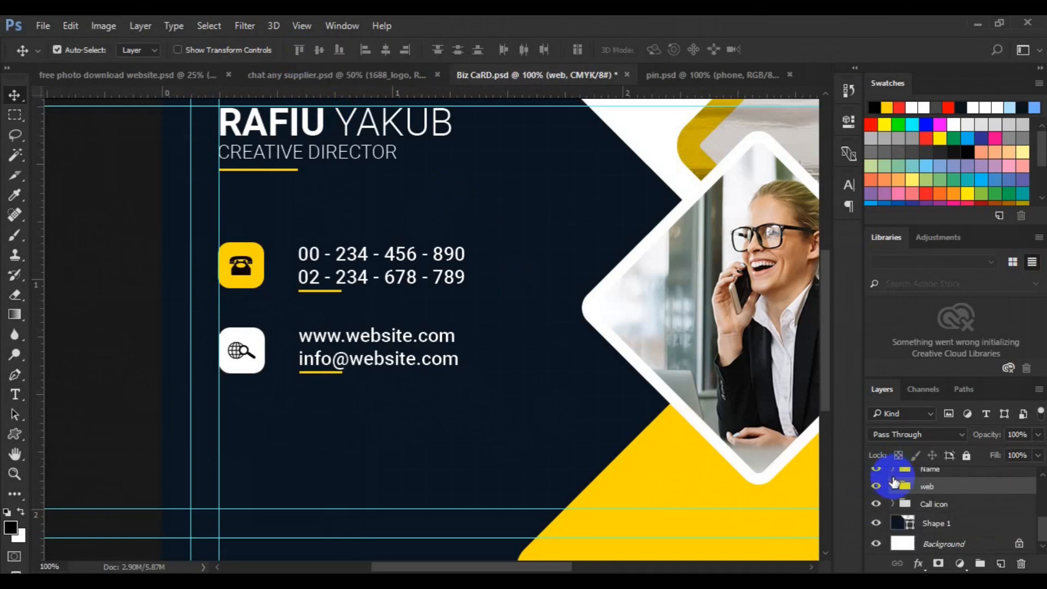
key("ctrl+j")
Move the duplicated web row down below the website row.
key("ctrl+t")
left_click_drag(381, 369, 382, 447)
key("Return")
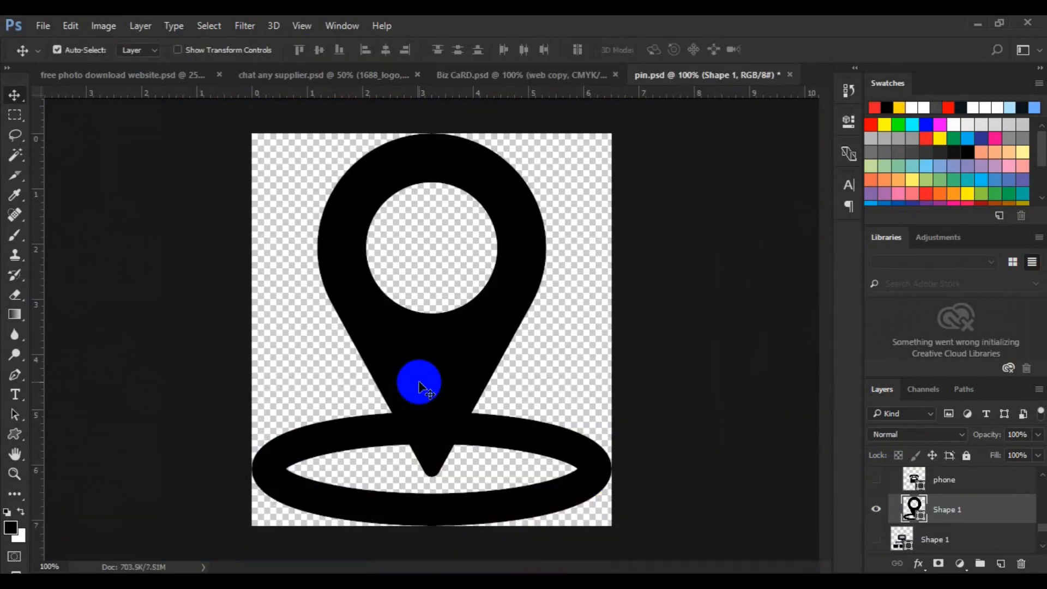
Scale the pin shape down to icon size and place it in the bottom icon box.
left_click_drag(421, 374, 293, 410)
key("ctrl+t")
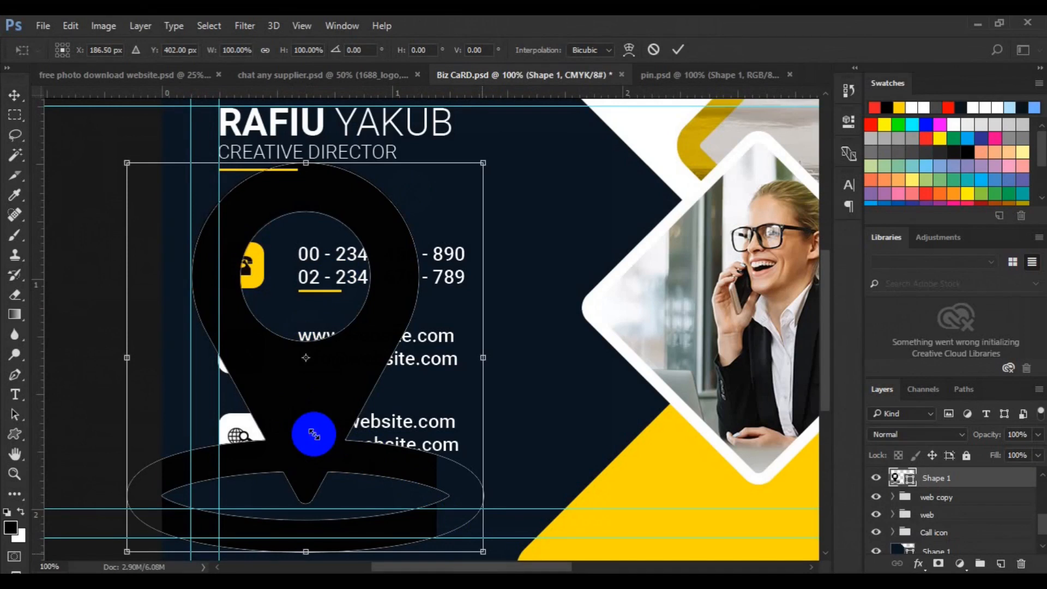
left_click_drag(314, 434, 316, 436)
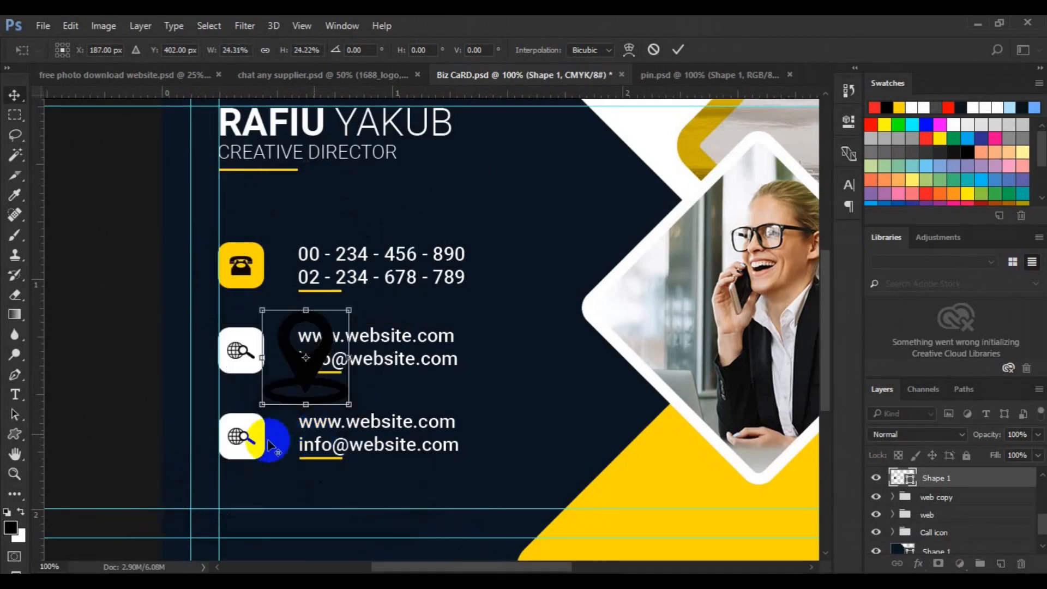
key("Return")
left_click(237, 442)
mouse_move(237, 442)
left_mouse_down()
mouse_move(311, 388)
mouse_move(304, 374)
mouse_move(285, 413)
mouse_move(243, 450)
mouse_move(235, 439)
mouse_move(275, 455)
mouse_move(240, 449)
left_mouse_up()
key("ctrl+t")
key("Return")
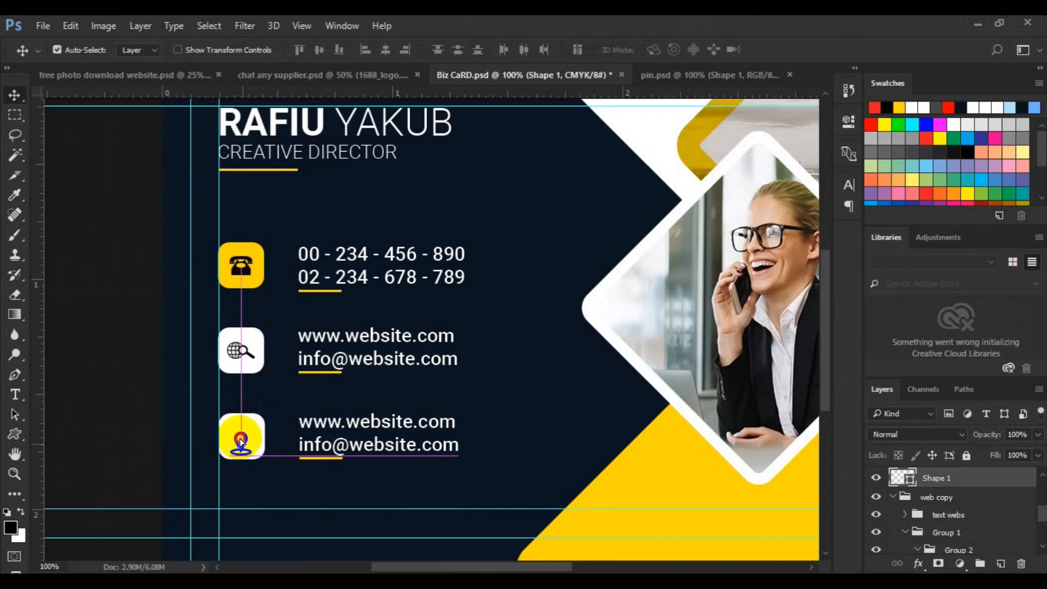
left_click_drag(241, 437, 238, 429)
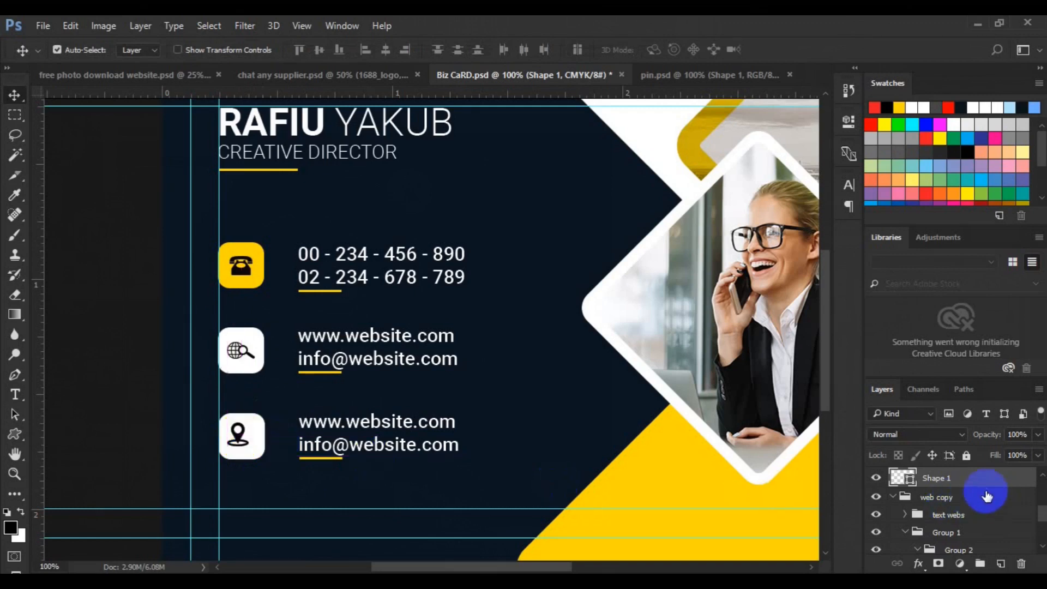
Move the pin layer Shape 1 into Group 1 with the bottom icon box.
left_click(264, 463)
left_click(902, 506)
left_click(904, 508)
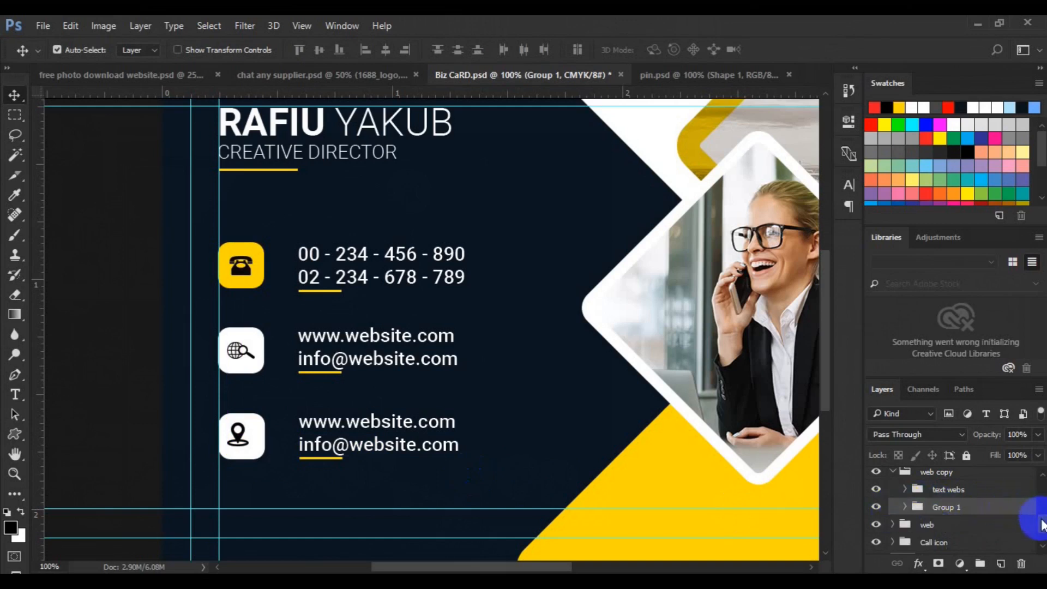
scroll(1028, 502, "up", 2)
left_click_drag(948, 491, 248, 444)
left_click(250, 439)
Fill the bottom icon box with the phone box's yellow, fdd704.
double_click(946, 548)
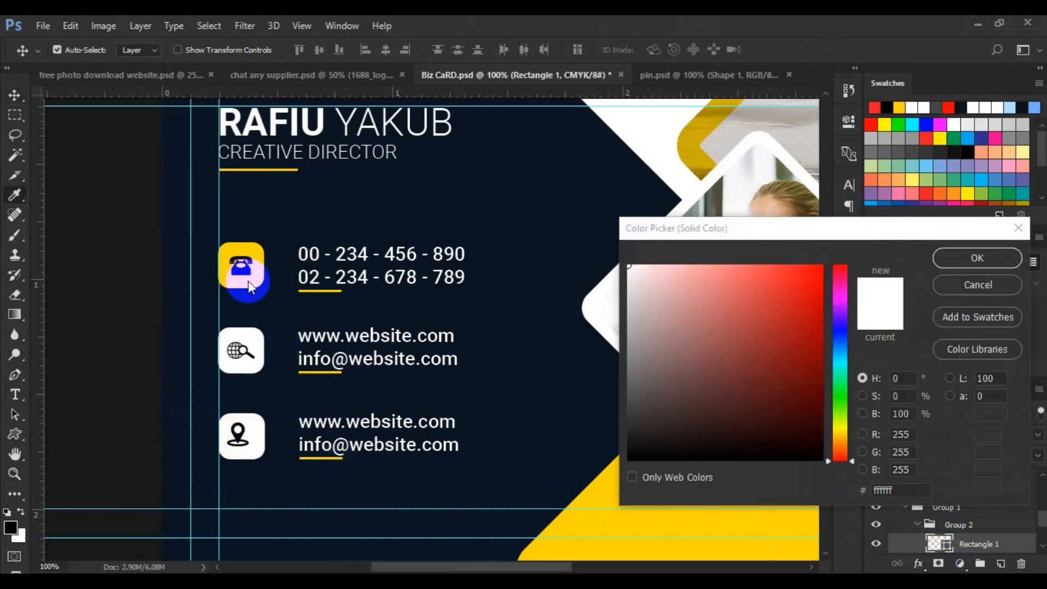
left_click(251, 295)
left_click(953, 259)
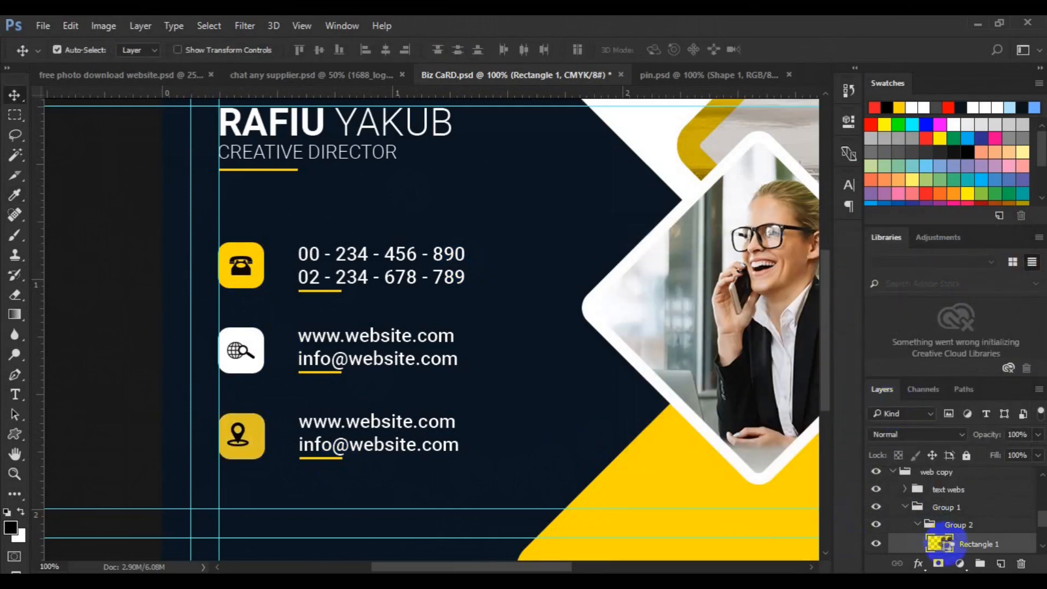
double_click(940, 544)
left_click(884, 488)
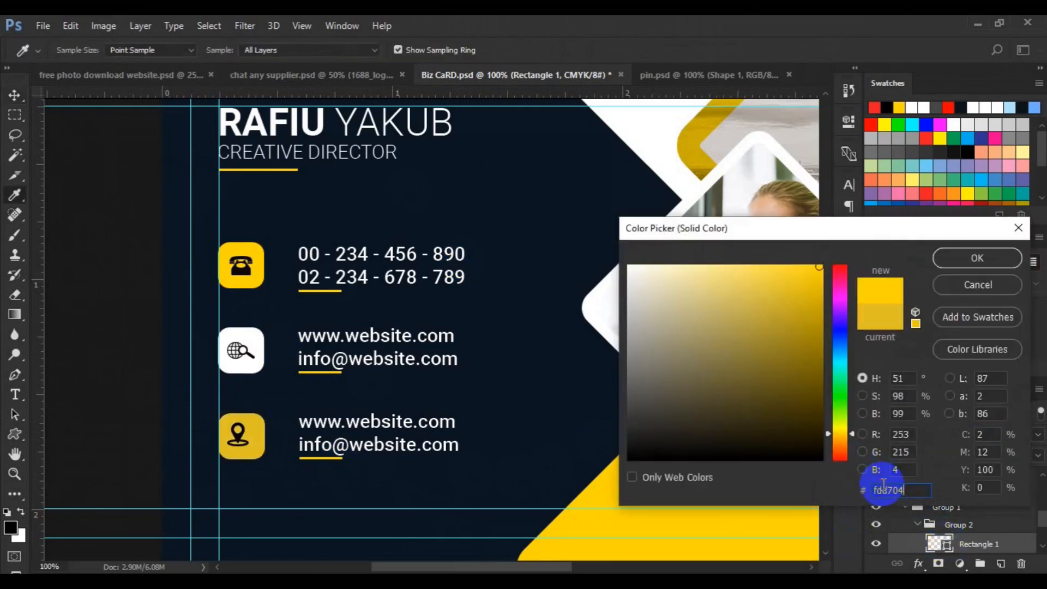
left_click(974, 260)
Centre the pin vertically in the yellow box.
mouse_move(1044, 502)
left_mouse_down()
mouse_move(1043, 524)
mouse_move(1029, 502)
left_mouse_up()
left_click(877, 540)
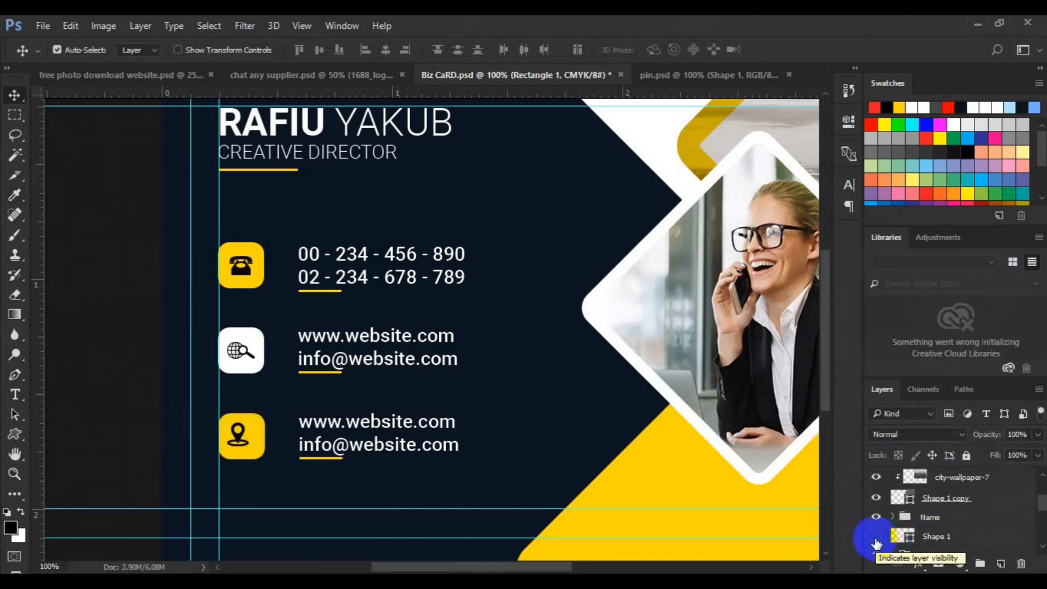
left_click(877, 537)
left_click(935, 536)
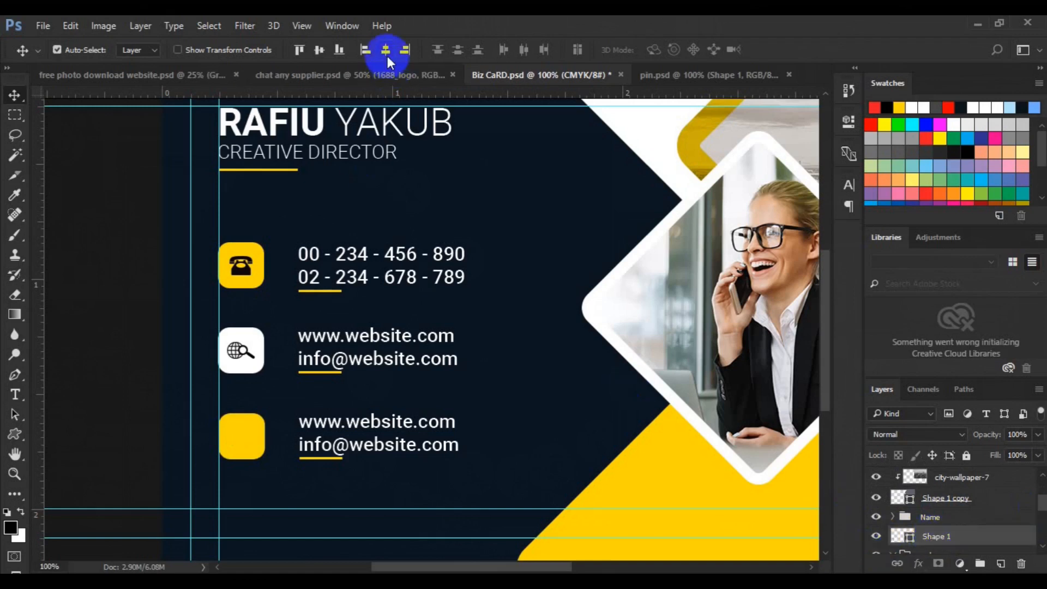
left_click(320, 54)
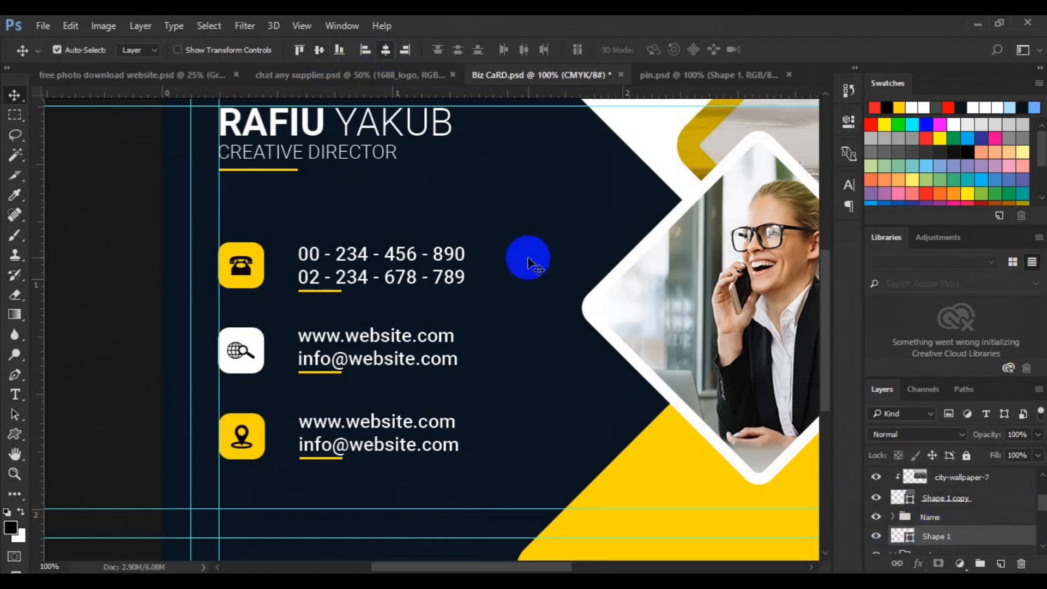
Enlarge the layer list and close the Libraries panel group.
left_click_drag(1044, 501, 1042, 513)
left_click_drag(901, 378, 895, 276)
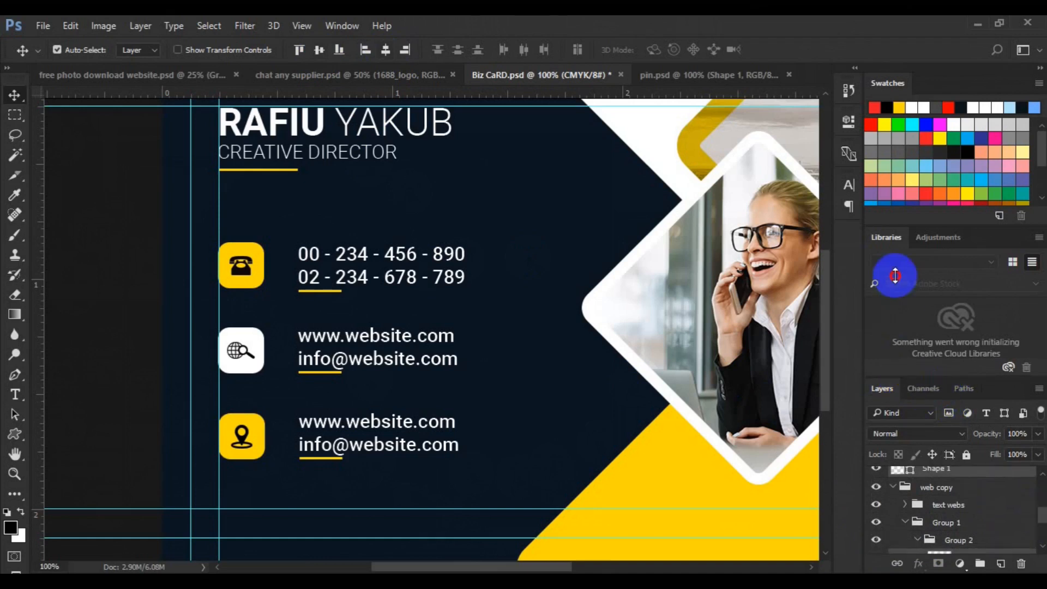
left_click(1039, 237)
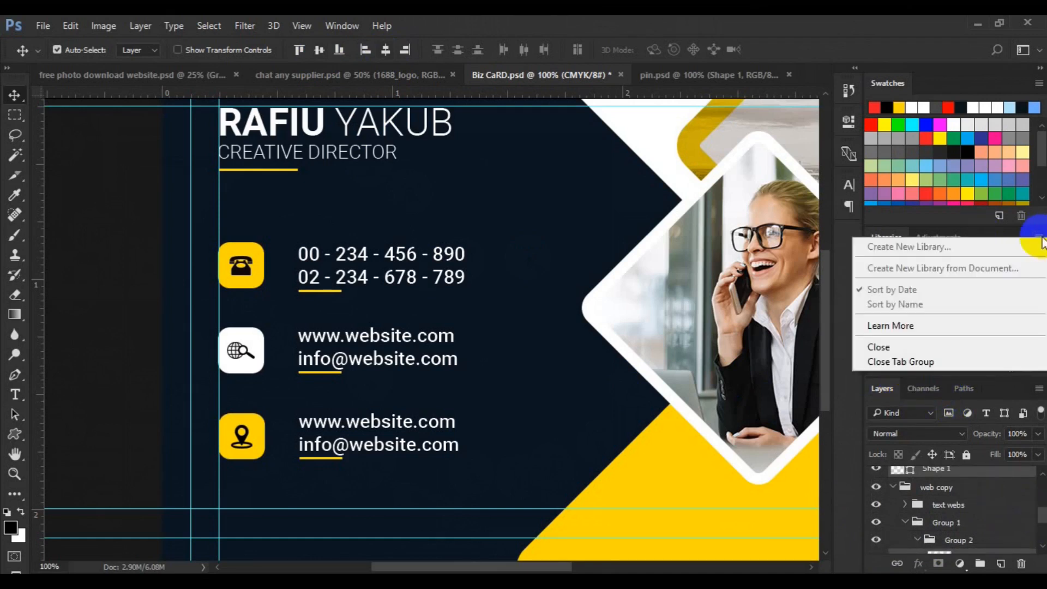
left_click(919, 362)
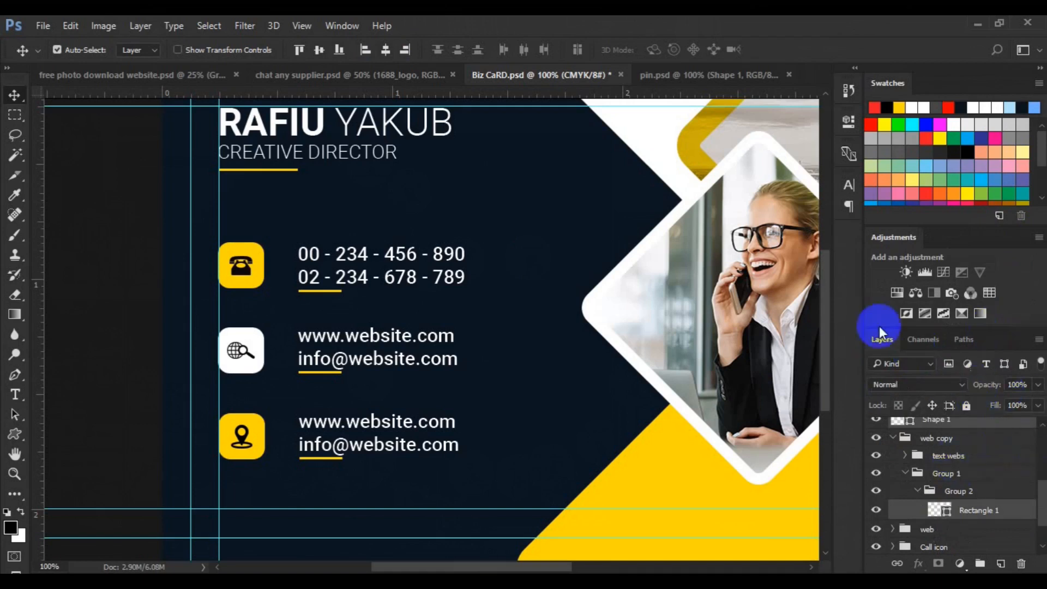
Move the pin layer Shape 1 into Group 2 above Rectangle 1.
left_click(969, 430)
left_click_drag(968, 430, 966, 511)
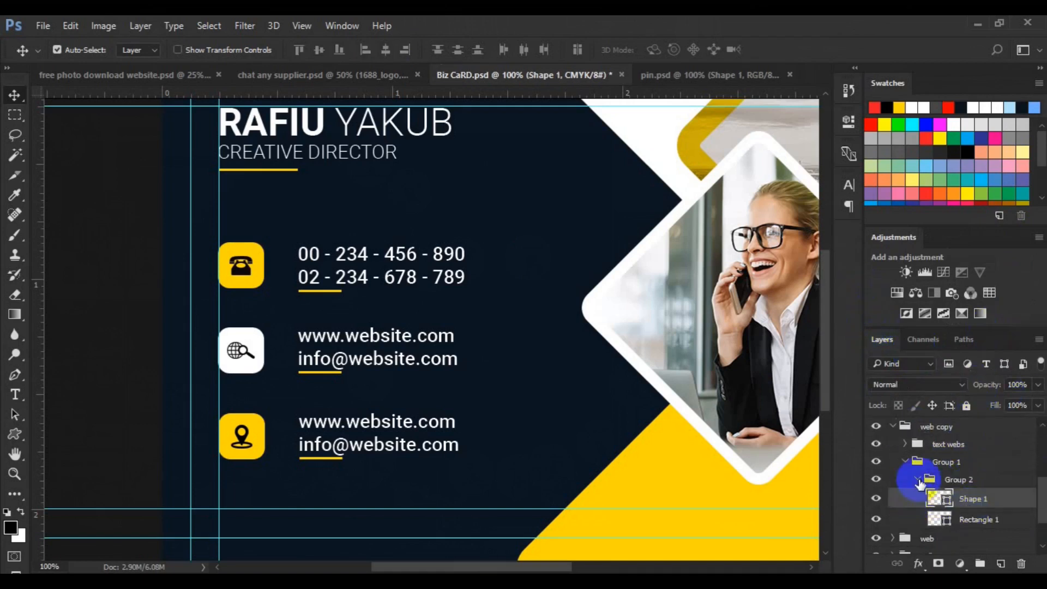
left_click(920, 482)
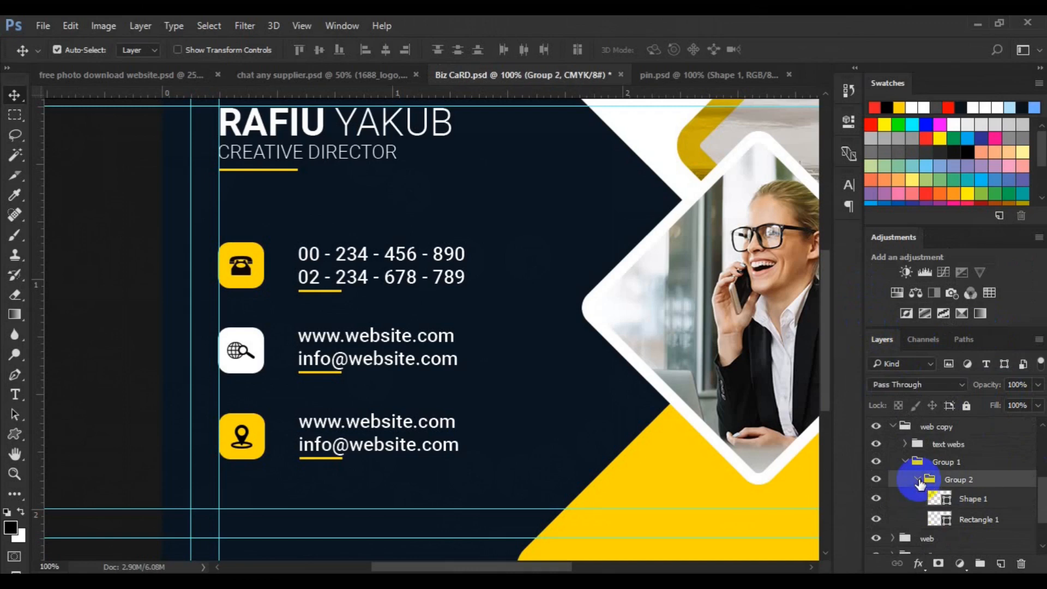
Replace the bottom row's website and e-mail lines with the pasted two-line street address.
left_click(326, 449)
left_click(16, 395)
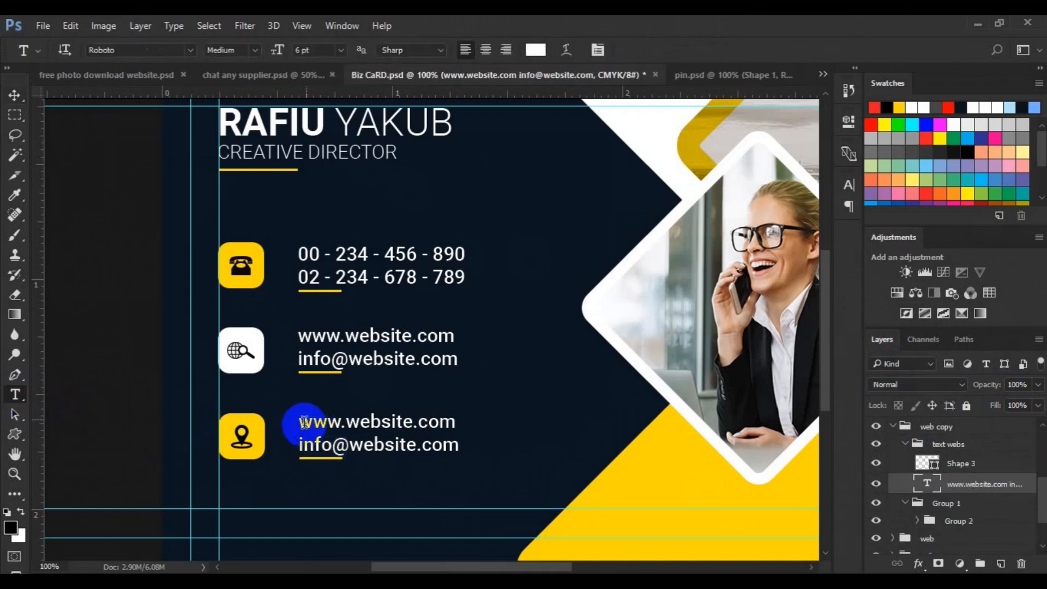
left_click(301, 422)
triple_click(304, 422)
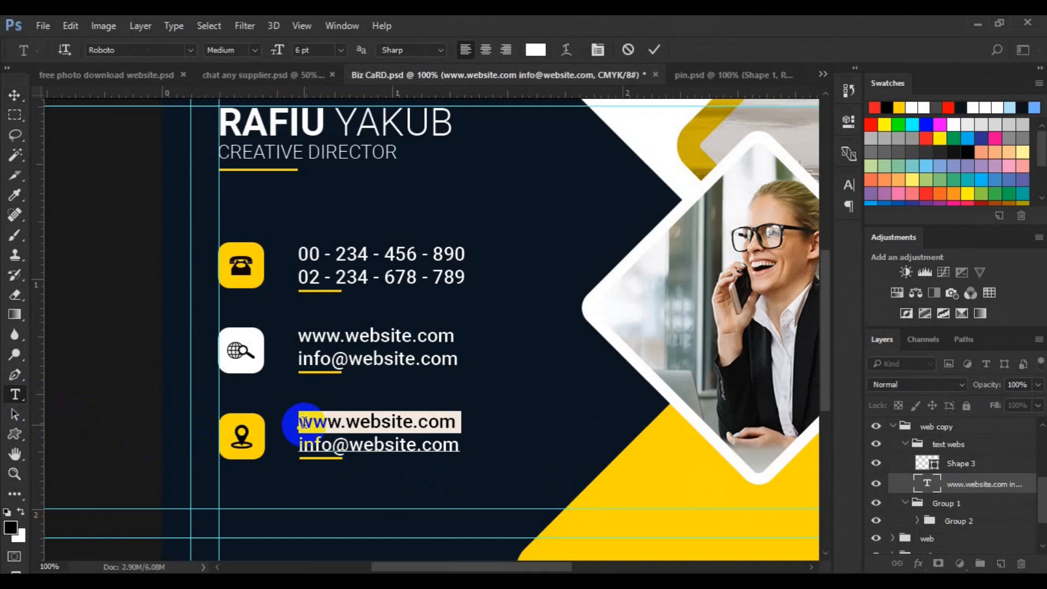
key("ctrl+a")
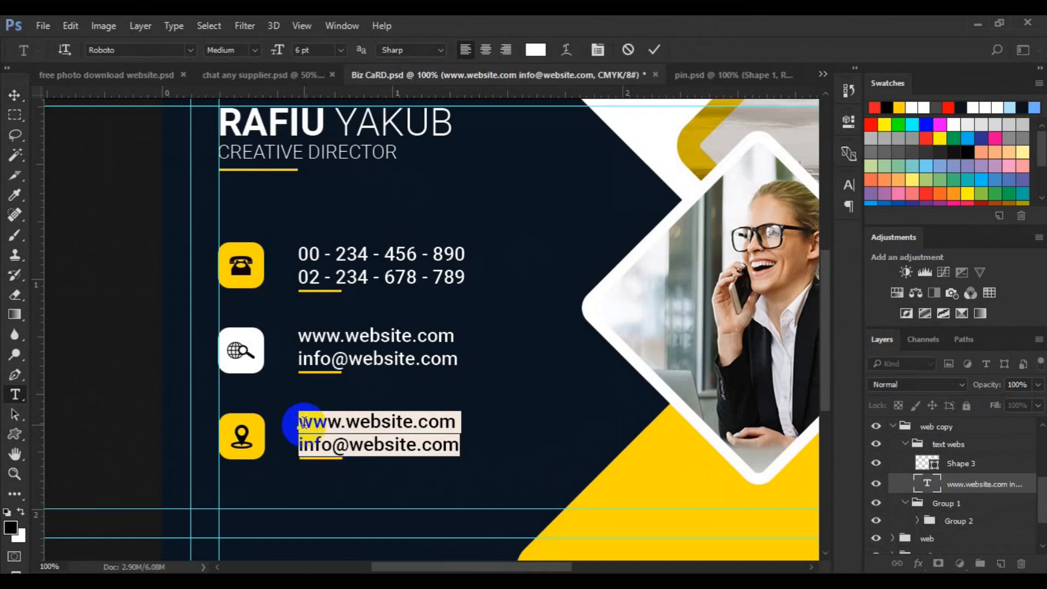
left_click(304, 422)
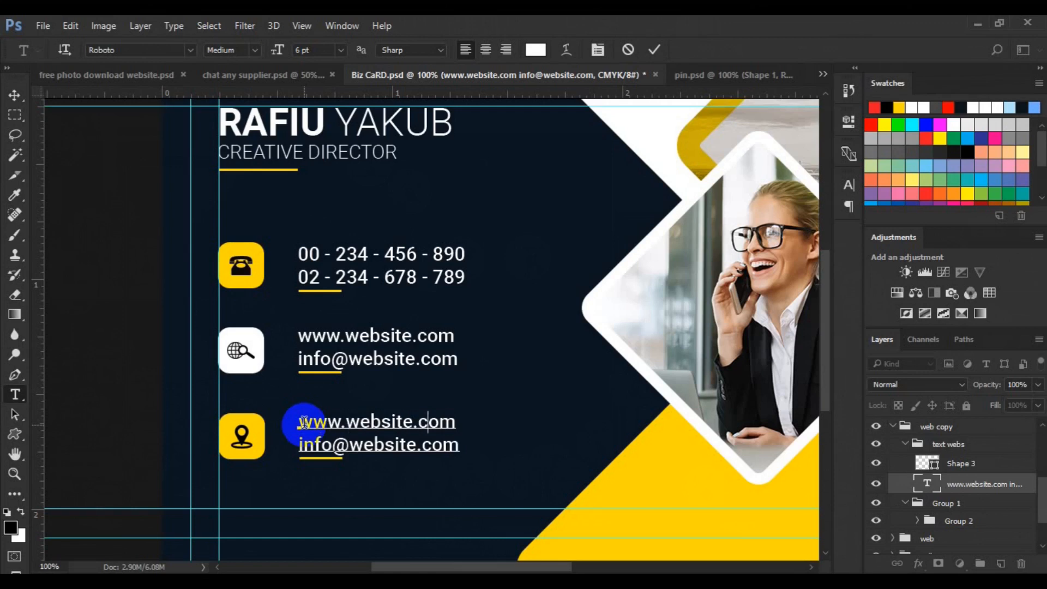
key("ctrl+a")
left_click(15, 95)
Align the text webs group and Group 2 on vertical centres, then zoom out to the whole card.
left_click(905, 445)
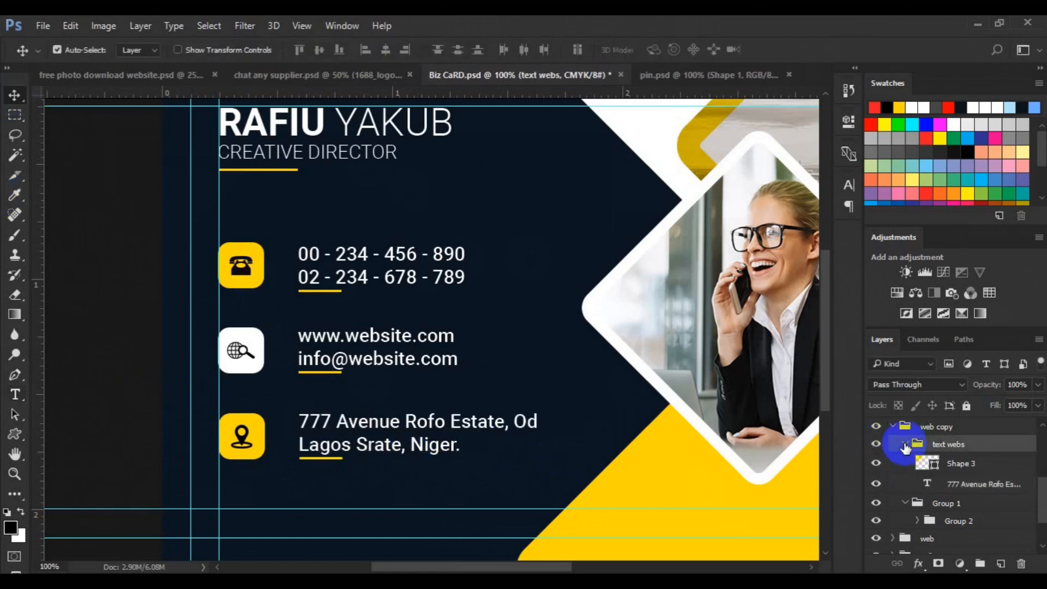
left_click(961, 481, "ctrl")
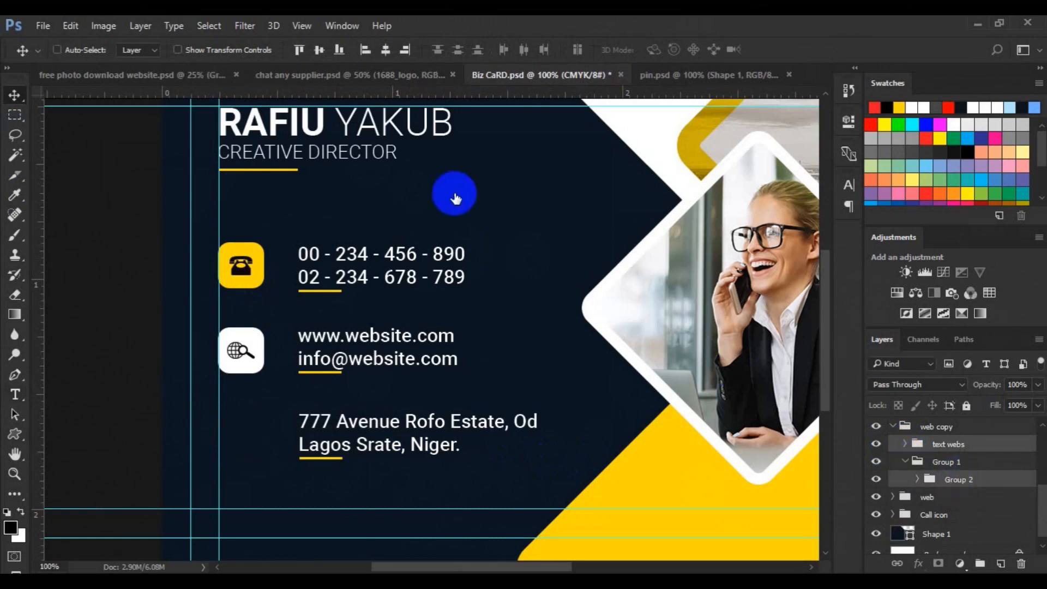
left_click(319, 53)
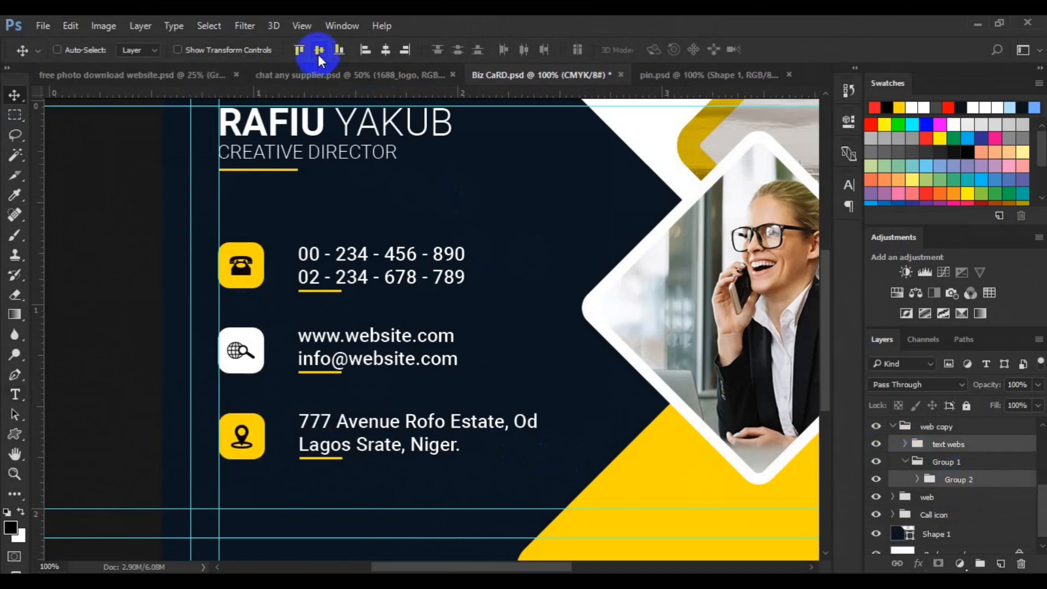
key("ctrl+0")
key("ctrl+minus")
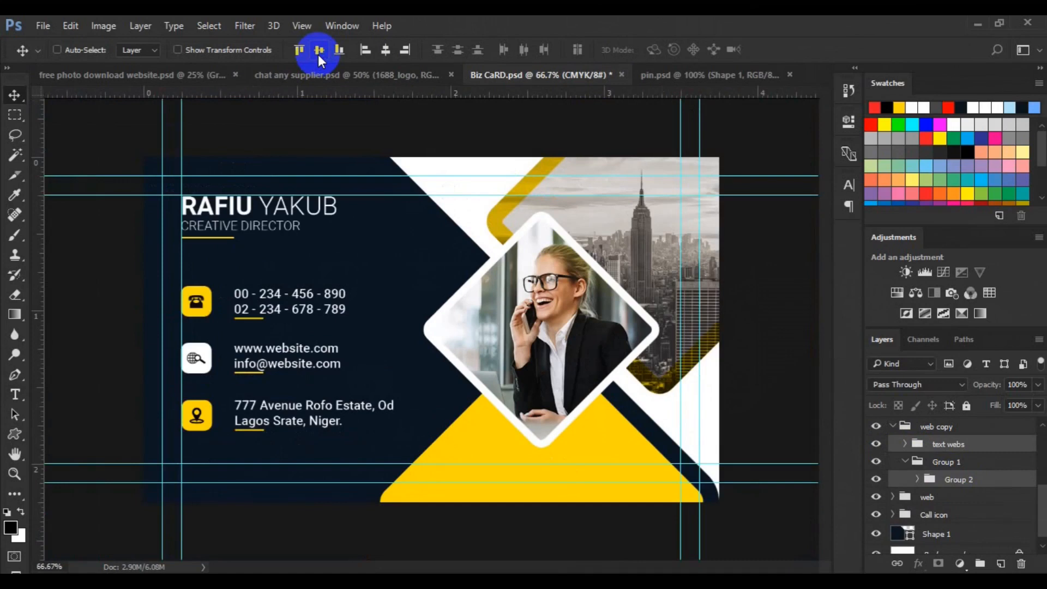
key("ctrl+minus")
key("ctrl+minus")
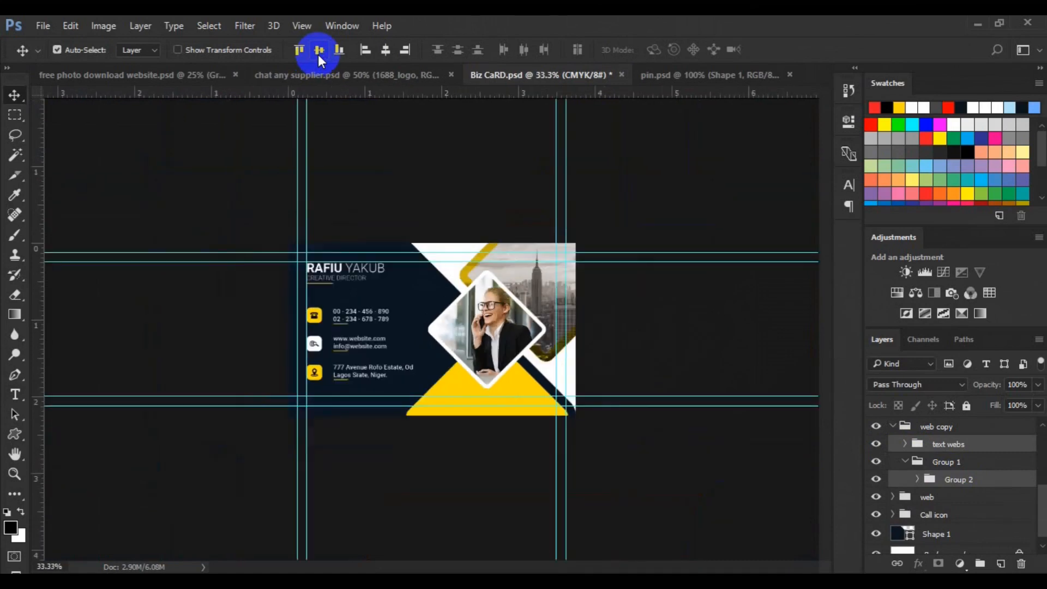